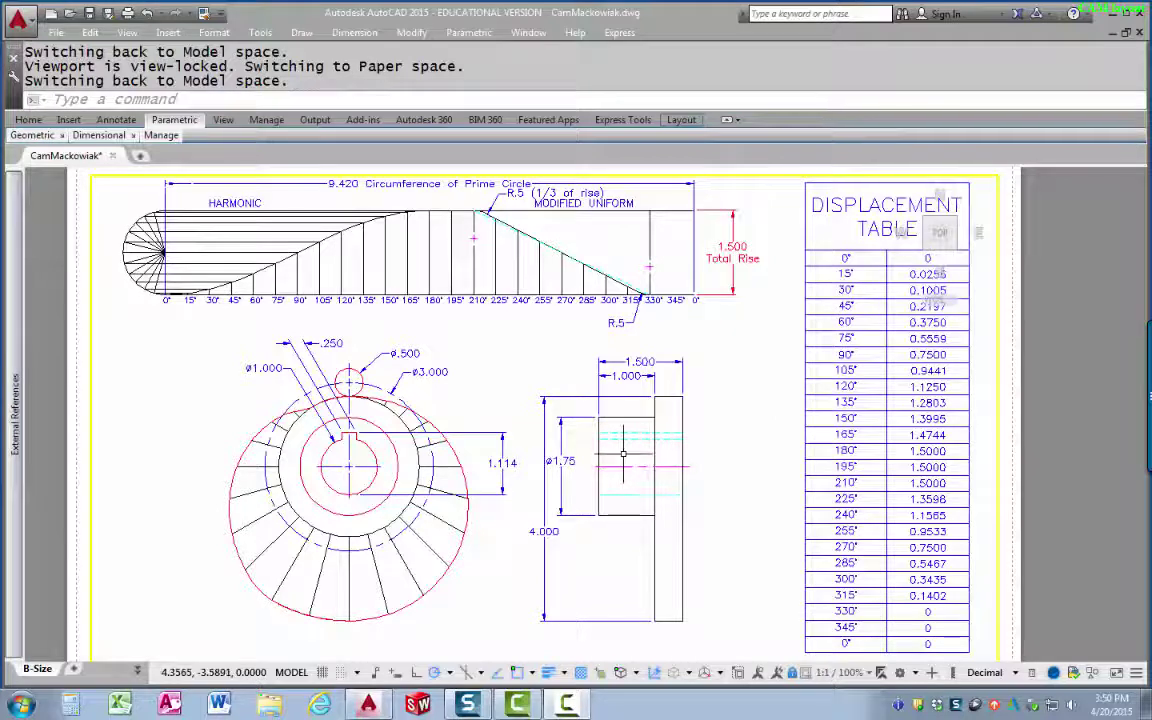
- Examine the displacement table and the dimensioned front and side views of the cam
{"action": "left_click", "coordinate": [886, 250]}
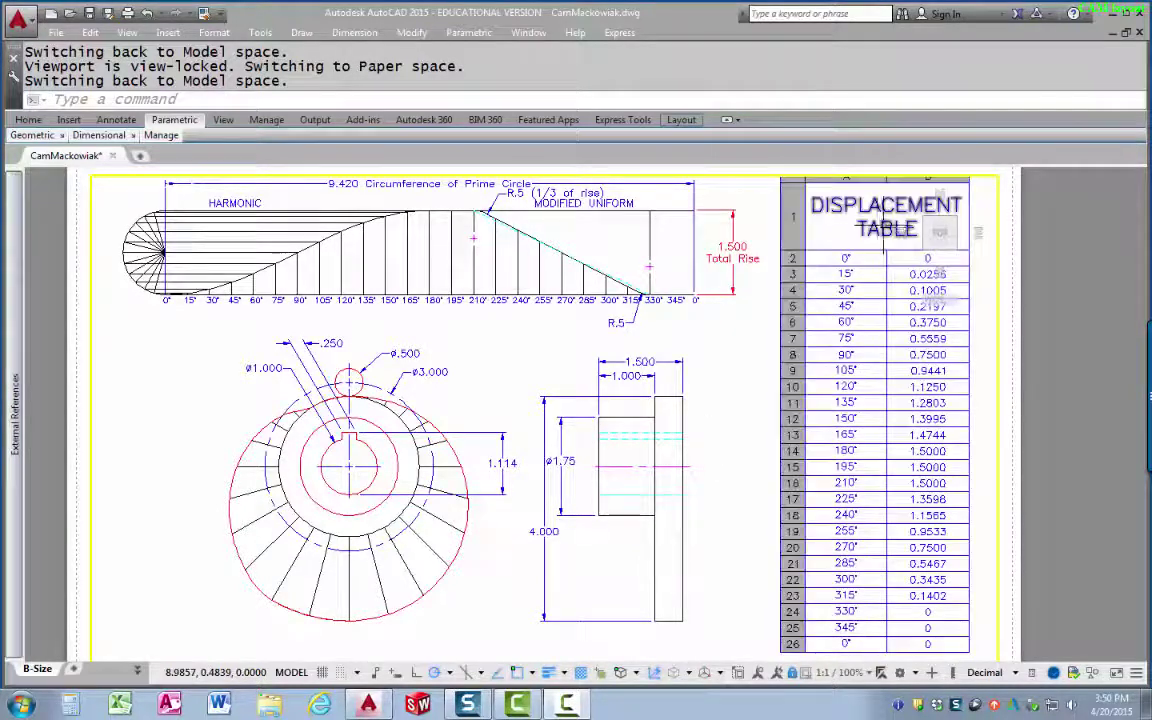
{"action": "left_click", "coordinate": [758, 287]}
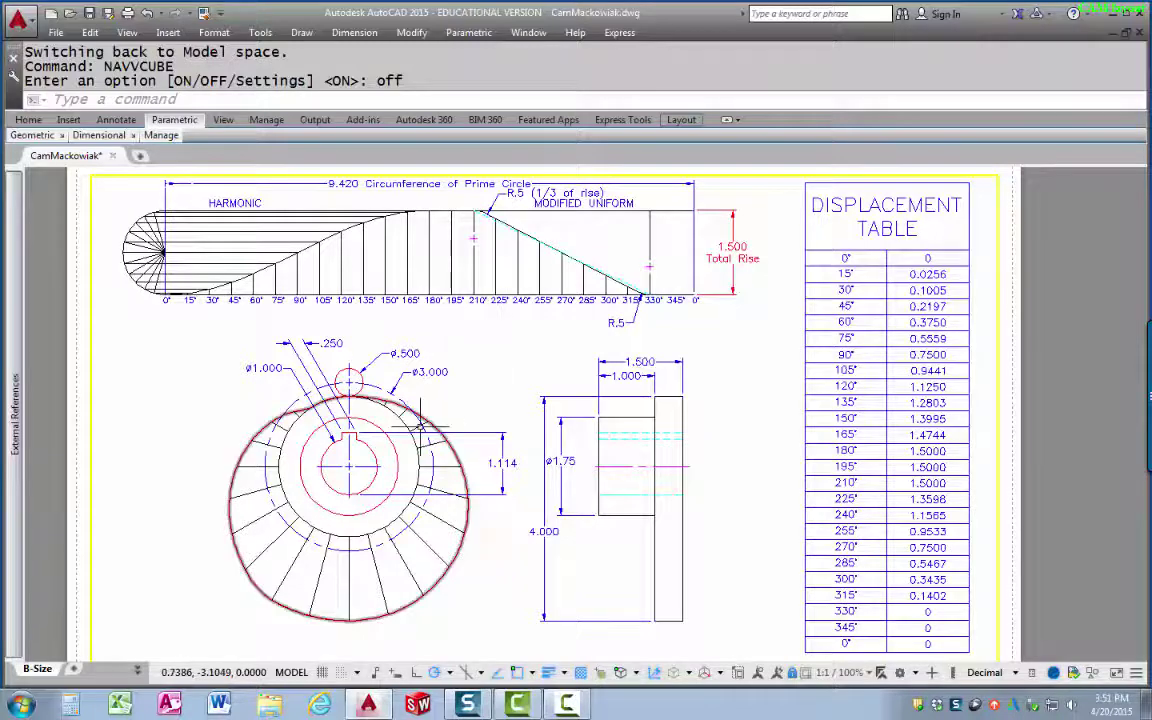
{"action": "scroll", "coordinate": [450, 300], "scroll_direction": "up", "scroll_amount": 2}
{"action": "mouse_move", "coordinate": [362, 415]}
{"action": "middle_mouse_down"}
{"action": "mouse_move", "coordinate": [541, 342]}
{"action": "mouse_move", "coordinate": [557, 308]}
{"action": "middle_mouse_up"}
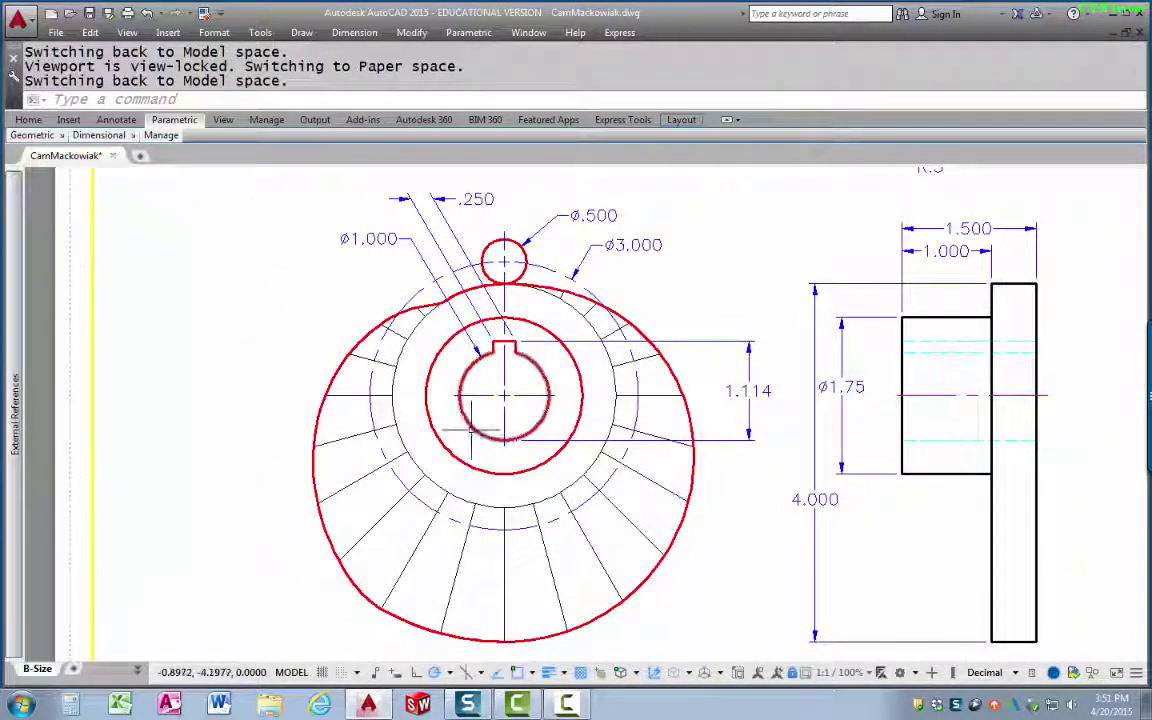
{"action": "middle_click_drag", "start_coordinate": [475, 360], "coordinate": [432, 379]}
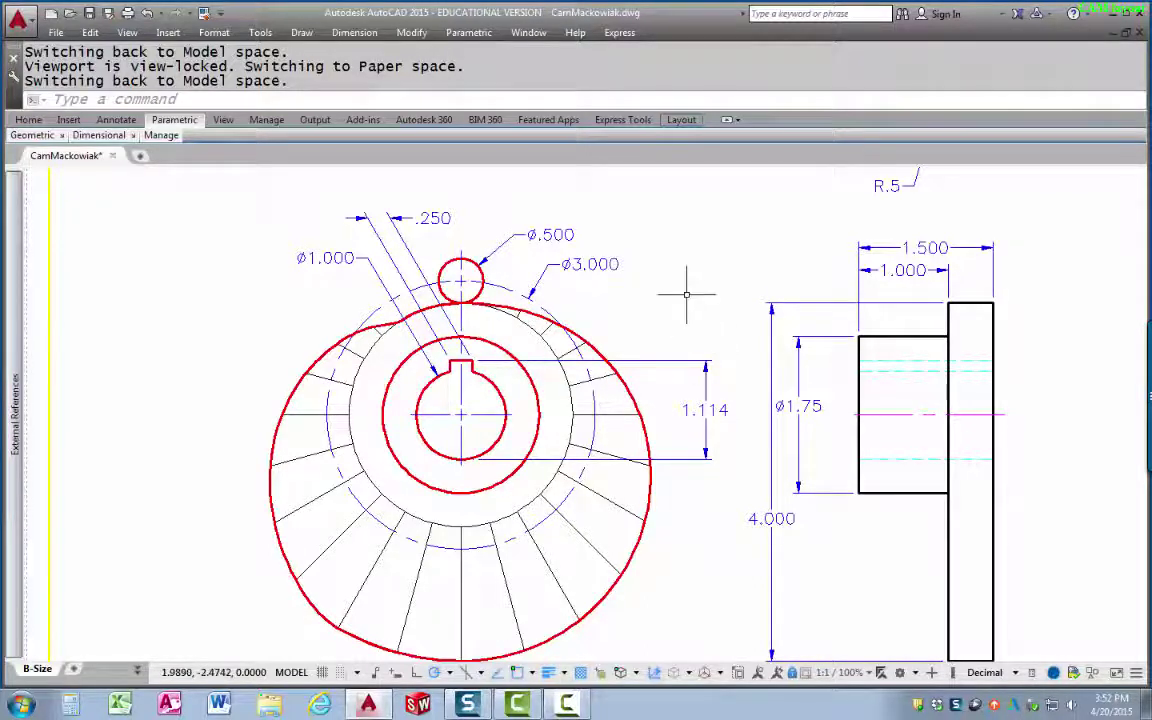
{"action": "middle_click_drag", "start_coordinate": [687, 295], "coordinate": [684, 303]}
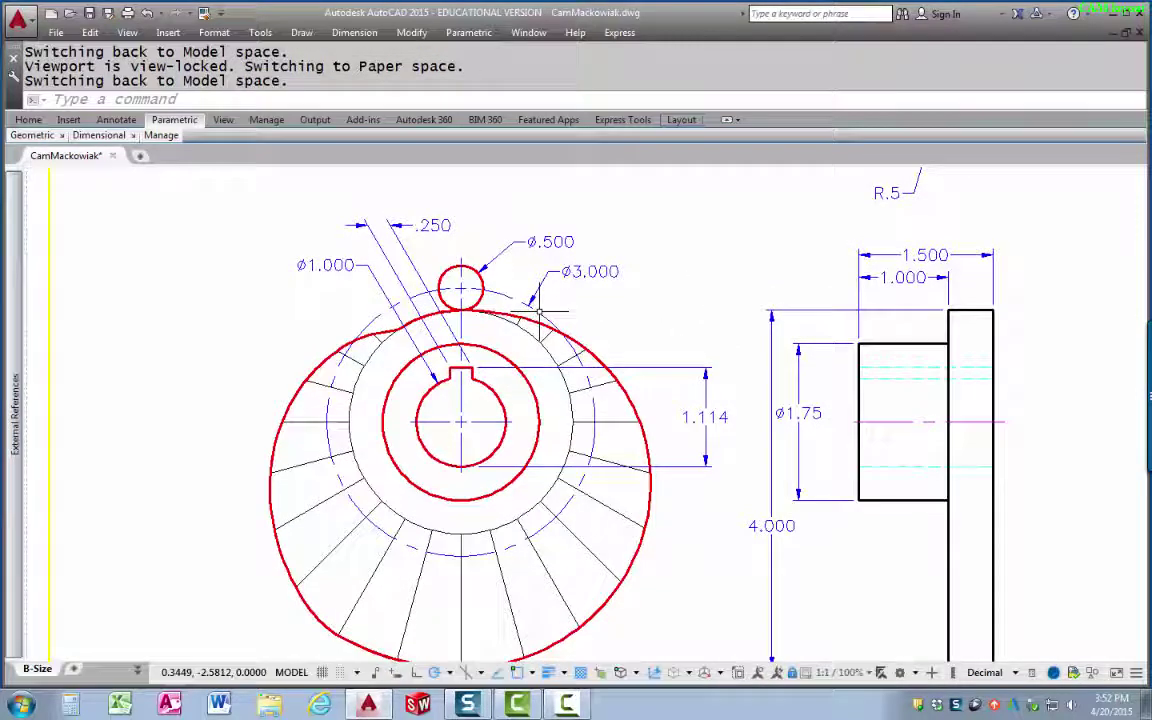
{"action": "scroll", "coordinate": [683, 270], "scroll_direction": "down", "scroll_amount": 4}
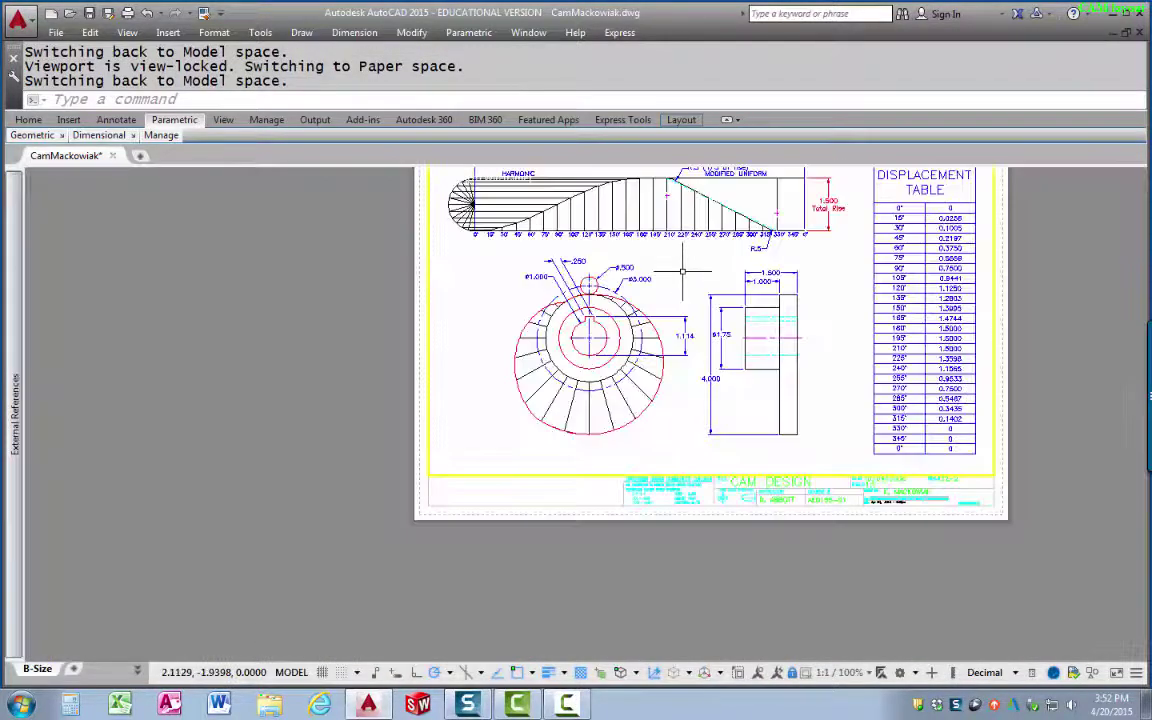
- Examine the displacement diagram's prime circle circumference, total rise, harmonic rise curve and the start of the upper dwell
{"action": "middle_click_drag", "start_coordinate": [683, 270], "coordinate": [620, 365]}
{"action": "scroll", "coordinate": [705, 220], "scroll_direction": "up", "scroll_amount": 3}
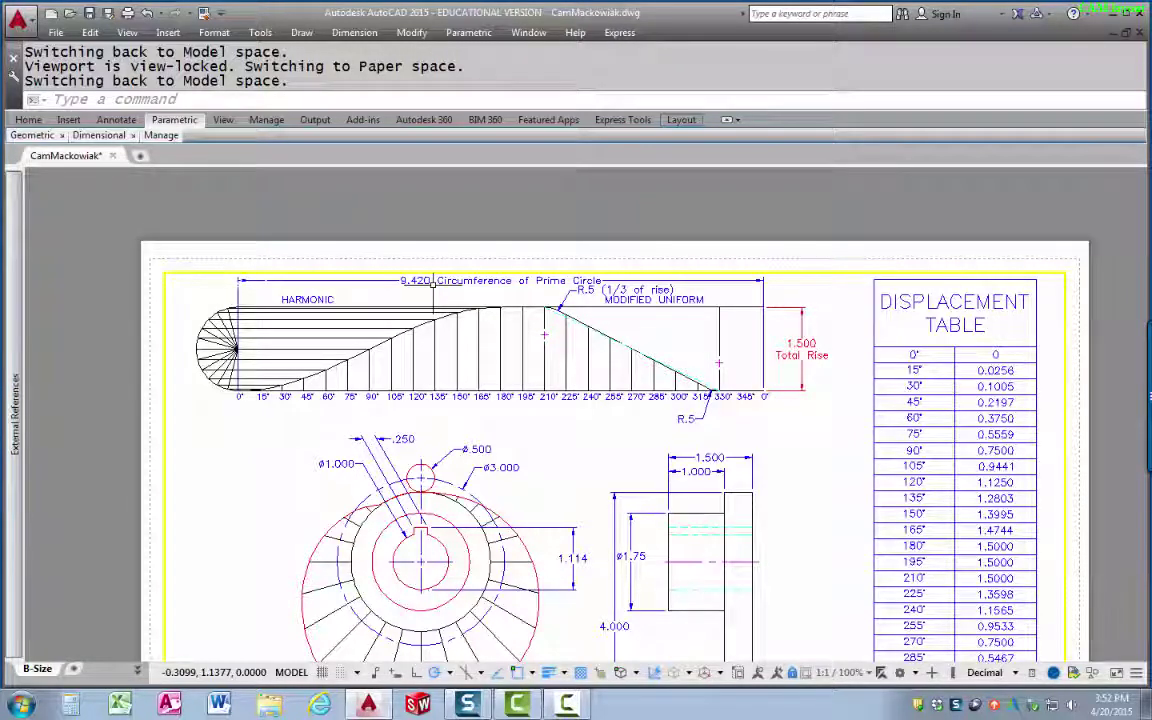
{"action": "mouse_move", "coordinate": [208, 407]}
{"action": "middle_mouse_down"}
{"action": "mouse_move", "coordinate": [289, 432]}
{"action": "mouse_move", "coordinate": [228, 485]}
{"action": "middle_mouse_up"}
{"action": "scroll", "coordinate": [289, 432], "scroll_direction": "up", "scroll_amount": 4}
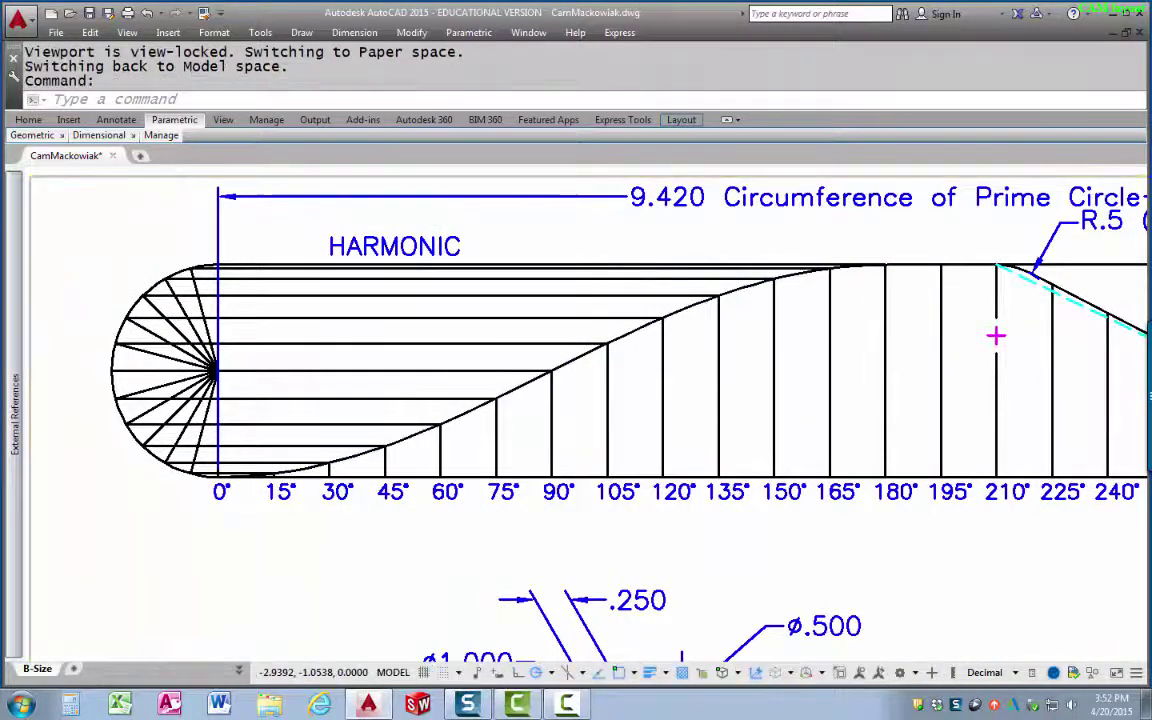
{"action": "scroll", "coordinate": [350, 518], "scroll_direction": "down", "scroll_amount": 5}
{"action": "middle_click_drag", "start_coordinate": [485, 581], "coordinate": [482, 476]}
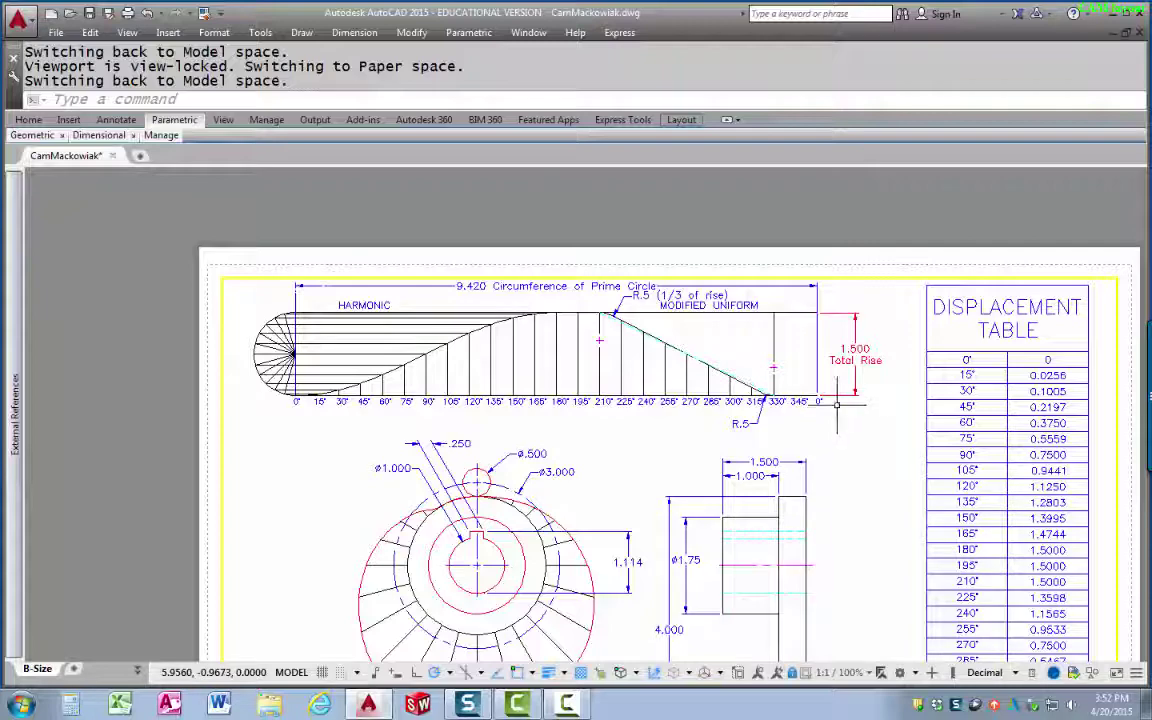
{"action": "middle_click_drag", "start_coordinate": [522, 377], "coordinate": [547, 388]}
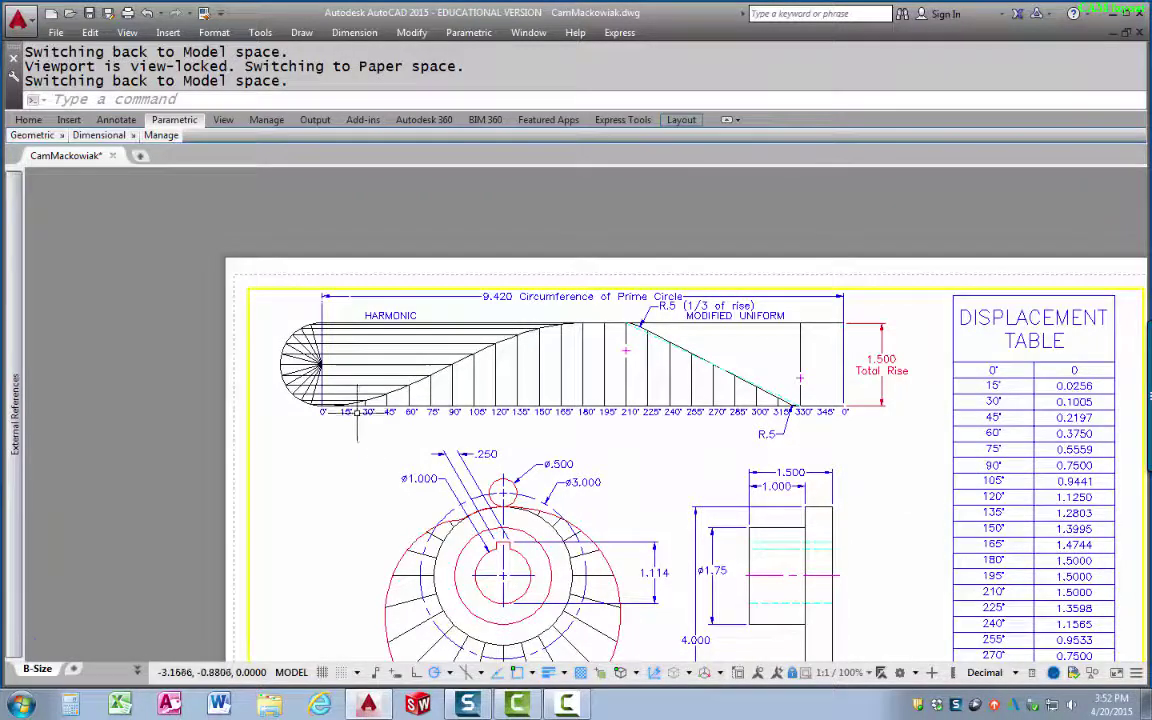
{"action": "middle_click_drag", "start_coordinate": [357, 412], "coordinate": [299, 453]}
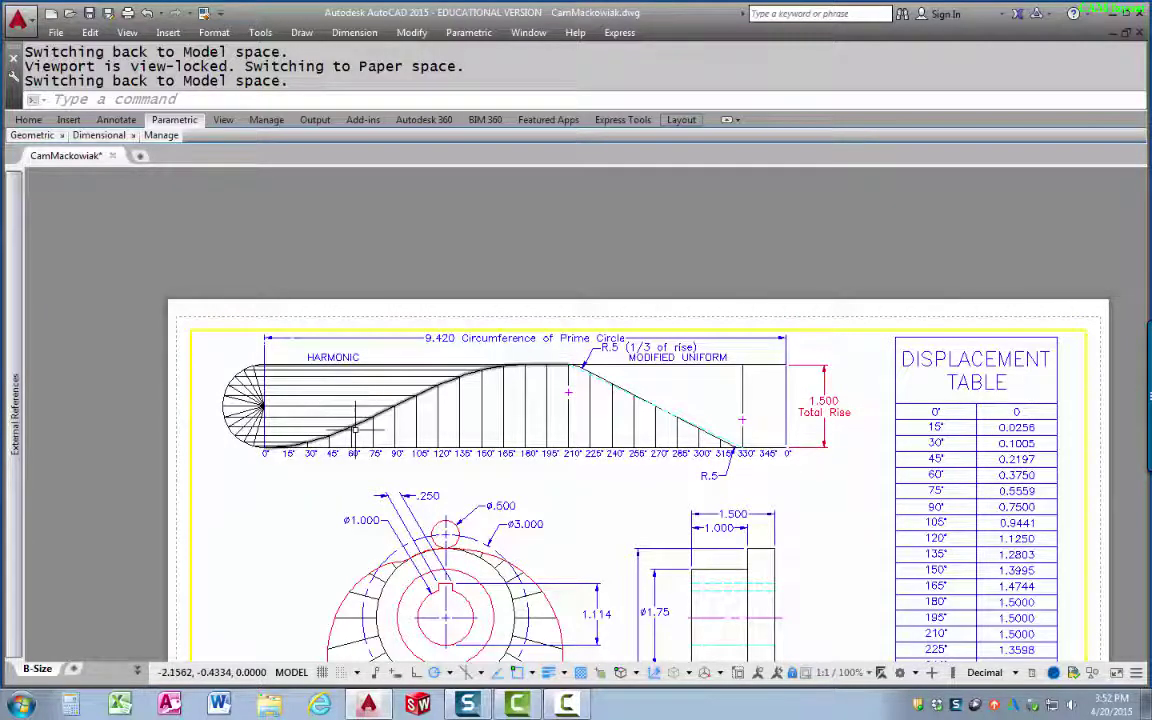
{"action": "scroll", "coordinate": [381, 410], "scroll_direction": "up", "scroll_amount": 2}
{"action": "middle_click_drag", "start_coordinate": [424, 401], "coordinate": [435, 425]}
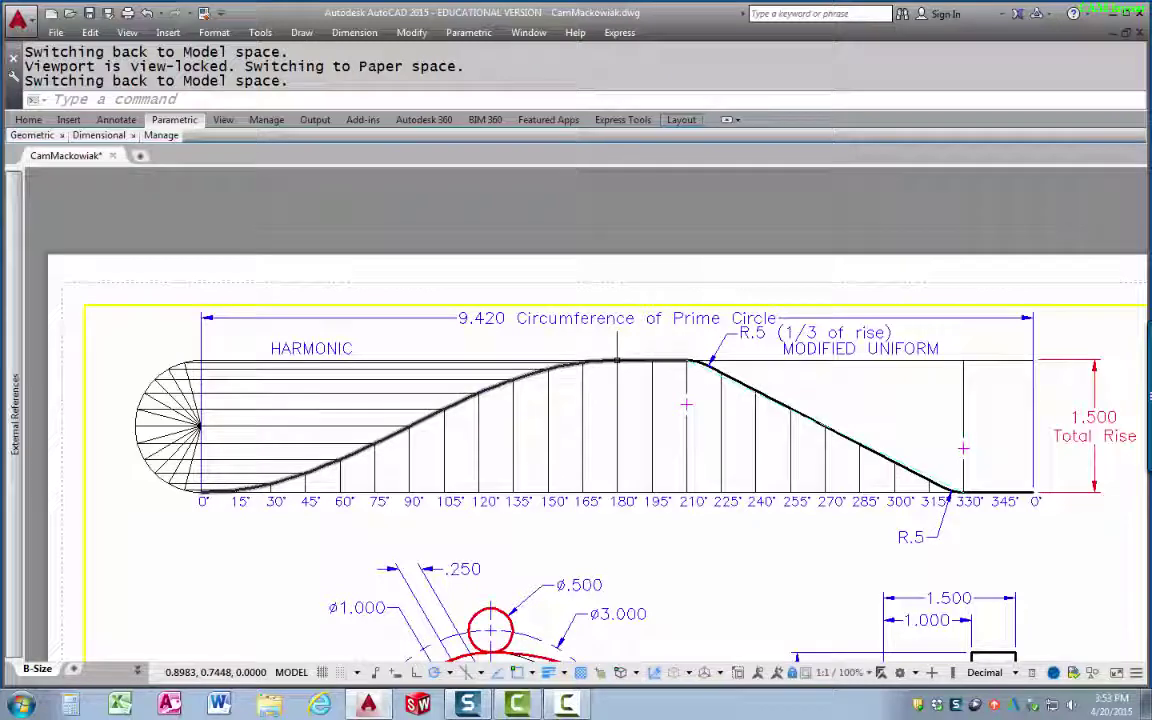
{"action": "mouse_move", "coordinate": [617, 360]}
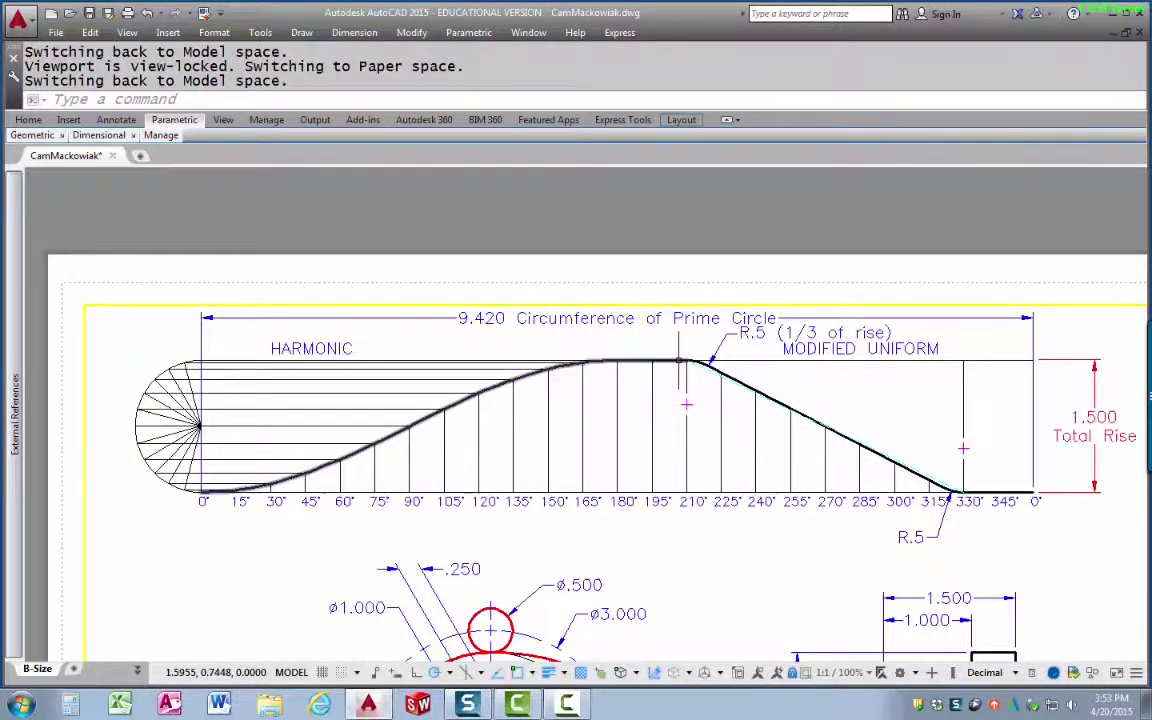
- Examine the modified uniform fall from 210° to 330°, including its R.5 arcs, dashed construction line and the final dwell
{"action": "middle_click_drag", "start_coordinate": [688, 366], "coordinate": [626, 355]}
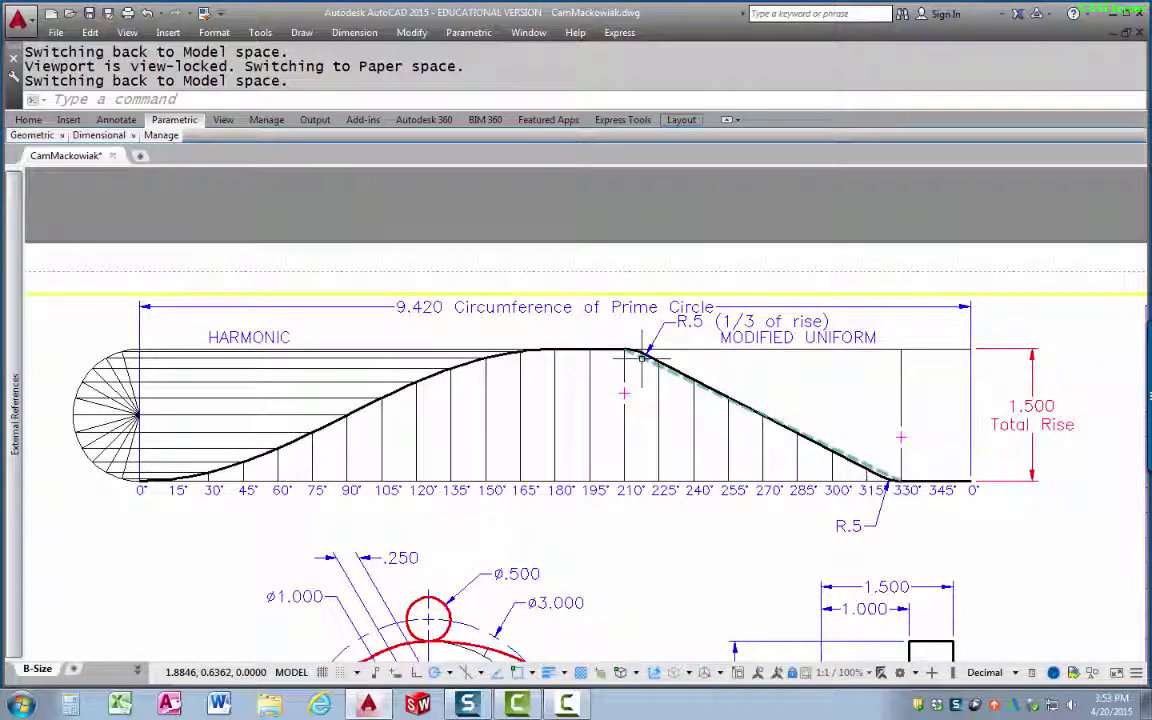
{"action": "mouse_move", "coordinate": [623, 350]}
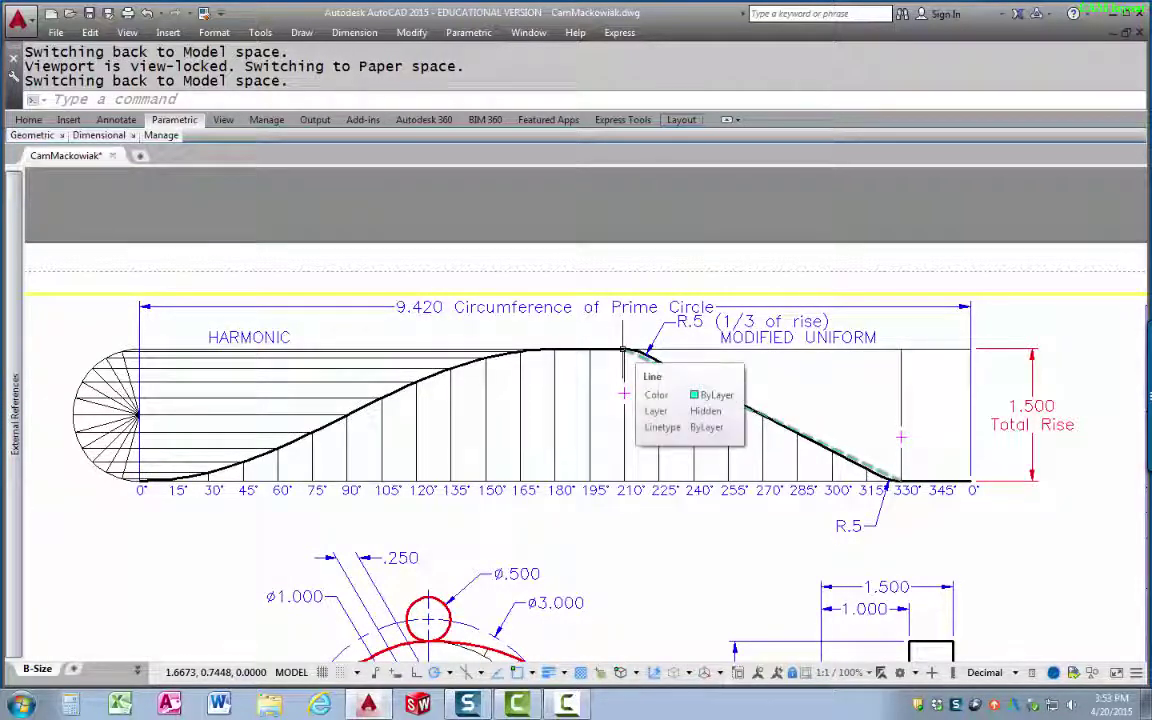
{"action": "scroll", "coordinate": [623, 350], "scroll_direction": "up", "scroll_amount": 5}
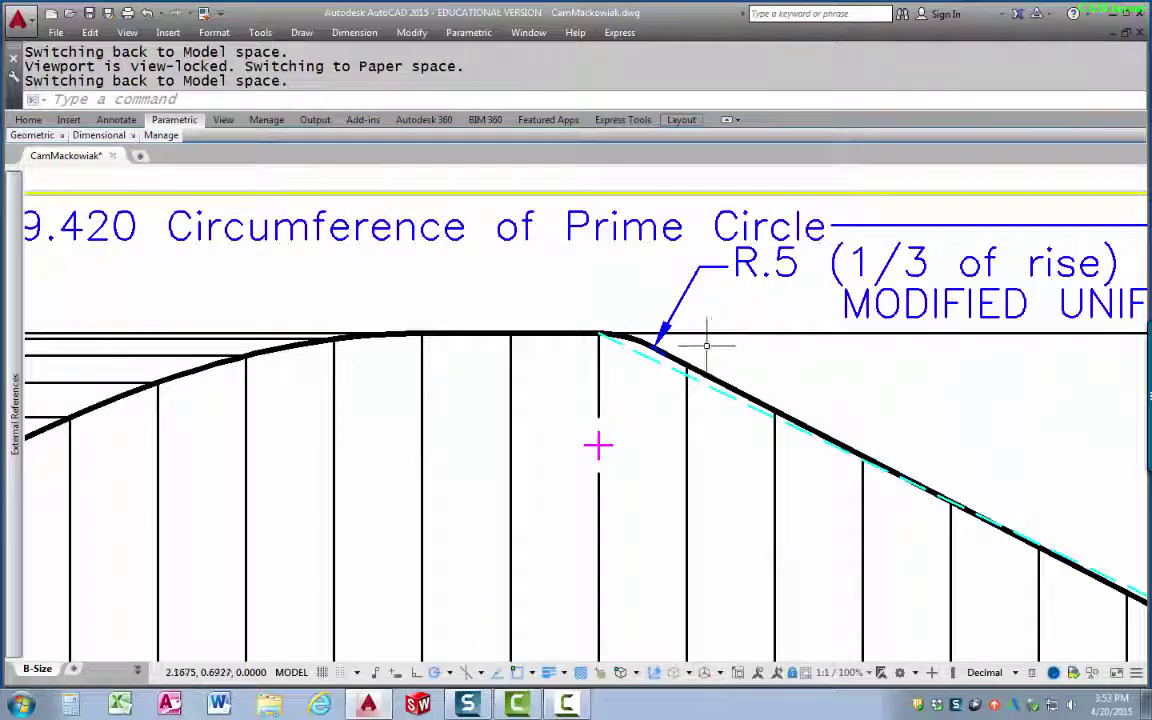
{"action": "middle_click_drag", "start_coordinate": [702, 337], "coordinate": [541, 396]}
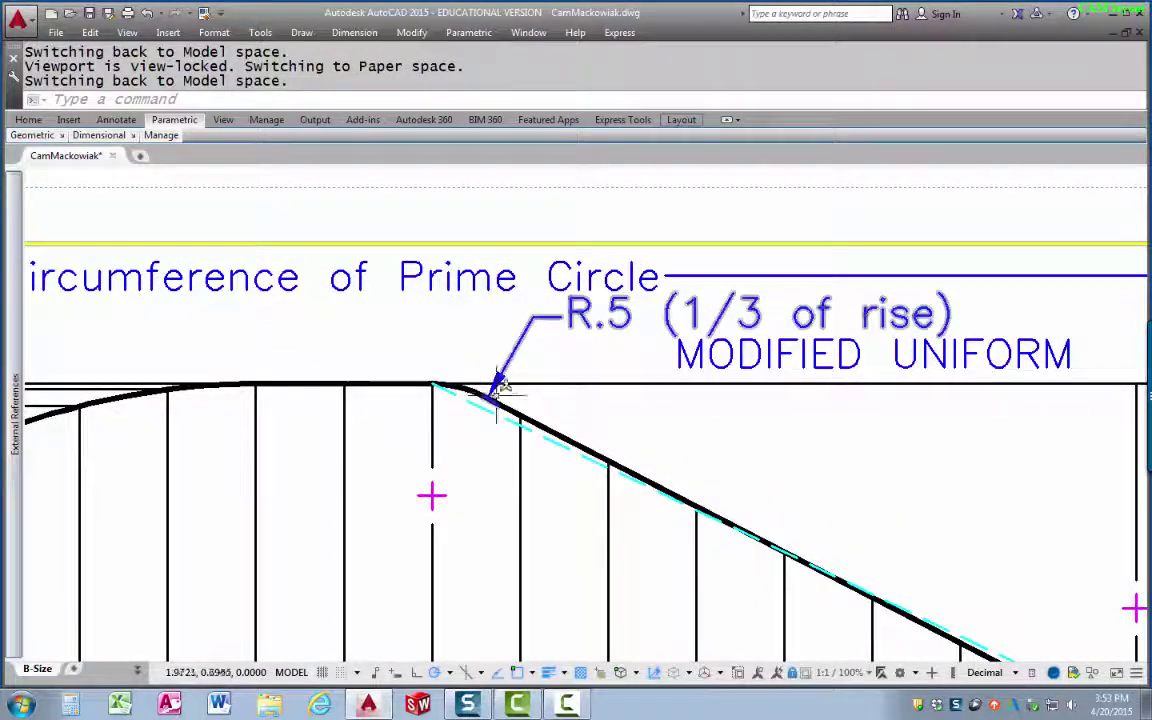
{"action": "scroll", "coordinate": [556, 442], "scroll_direction": "up", "scroll_amount": 2}
{"action": "scroll", "coordinate": [556, 442], "scroll_direction": "down", "scroll_amount": 5}
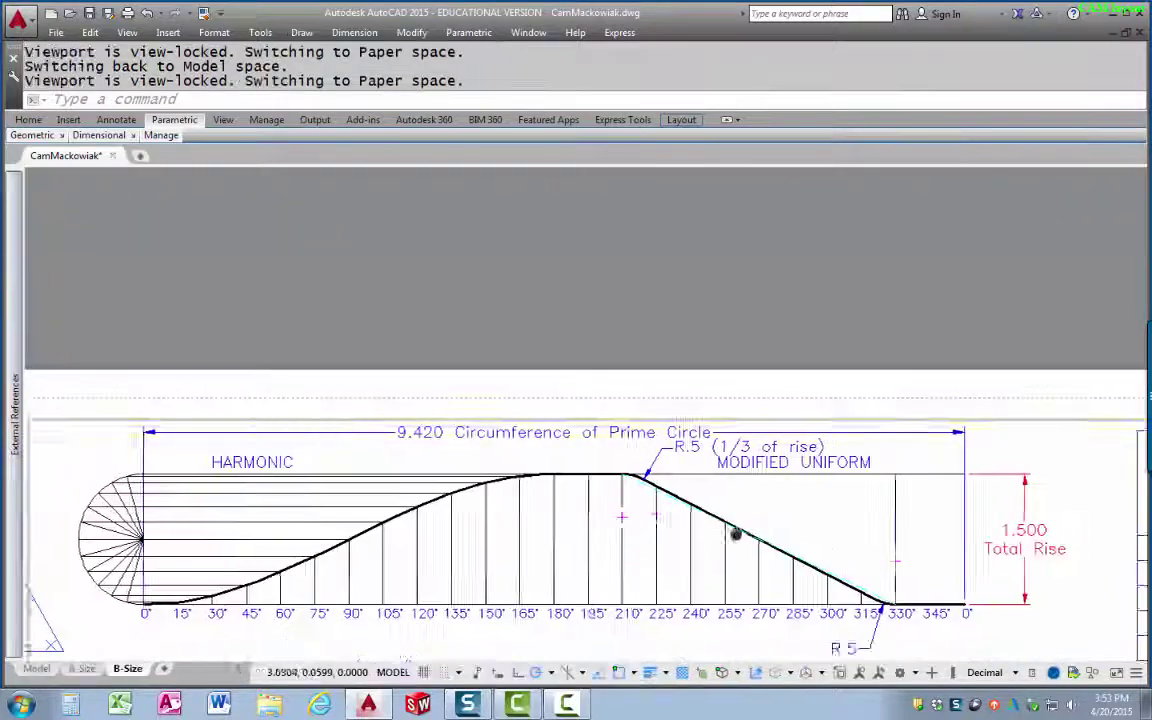
{"action": "scroll", "coordinate": [622, 503], "scroll_direction": "up", "scroll_amount": 4}
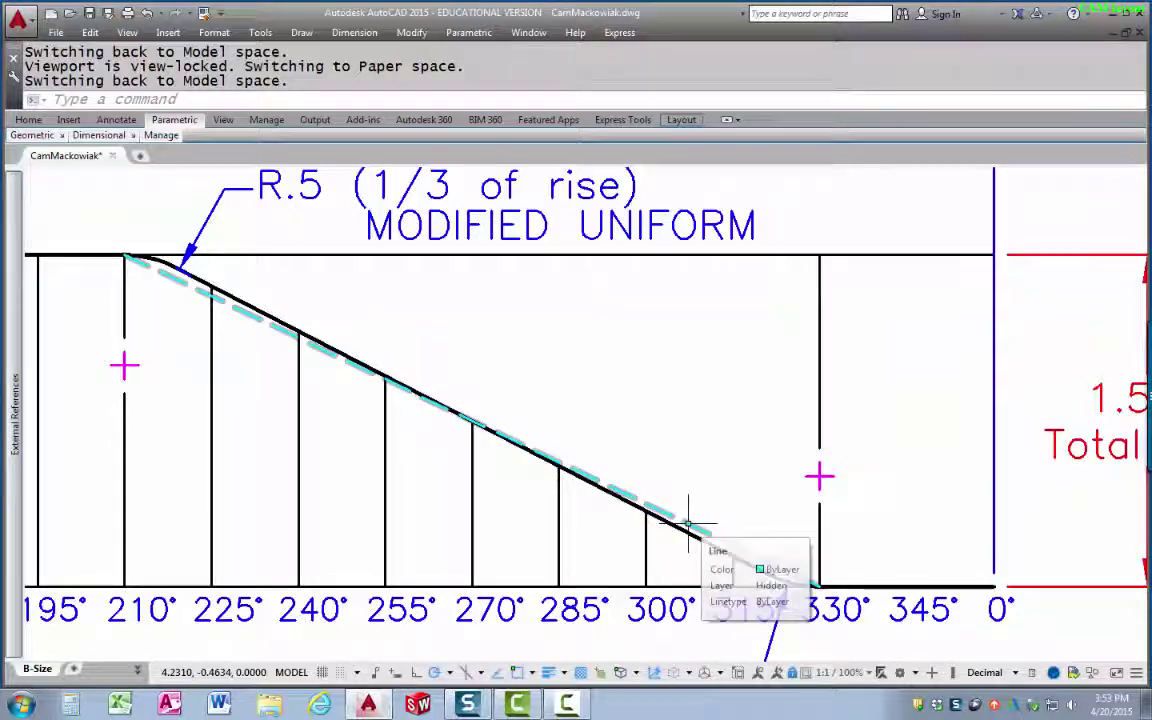
{"action": "middle_click_drag", "start_coordinate": [467, 429], "coordinate": [617, 527]}
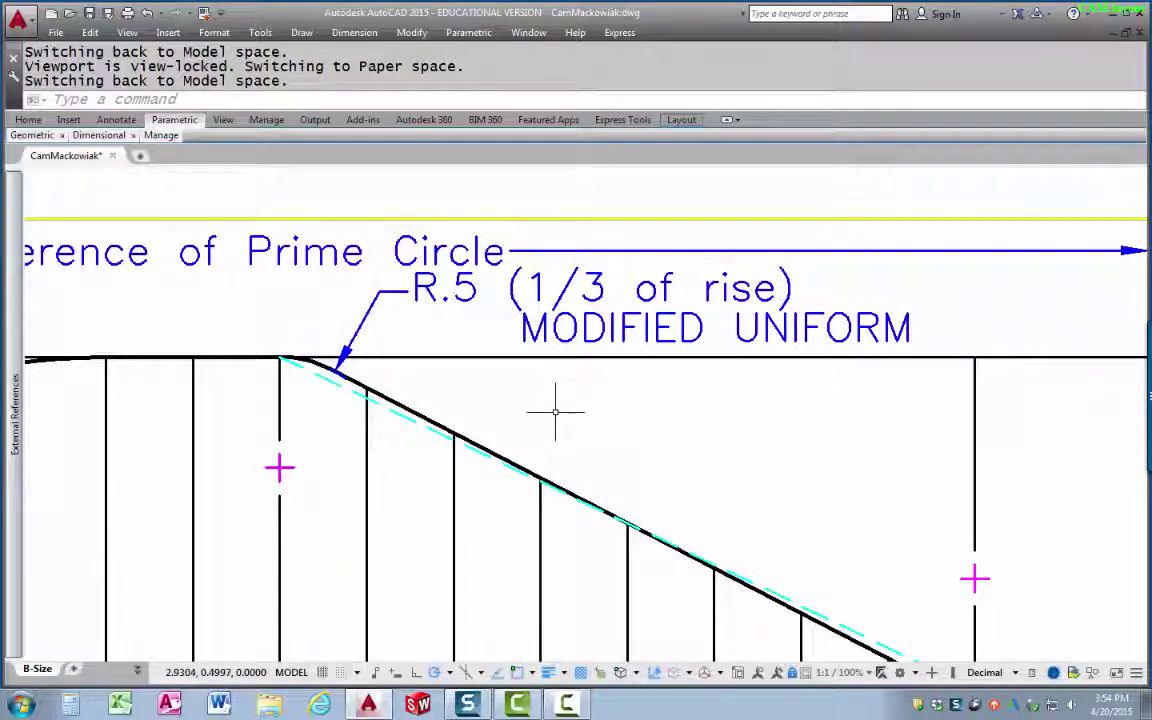
{"action": "scroll", "coordinate": [729, 458], "scroll_direction": "down", "scroll_amount": 3}
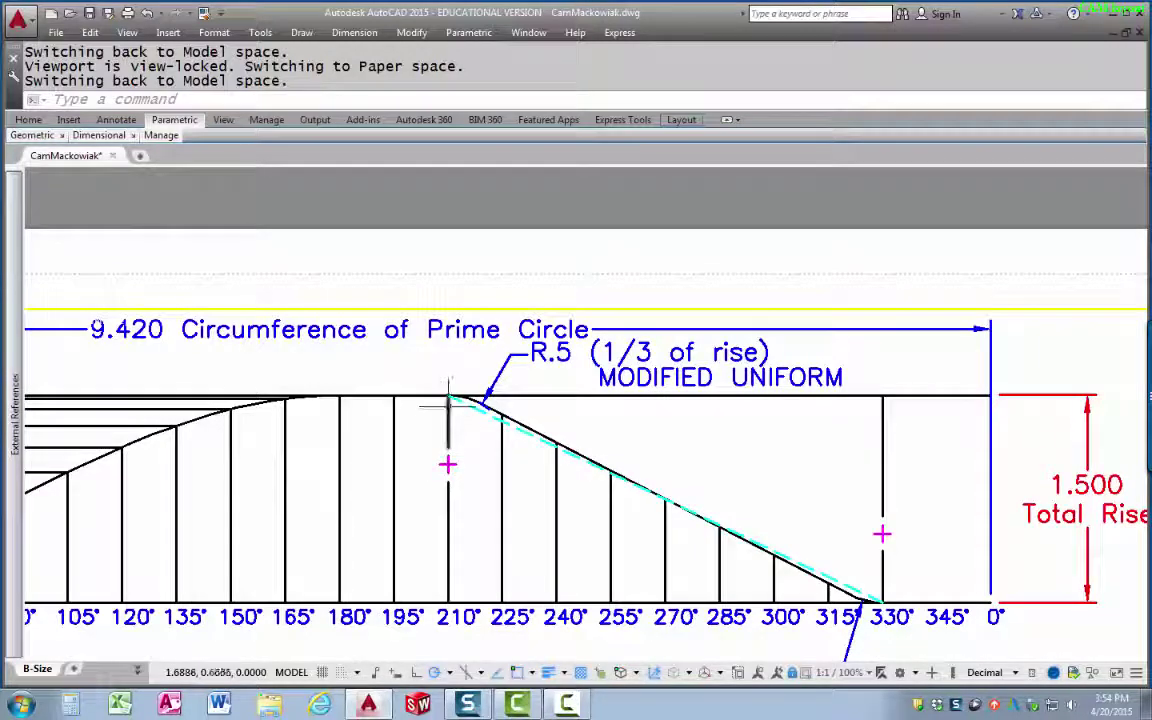
{"action": "scroll", "coordinate": [651, 479], "scroll_direction": "down", "scroll_amount": 3}
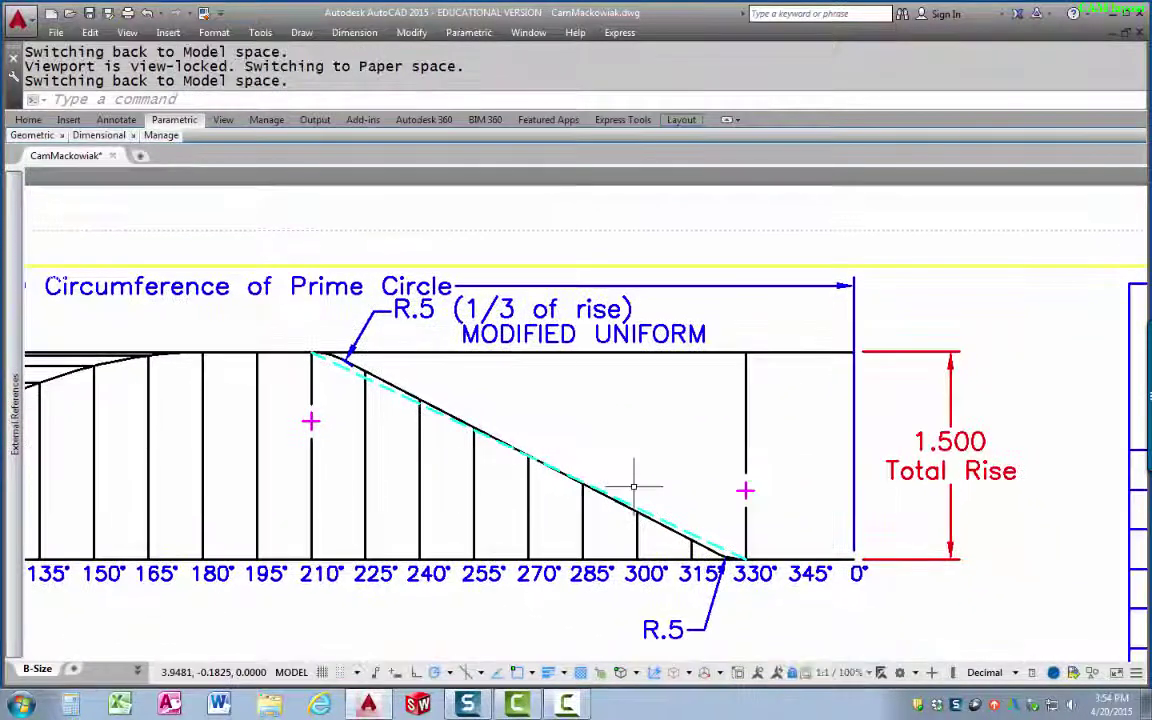
{"action": "scroll", "coordinate": [636, 483], "scroll_direction": "down", "scroll_amount": 2}
{"action": "scroll", "coordinate": [740, 558], "scroll_direction": "down", "scroll_amount": 2}
{"action": "scroll", "coordinate": [740, 558], "scroll_direction": "up", "scroll_amount": 8}
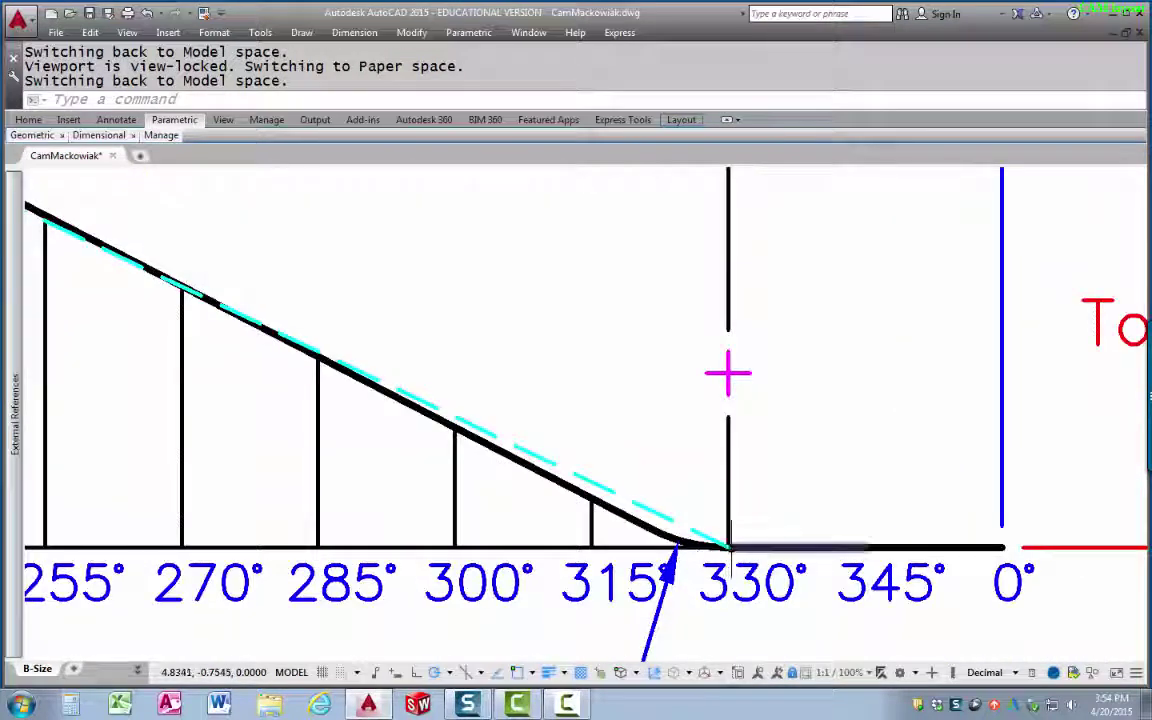
{"action": "middle_click_drag", "start_coordinate": [728, 548], "coordinate": [630, 535]}
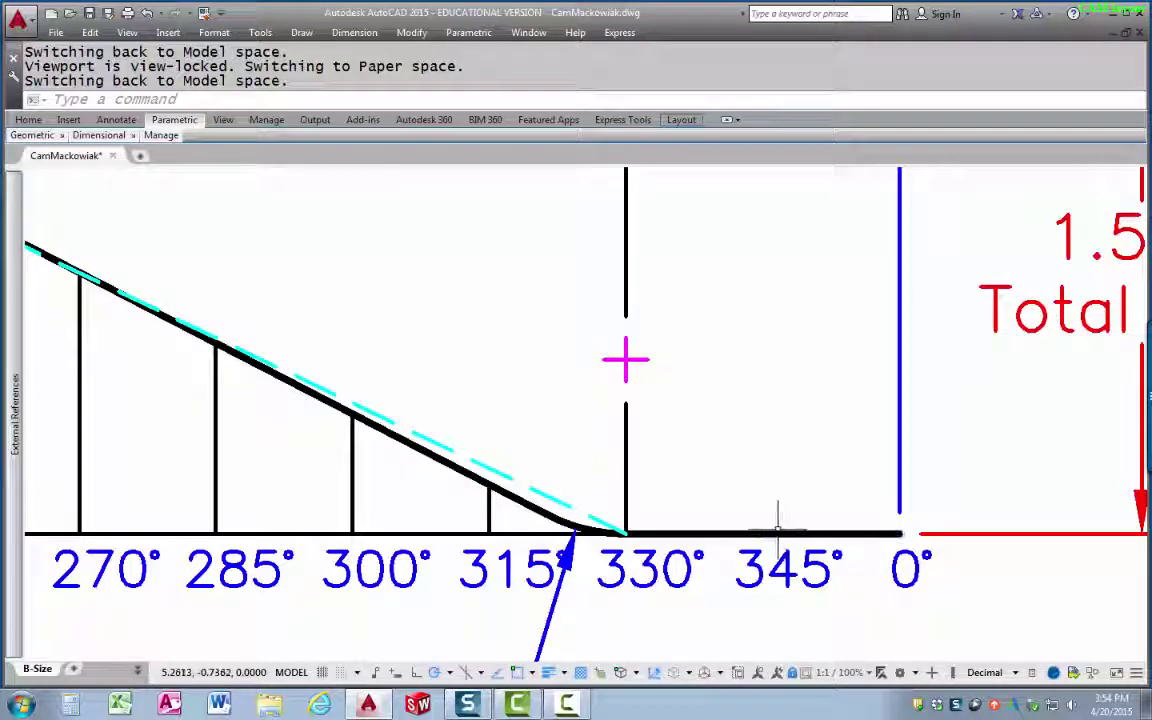
- Examine the harmonic construction, from the divided semicircle and its projection lines to the curve's heights at each 15° station
{"action": "scroll", "coordinate": [776, 520], "scroll_direction": "down", "scroll_amount": 5}
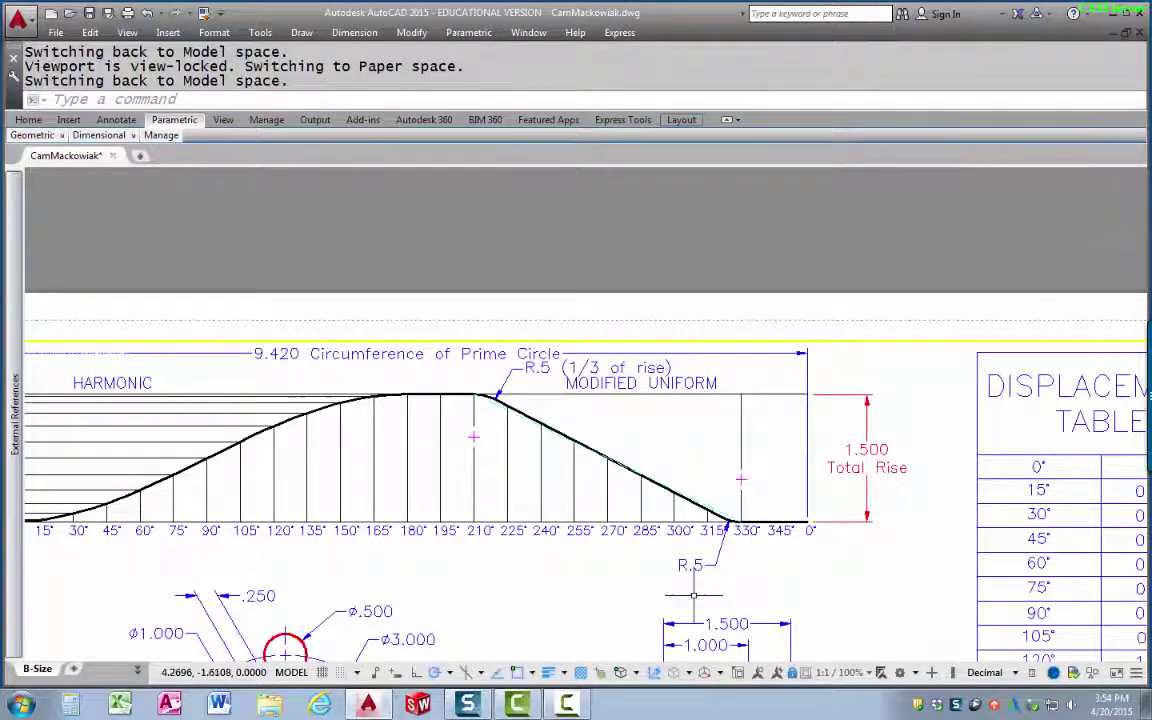
{"action": "middle_click_drag", "start_coordinate": [698, 507], "coordinate": [724, 467]}
{"action": "scroll", "coordinate": [724, 467], "scroll_direction": "down", "scroll_amount": 3}
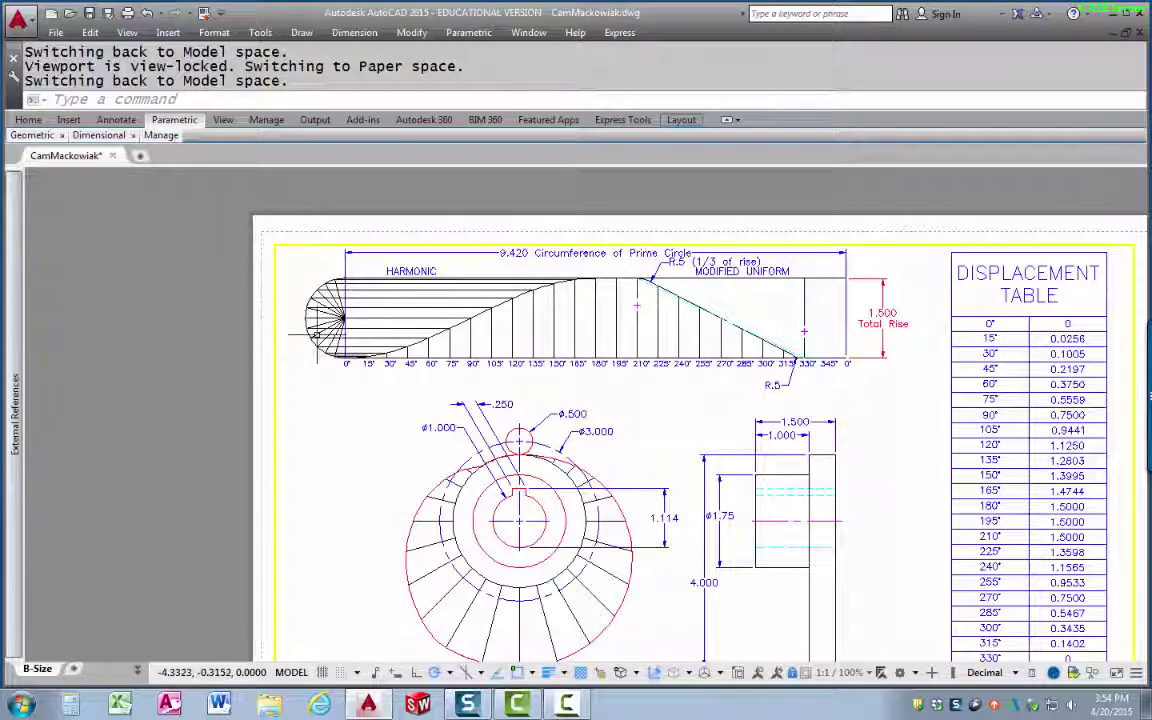
{"action": "scroll", "coordinate": [392, 368], "scroll_direction": "down", "scroll_amount": 2}
{"action": "scroll", "coordinate": [390, 368], "scroll_direction": "up", "scroll_amount": 6}
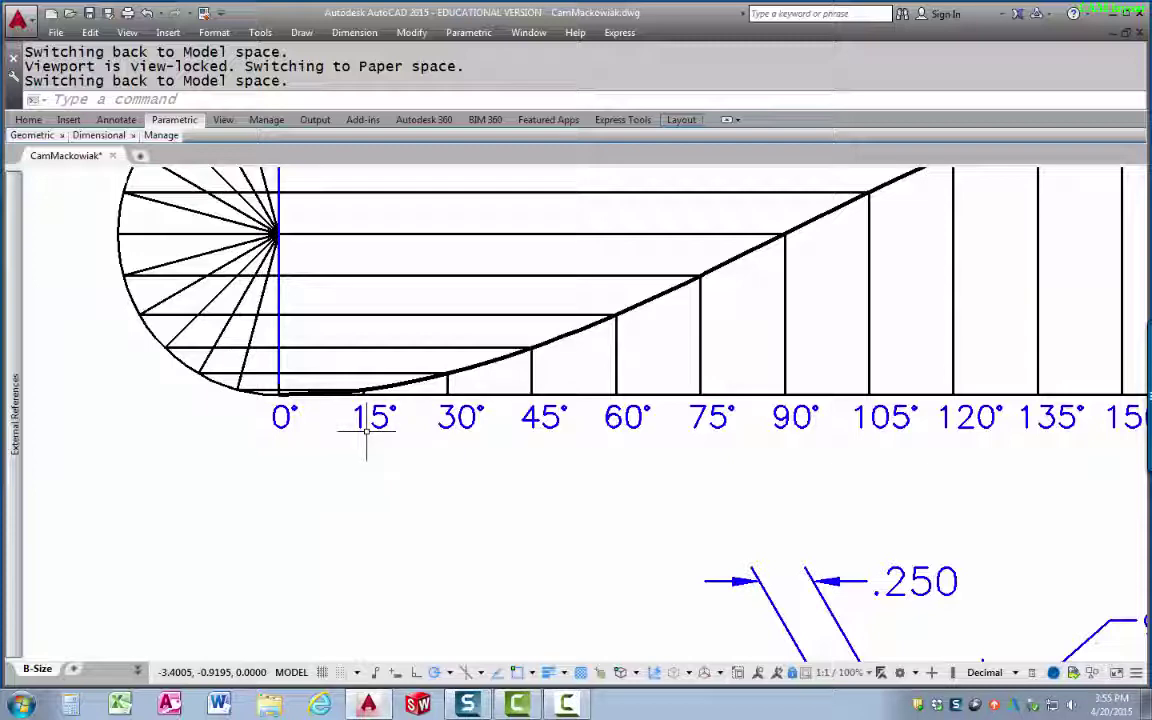
{"action": "middle_click_drag", "start_coordinate": [370, 437], "coordinate": [391, 548]}
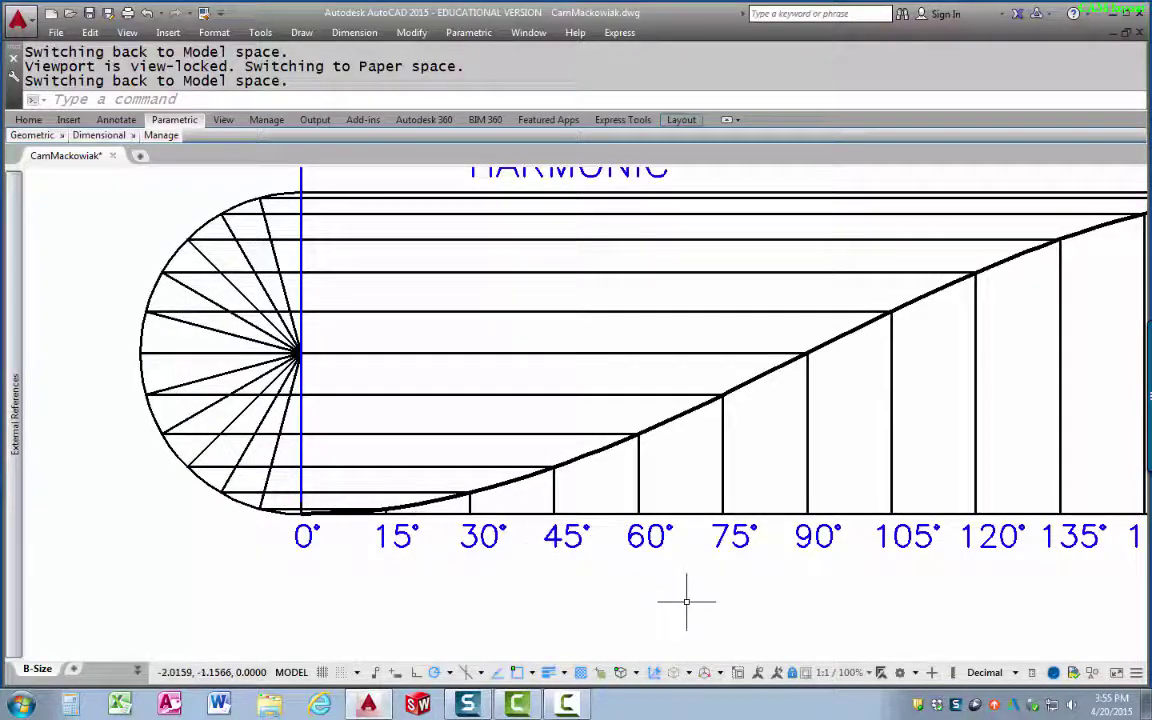
{"action": "scroll", "coordinate": [644, 591], "scroll_direction": "down", "scroll_amount": 2}
{"action": "middle_click_drag", "start_coordinate": [644, 591], "coordinate": [452, 559]}
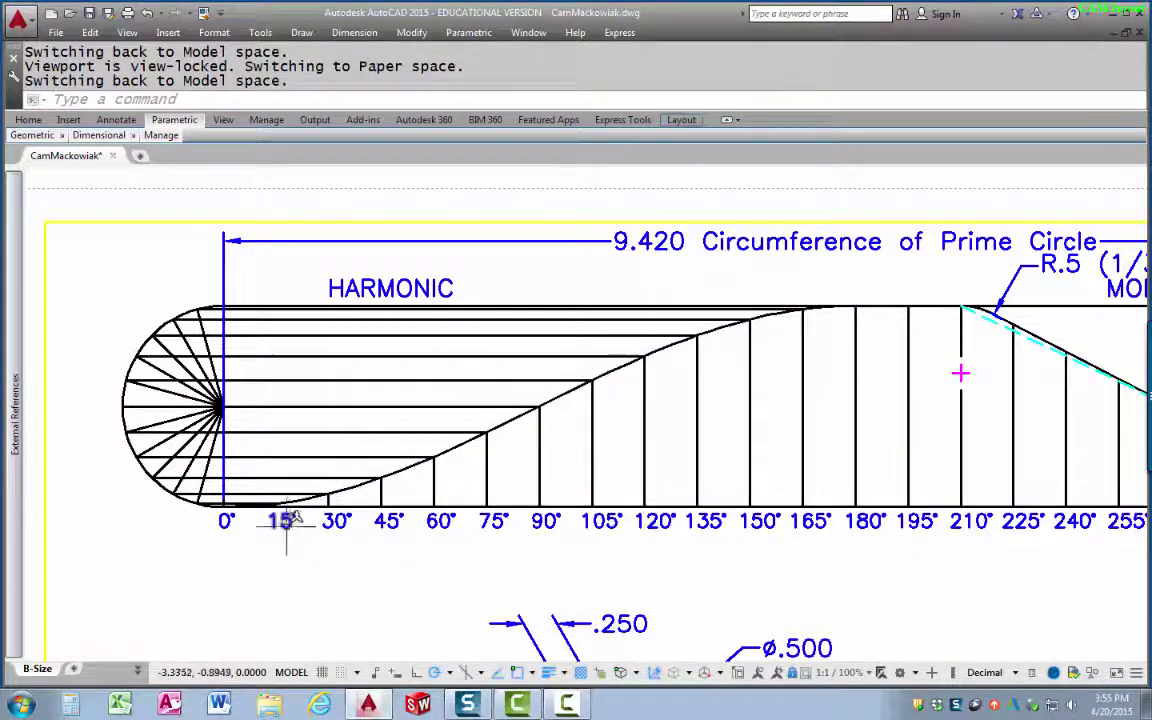
{"action": "scroll", "coordinate": [281, 520], "scroll_direction": "up", "scroll_amount": 2}
{"action": "scroll", "coordinate": [281, 520], "scroll_direction": "up", "scroll_amount": 4}
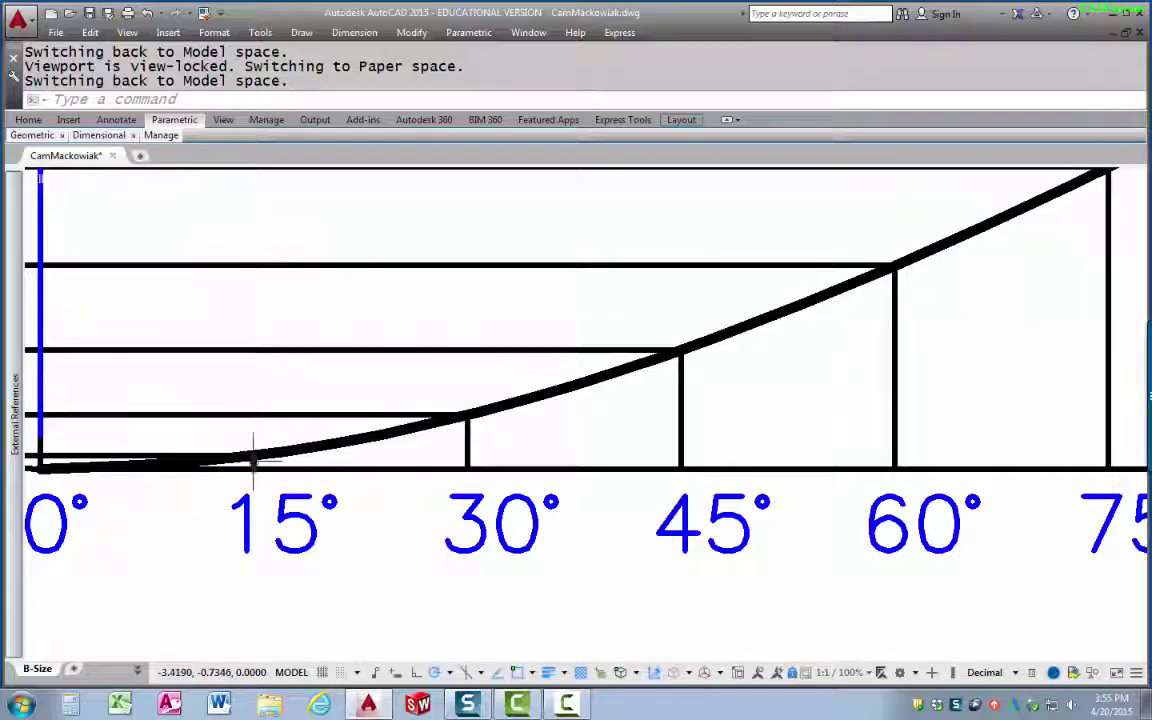
{"action": "scroll", "coordinate": [253, 460], "scroll_direction": "down", "scroll_amount": 3}
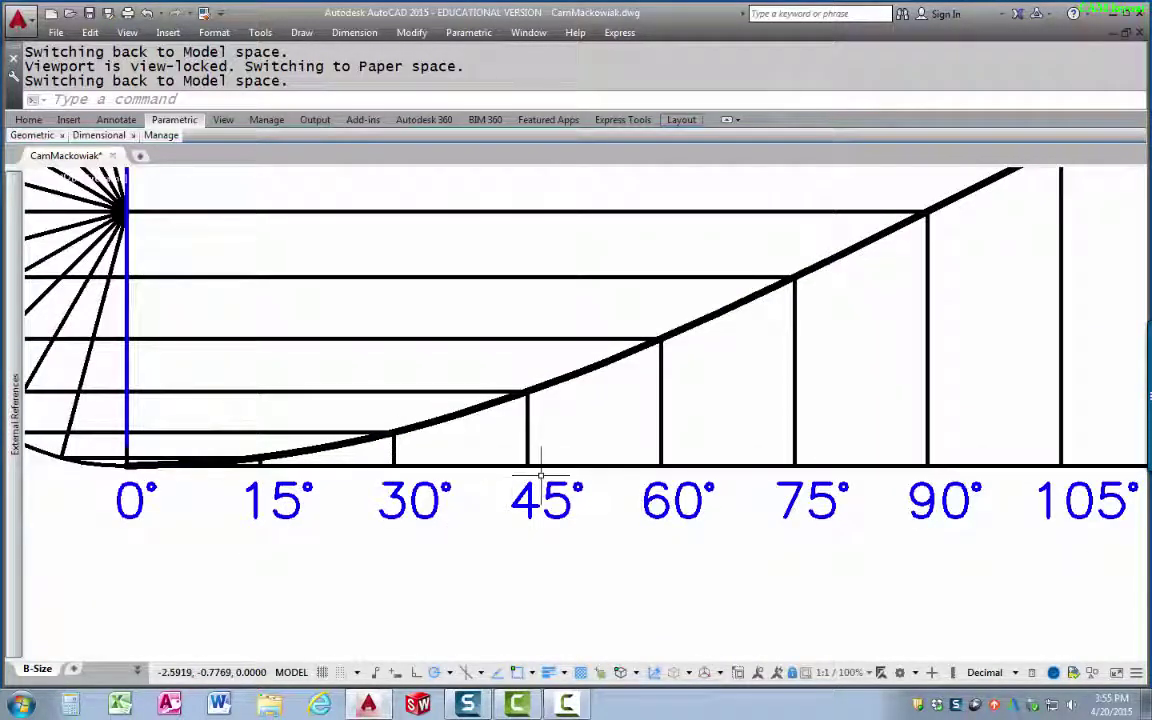
{"action": "scroll", "coordinate": [558, 474], "scroll_direction": "up", "scroll_amount": 2}
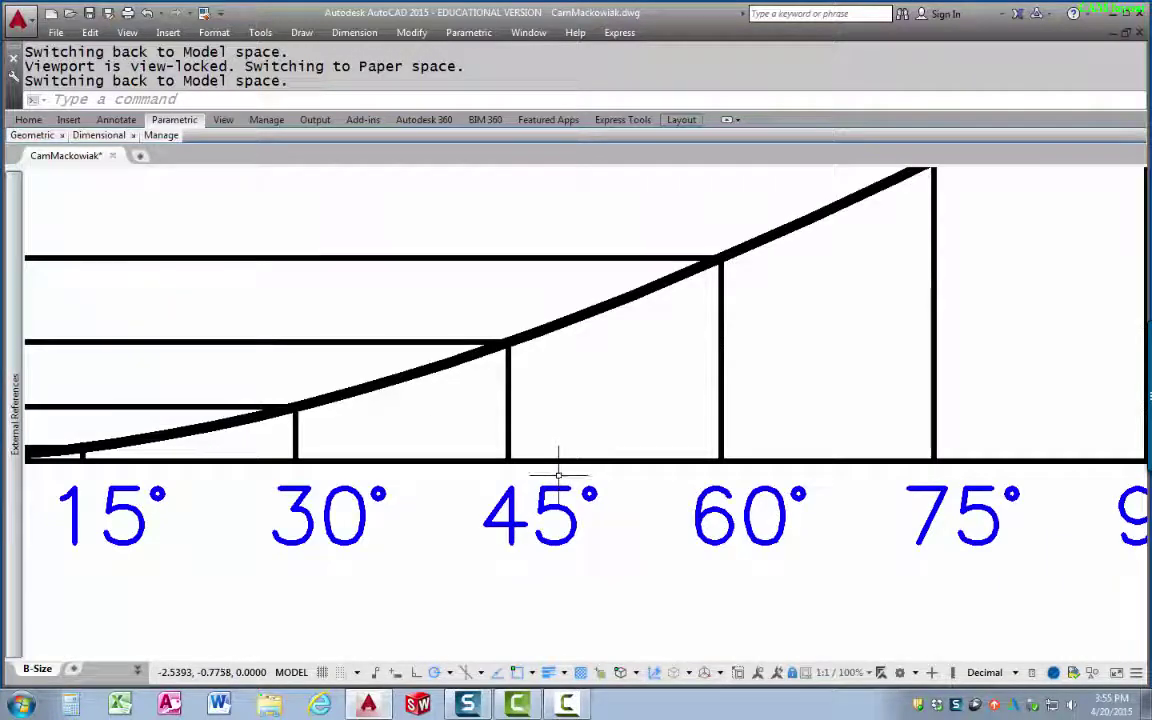
{"action": "scroll", "coordinate": [575, 472], "scroll_direction": "down", "scroll_amount": 2}
{"action": "scroll", "coordinate": [718, 478], "scroll_direction": "down", "scroll_amount": 2}
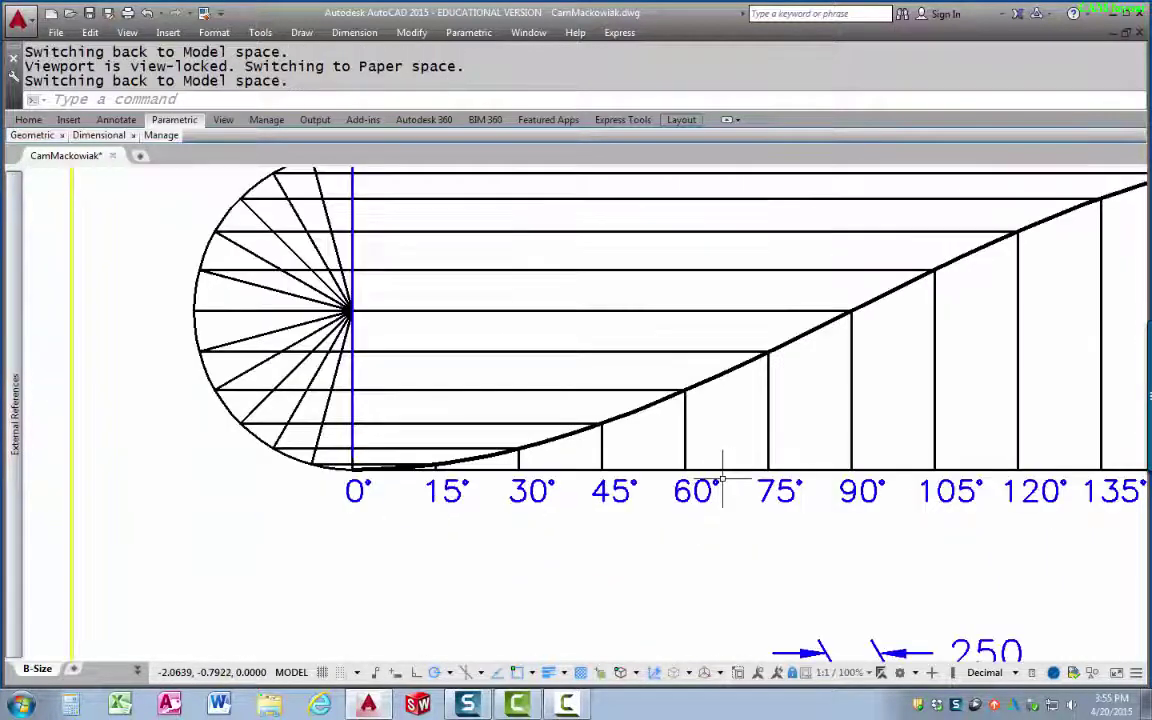
{"action": "middle_click_drag", "start_coordinate": [891, 516], "coordinate": [386, 560]}
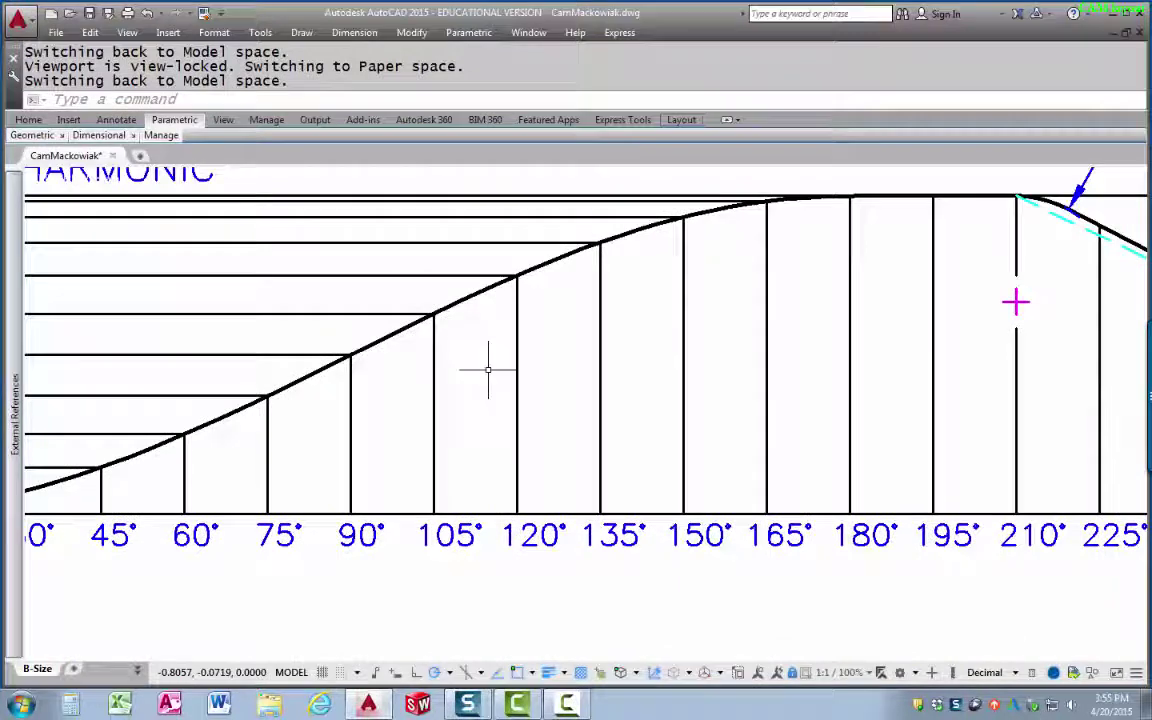
{"action": "middle_click_drag", "start_coordinate": [411, 378], "coordinate": [682, 422]}
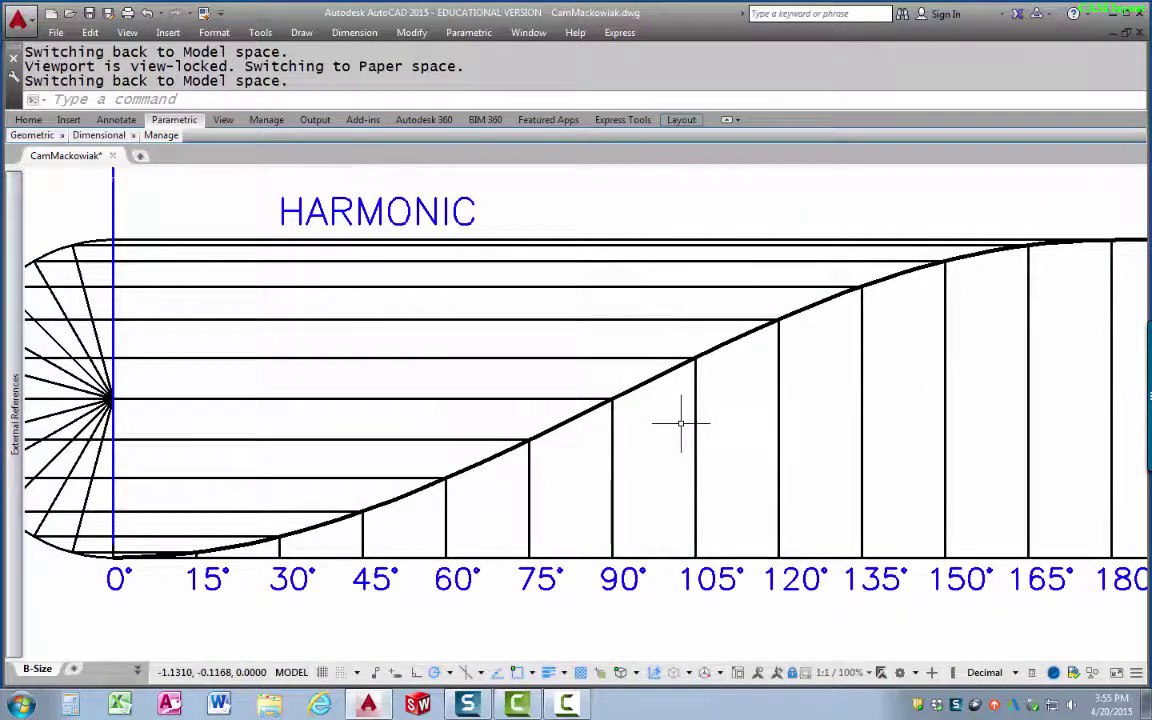
- Examine the roller follower, the prime circle and the first radial displacement lines in the cam's front view
{"action": "scroll", "coordinate": [681, 423], "scroll_direction": "down", "scroll_amount": 4}
{"action": "scroll", "coordinate": [725, 404], "scroll_direction": "up", "scroll_amount": 1}
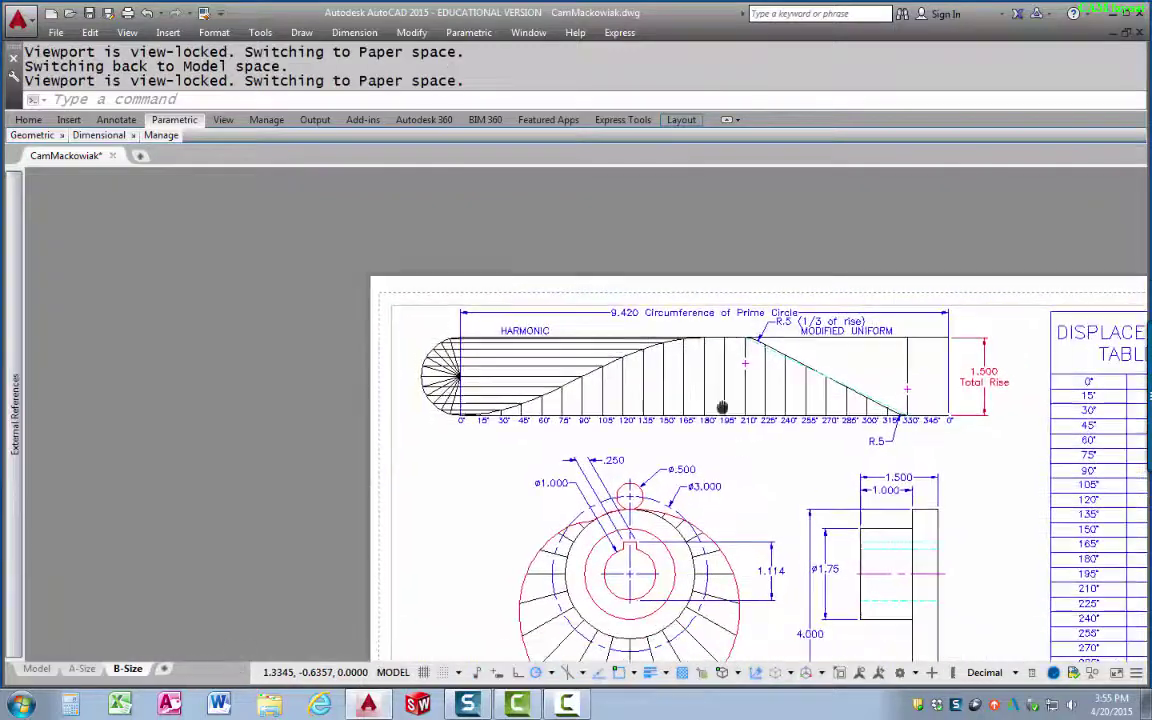
{"action": "middle_click_drag", "start_coordinate": [725, 404], "coordinate": [572, 313]}
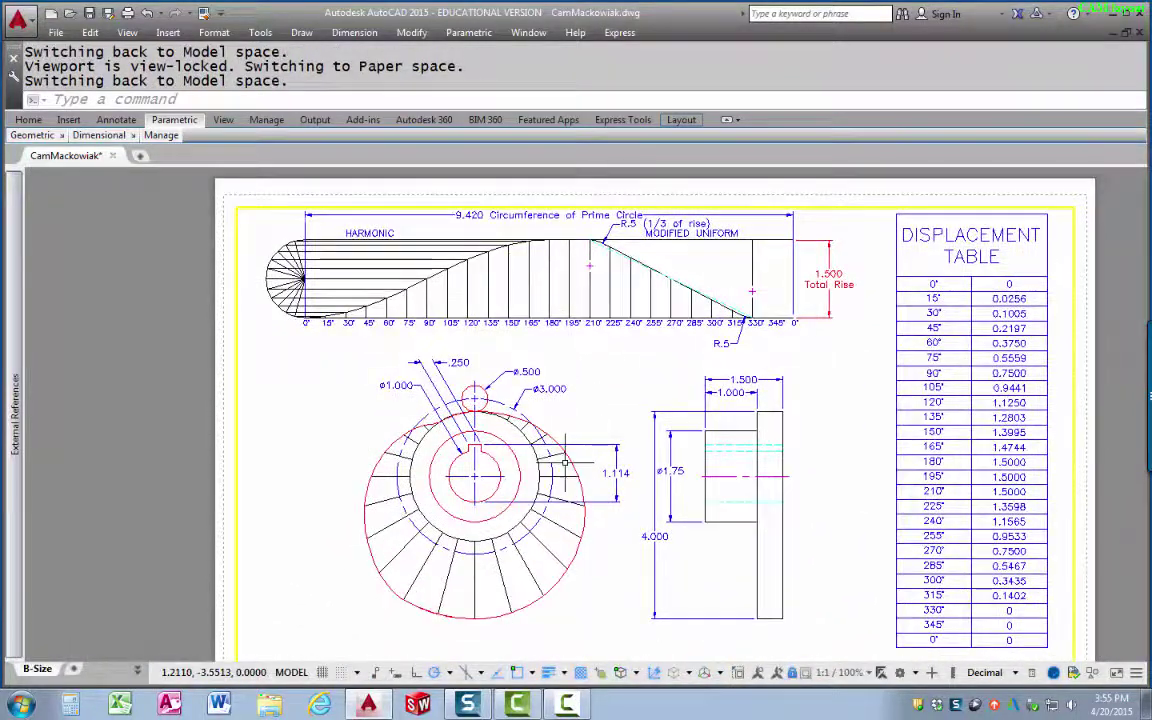
{"action": "scroll", "coordinate": [540, 380], "scroll_direction": "up", "scroll_amount": 5}
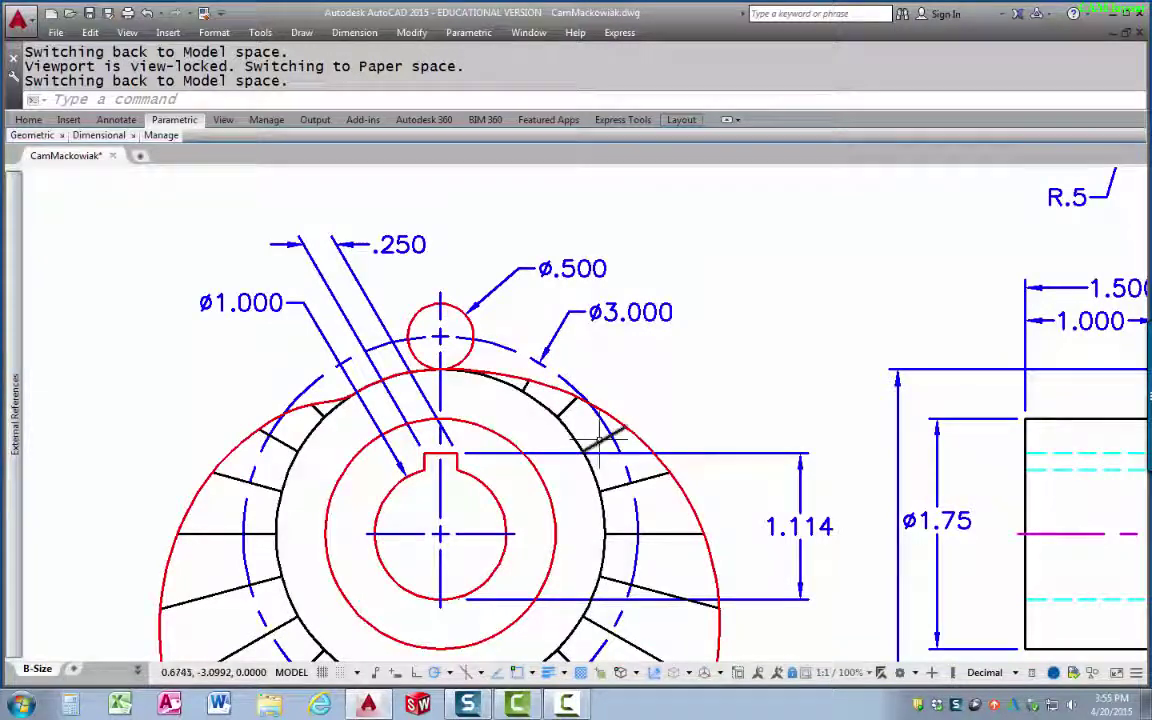
{"action": "scroll", "coordinate": [486, 374], "scroll_direction": "up", "scroll_amount": 4}
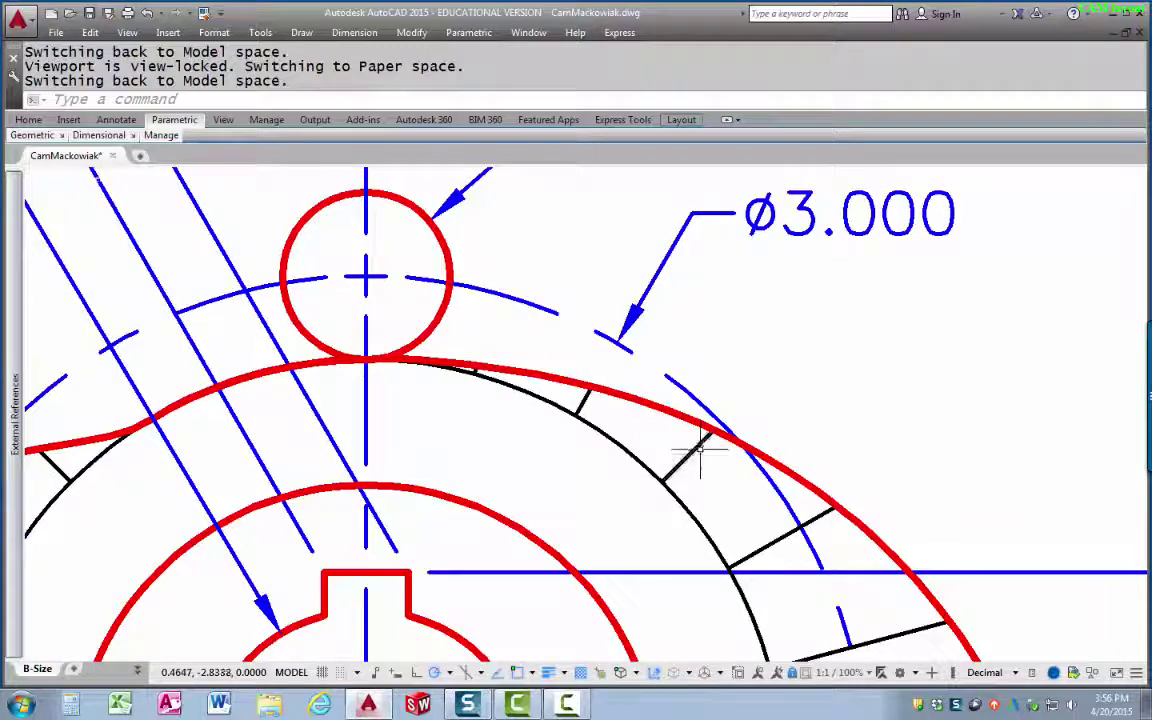
{"action": "scroll", "coordinate": [699, 458], "scroll_direction": "down", "scroll_amount": 3}
{"action": "scroll", "coordinate": [689, 463], "scroll_direction": "down", "scroll_amount": 2}
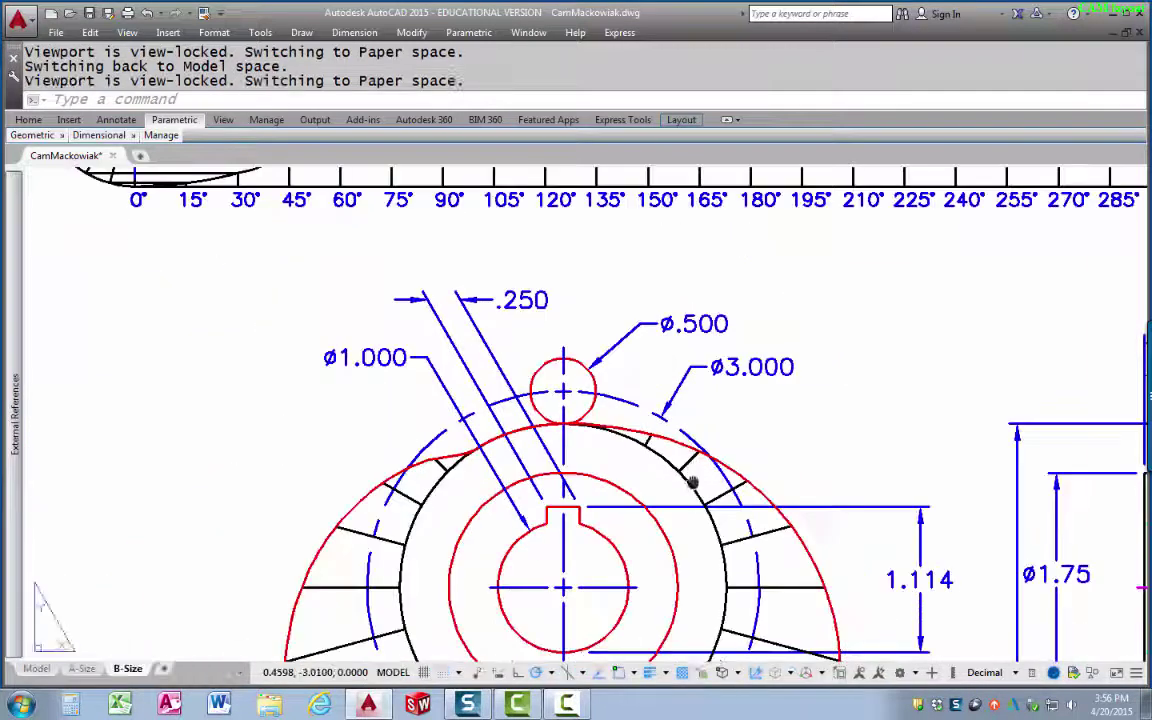
- Examine the hub, keyed bore and radial displacement lines around the rest of the cam profile, comparing them with the full sheet
{"action": "scroll", "coordinate": [689, 475], "scroll_direction": "up", "scroll_amount": 2}
{"action": "middle_click_drag", "start_coordinate": [789, 455], "coordinate": [786, 359]}
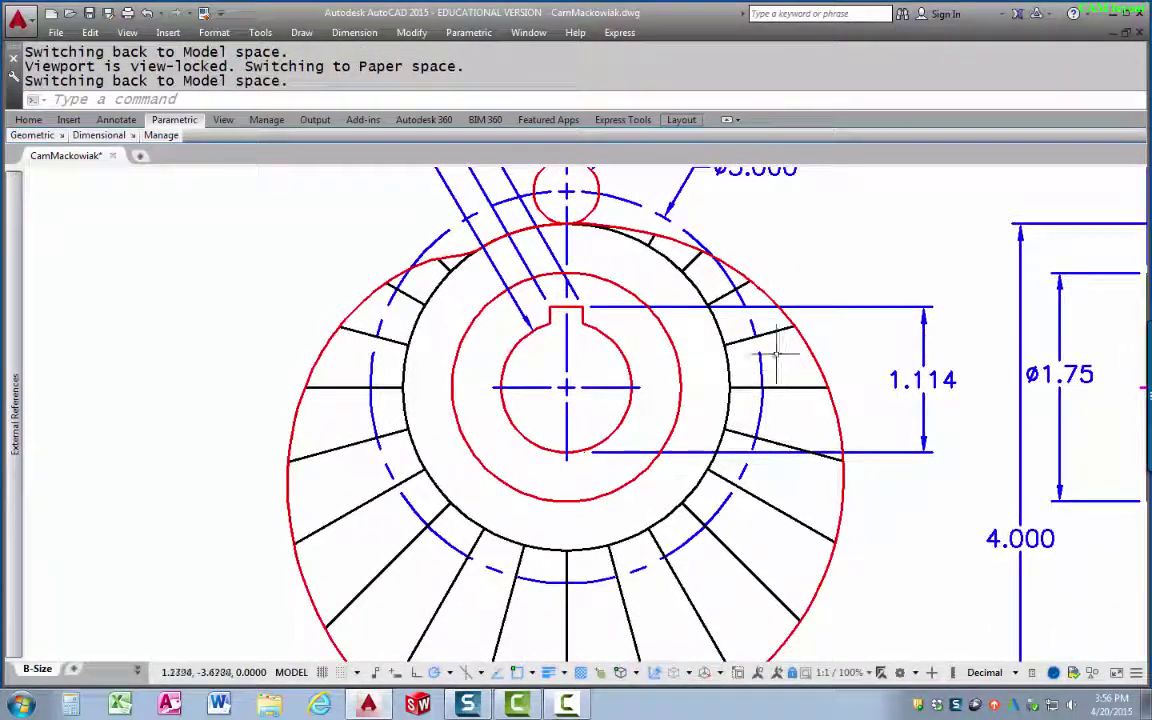
{"action": "mouse_move", "coordinate": [818, 545]}
{"action": "middle_mouse_down"}
{"action": "mouse_move", "coordinate": [792, 535]}
{"action": "mouse_move", "coordinate": [746, 424]}
{"action": "mouse_move", "coordinate": [720, 500]}
{"action": "middle_mouse_up"}
{"action": "middle_click_drag", "start_coordinate": [640, 272], "coordinate": [643, 330]}
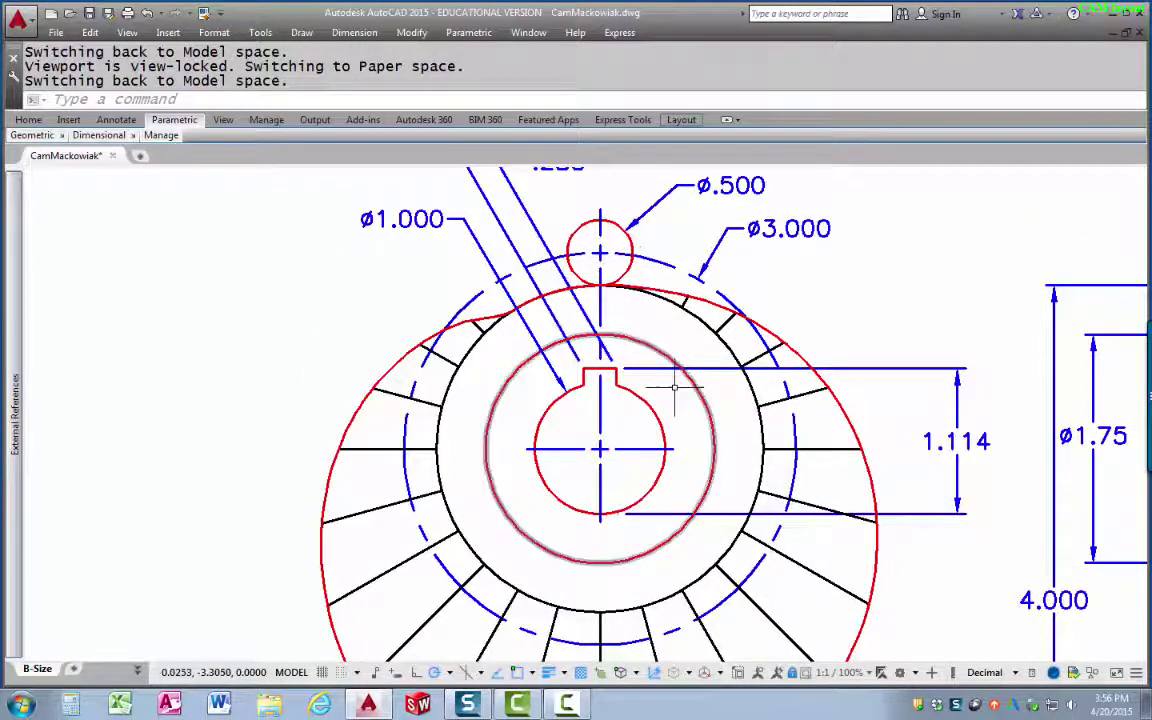
{"action": "middle_click_drag", "start_coordinate": [719, 516], "coordinate": [670, 430]}
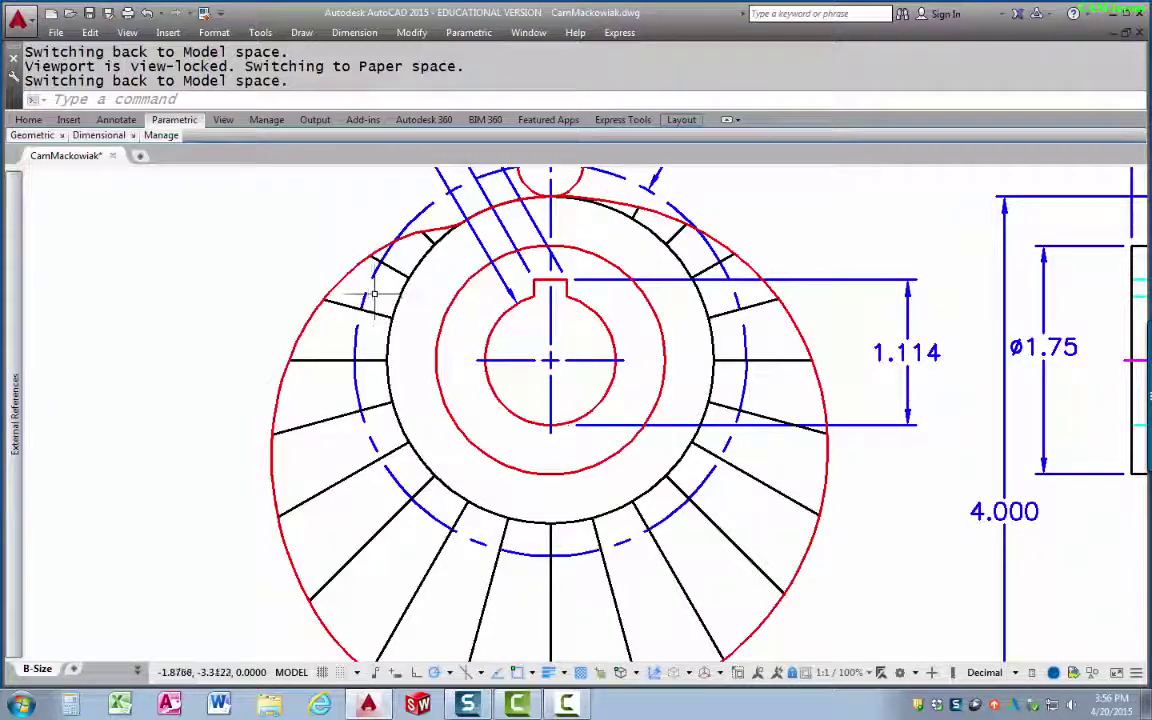
{"action": "scroll", "coordinate": [861, 476], "scroll_direction": "down", "scroll_amount": 2}
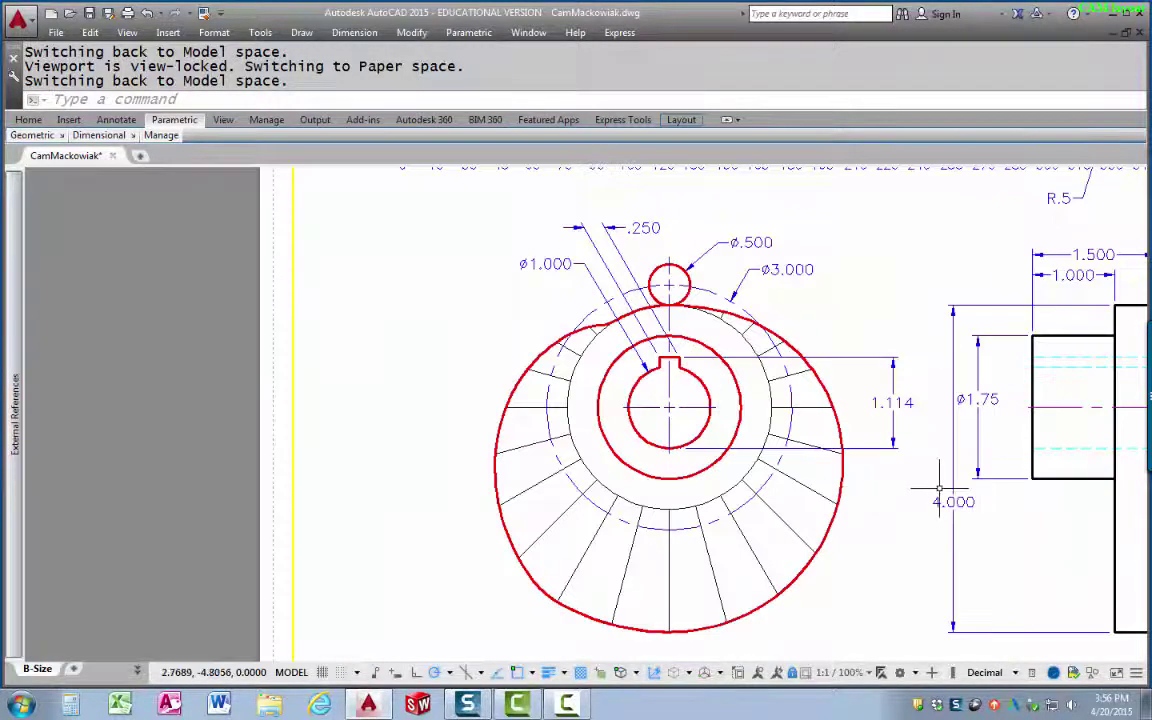
{"action": "scroll", "coordinate": [939, 489], "scroll_direction": "down", "scroll_amount": 5}
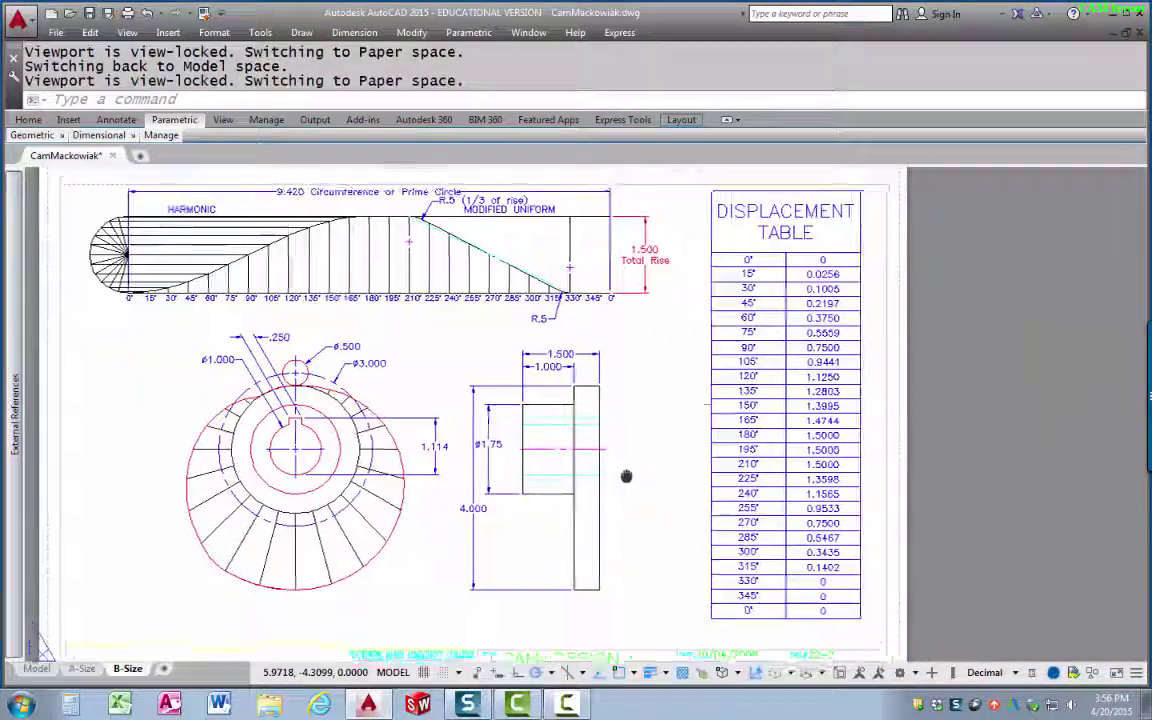
{"action": "middle_click_drag", "start_coordinate": [626, 476], "coordinate": [611, 486]}
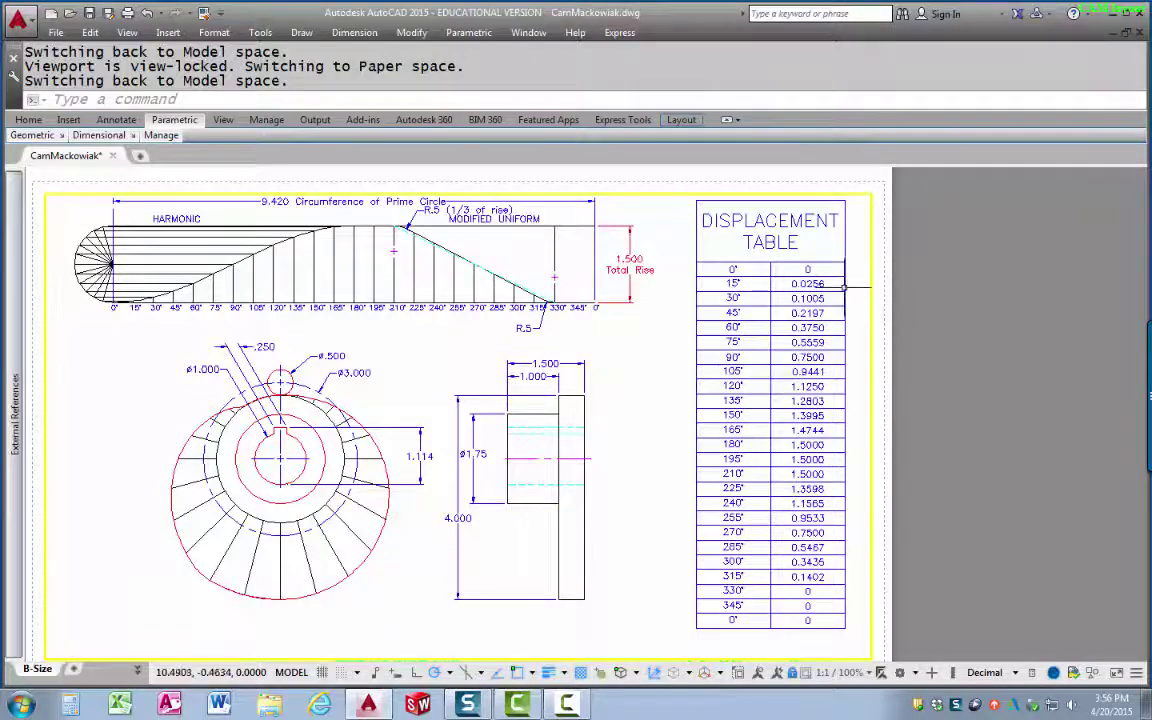
- Examine the displacement table's values from 165° to 255°, covering the dwell and the start of the fall
{"action": "double_click", "coordinate": [822, 562]}
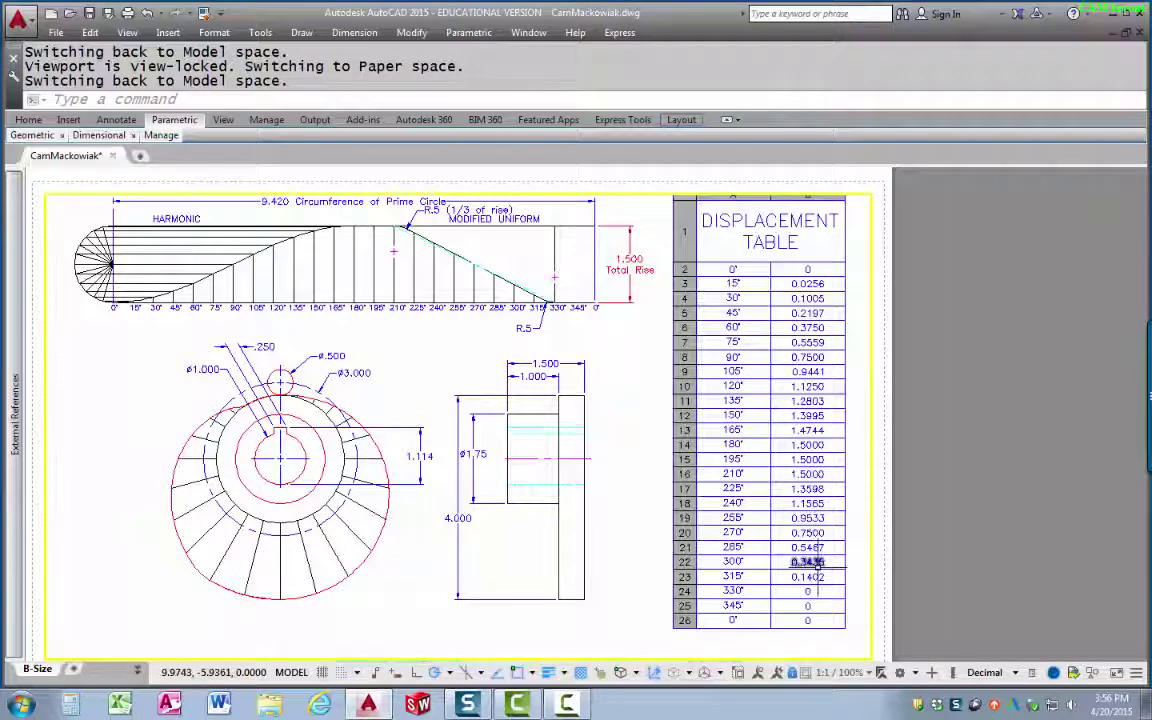
{"action": "scroll", "coordinate": [735, 475], "scroll_direction": "up", "scroll_amount": 6}
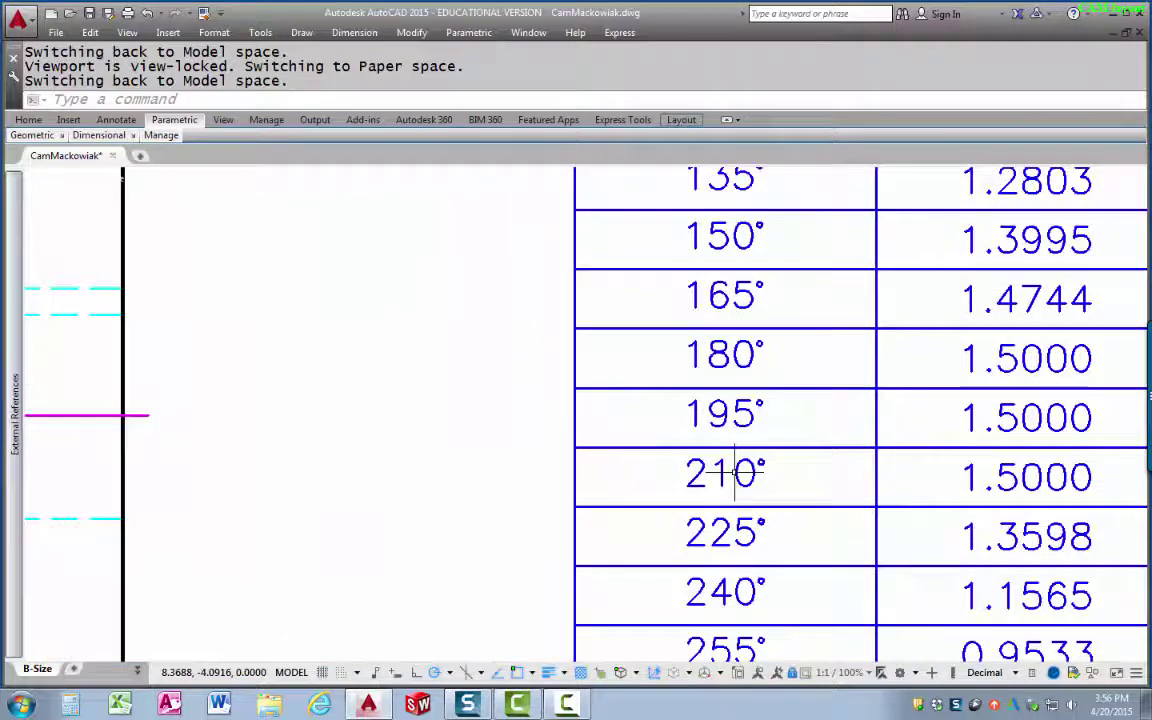
{"action": "left_click", "coordinate": [730, 410]}
{"action": "key", "text": "Escape"}
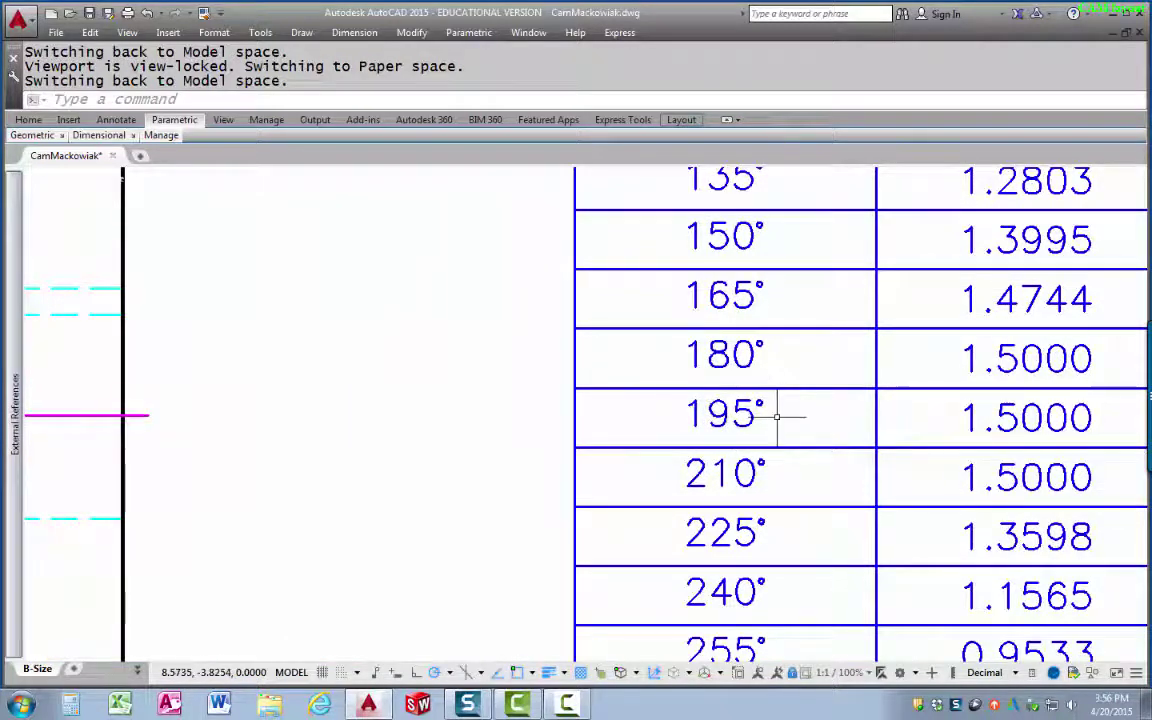
{"action": "scroll", "coordinate": [720, 375], "scroll_direction": "up", "scroll_amount": 5}
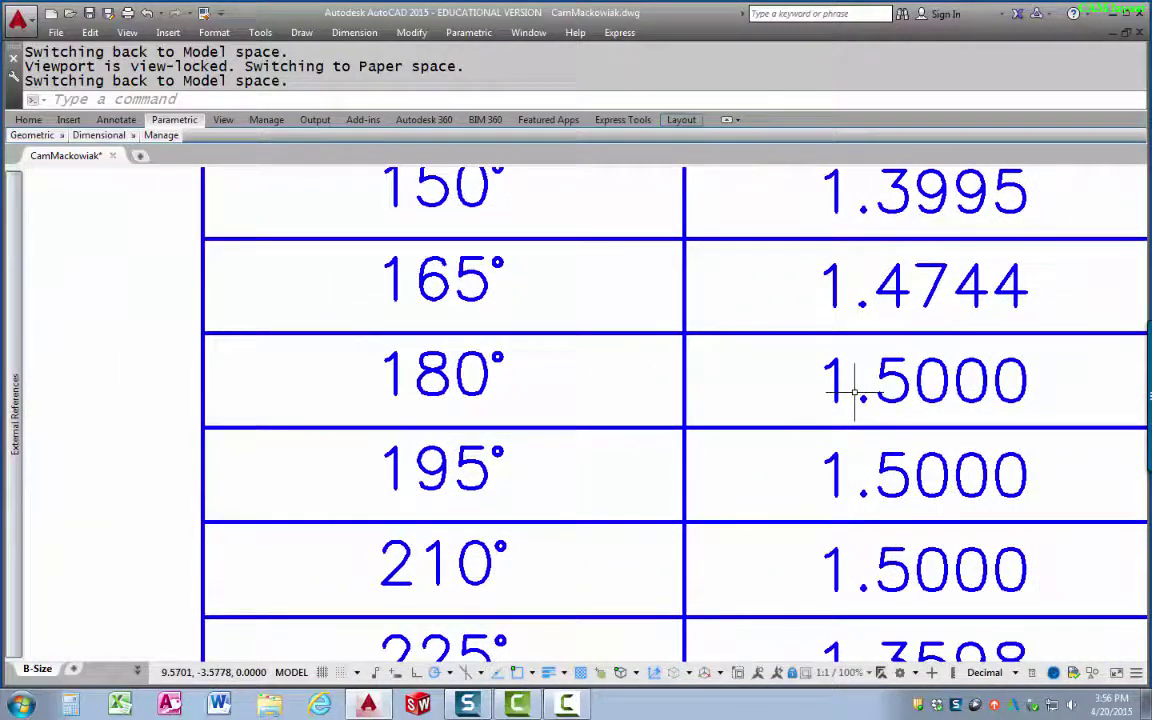
{"action": "middle_click_drag", "start_coordinate": [542, 473], "coordinate": [532, 411]}
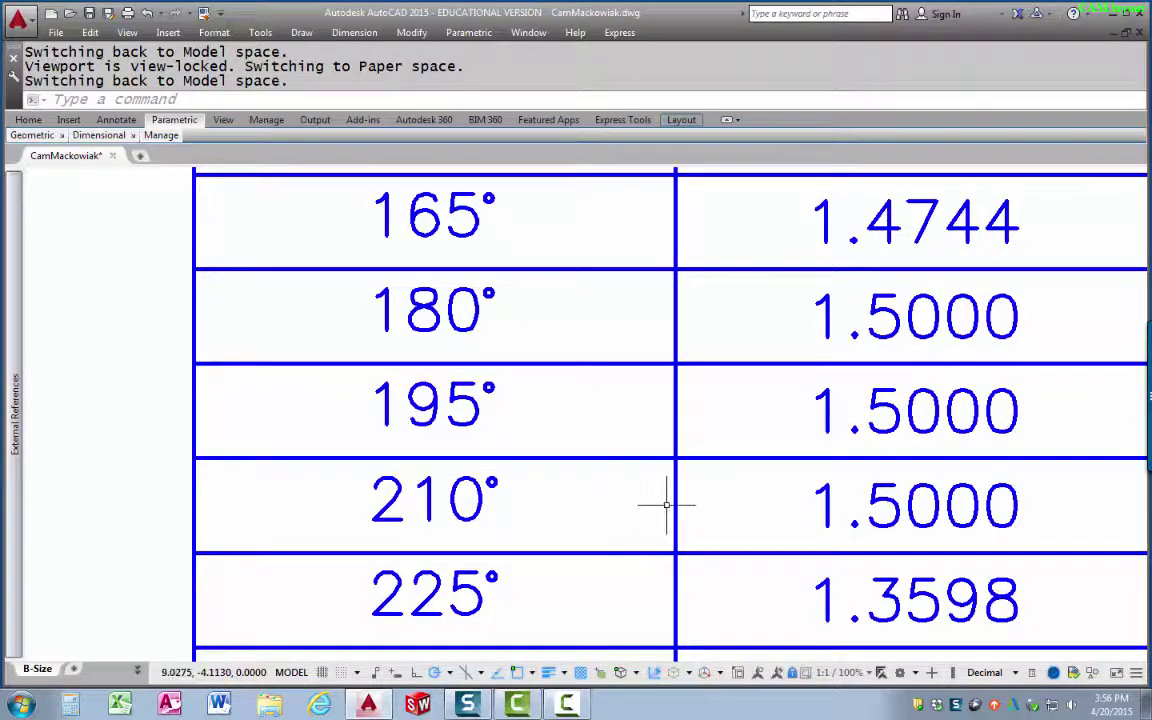
{"action": "left_click", "coordinate": [758, 535]}
{"action": "middle_click_drag", "start_coordinate": [674, 596], "coordinate": [689, 429]}
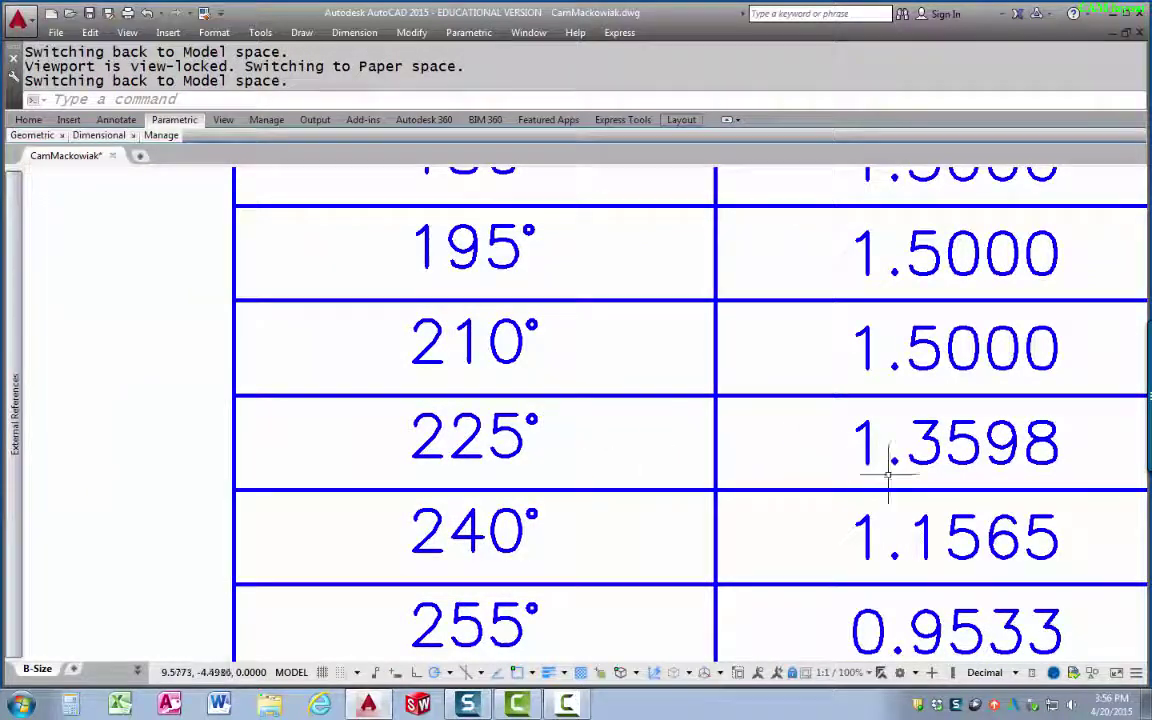
{"action": "left_click", "coordinate": [1016, 455]}
{"action": "key", "text": "Escape"}
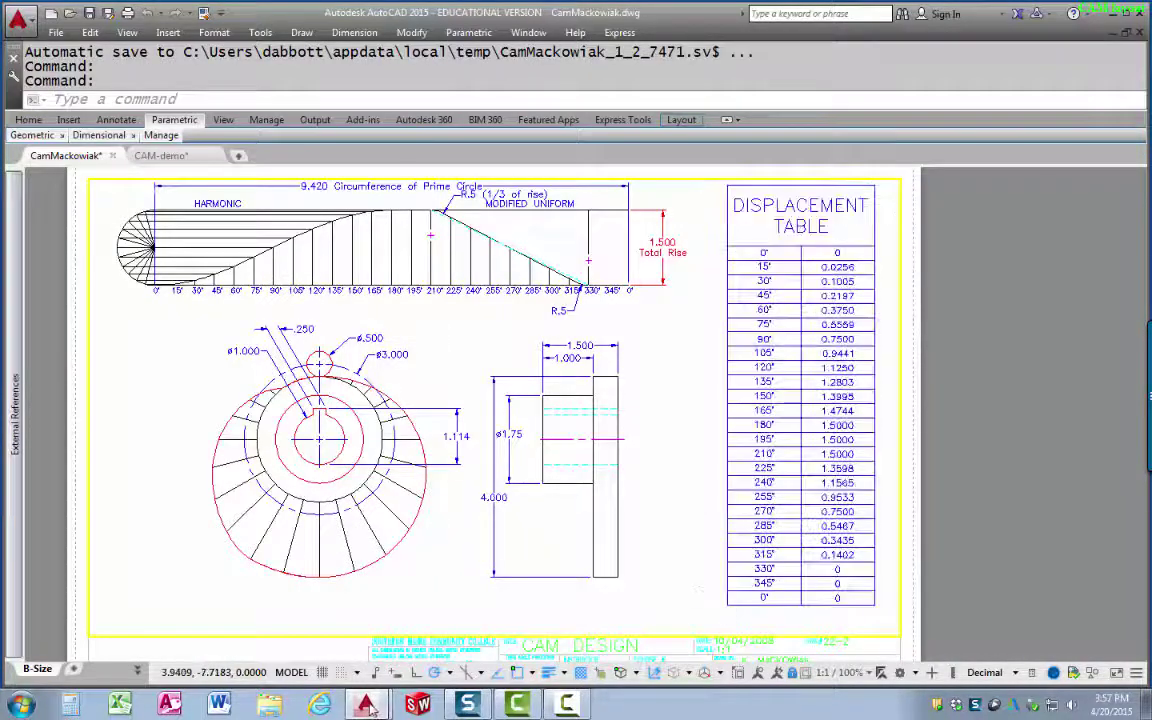
- Switch to the CAM-demo drawing and show the cam with its motion specification notes
{"action": "left_click", "coordinate": [367, 705]}
{"action": "left_click", "coordinate": [404, 666]}
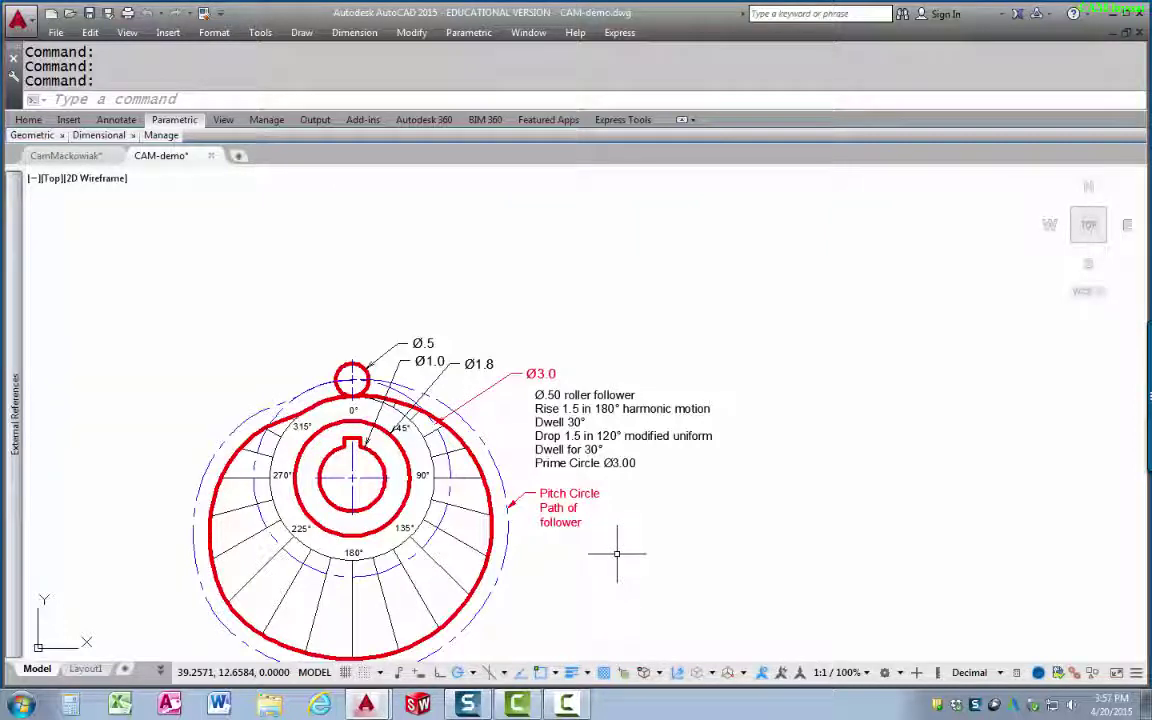
{"action": "middle_click_drag", "start_coordinate": [812, 508], "coordinate": [813, 498]}
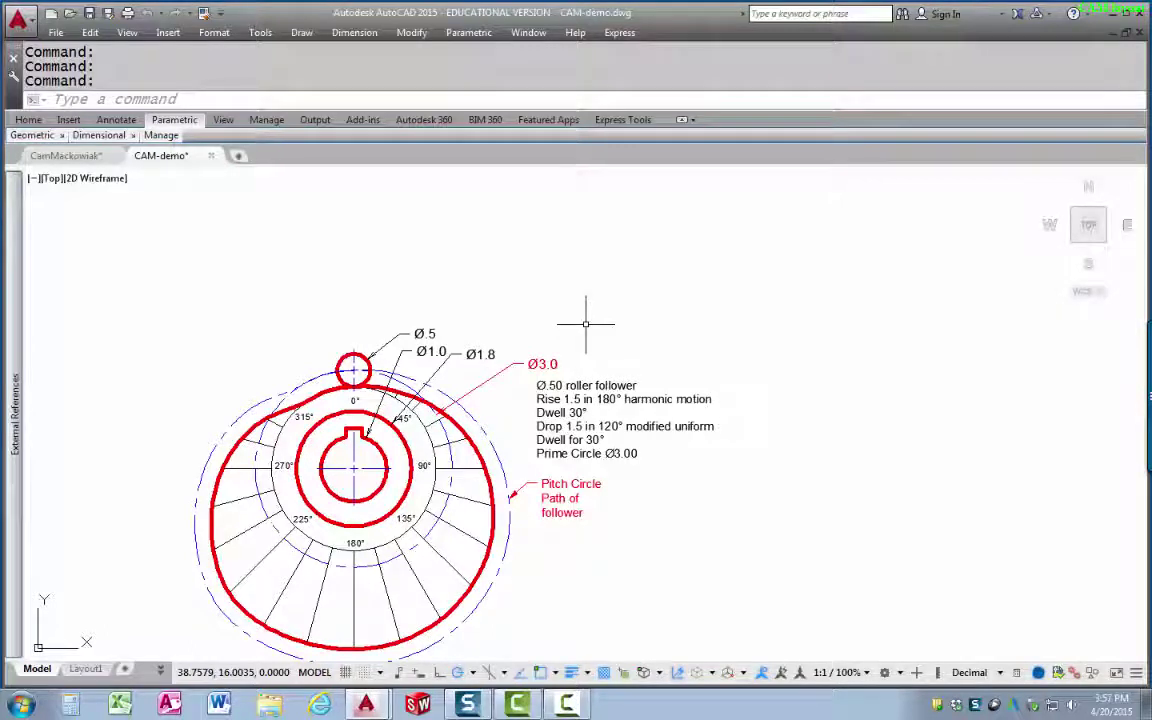
- Draw a horizontal line about 2 units long above the cam
{"action": "type", "text": "L"}
{"action": "key", "text": "Return"}
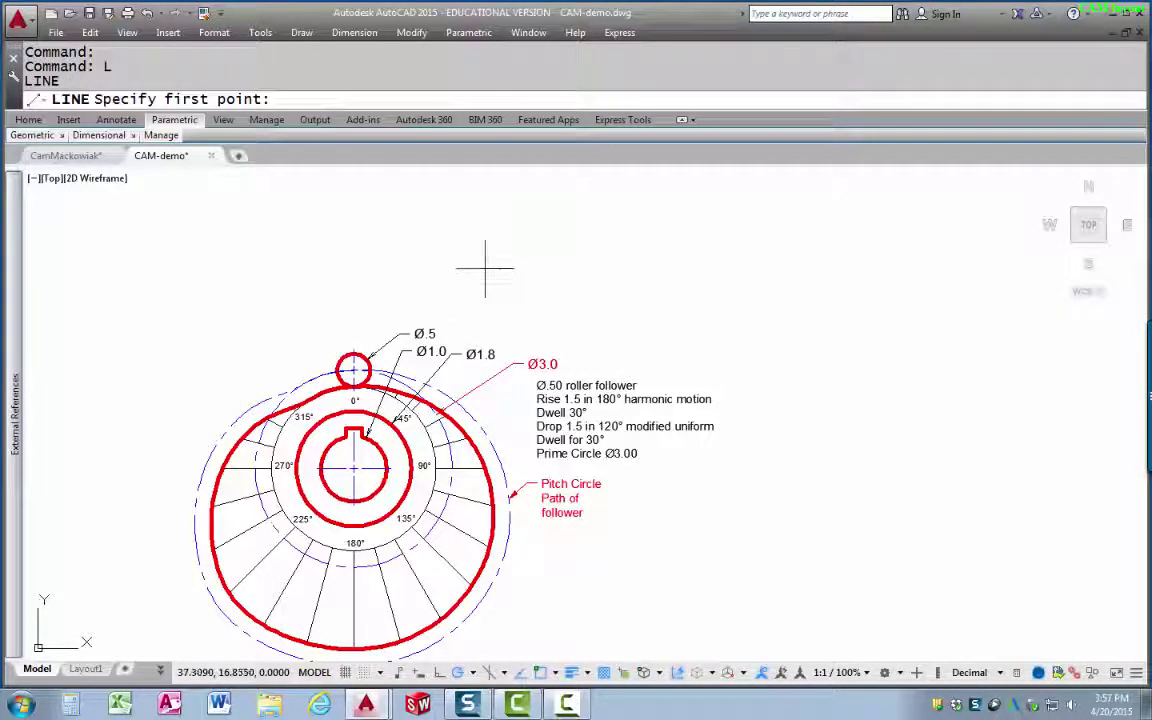
{"action": "left_click", "coordinate": [307, 281]}
{"action": "left_click", "coordinate": [437, 267]}
{"action": "key", "text": "Escape"}
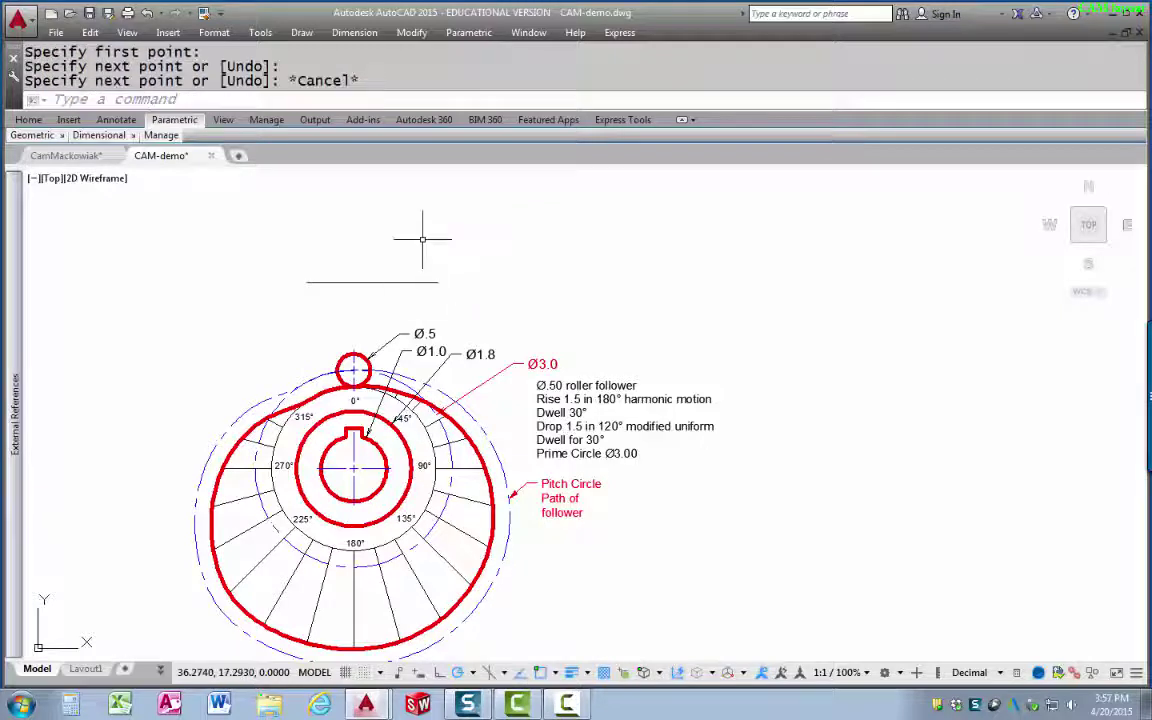
- Place a linear dimensional constraint between the endpoints of the horizontal line, with its dimension line above
{"action": "left_click", "coordinate": [177, 124]}
{"action": "left_click", "coordinate": [237, 150]}
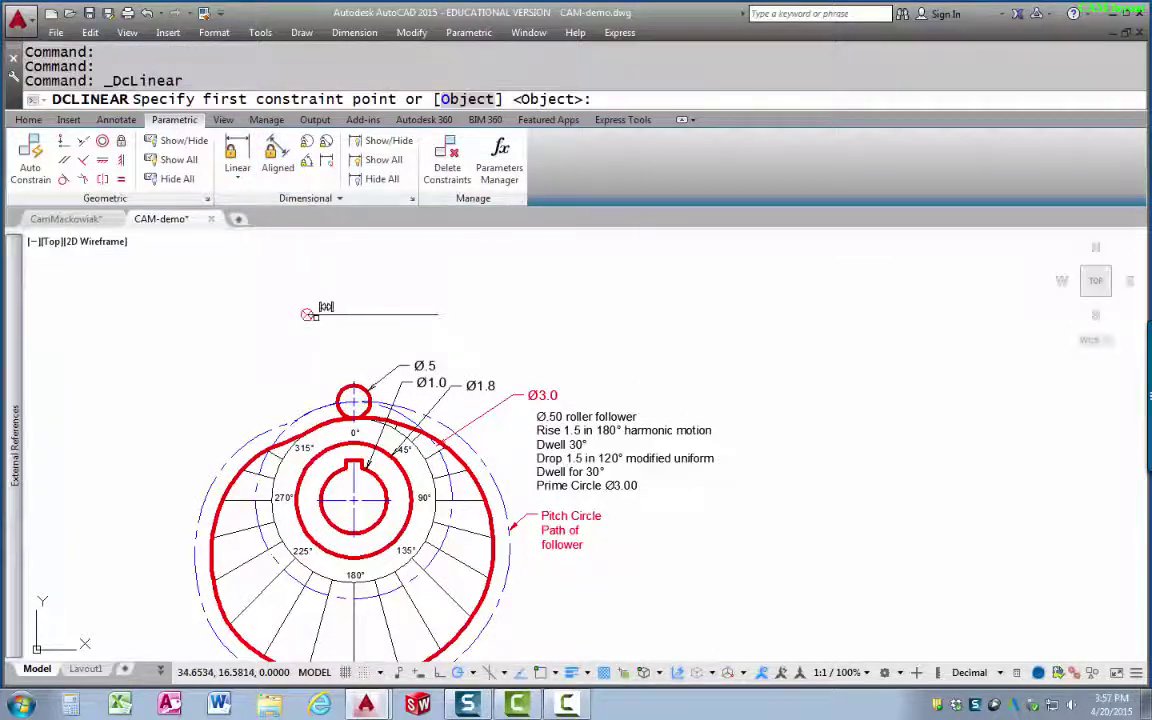
{"action": "left_click", "coordinate": [308, 314]}
{"action": "left_click", "coordinate": [433, 306]}
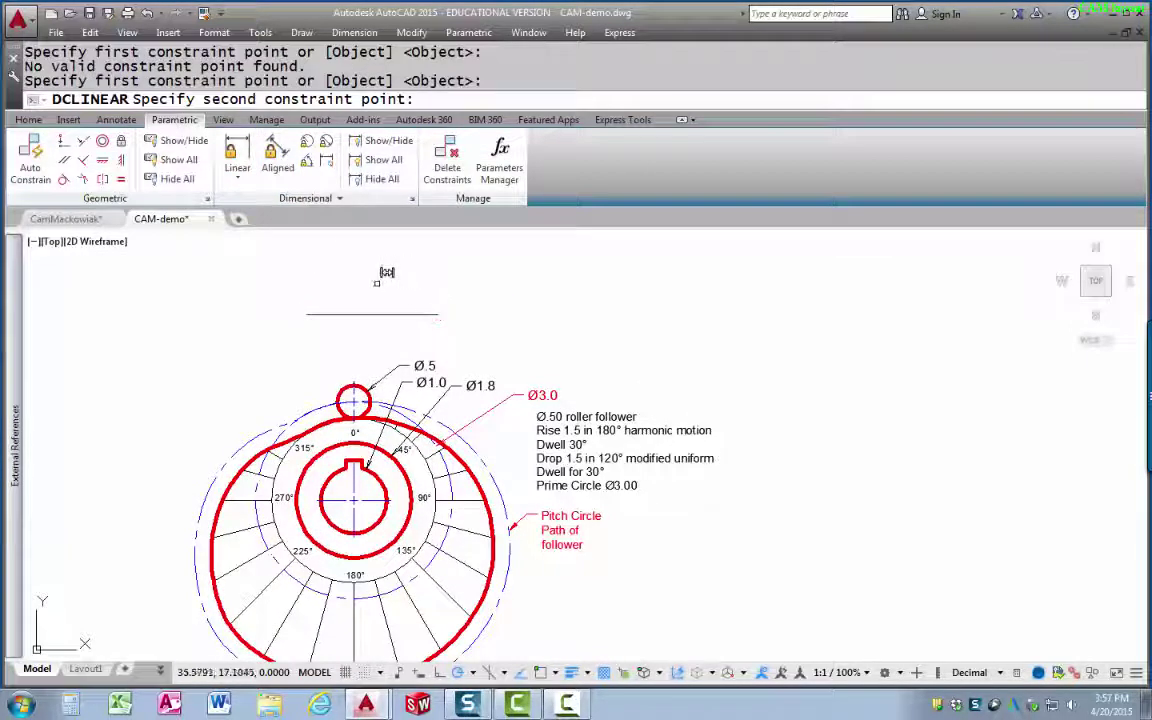
{"action": "left_click", "coordinate": [308, 312]}
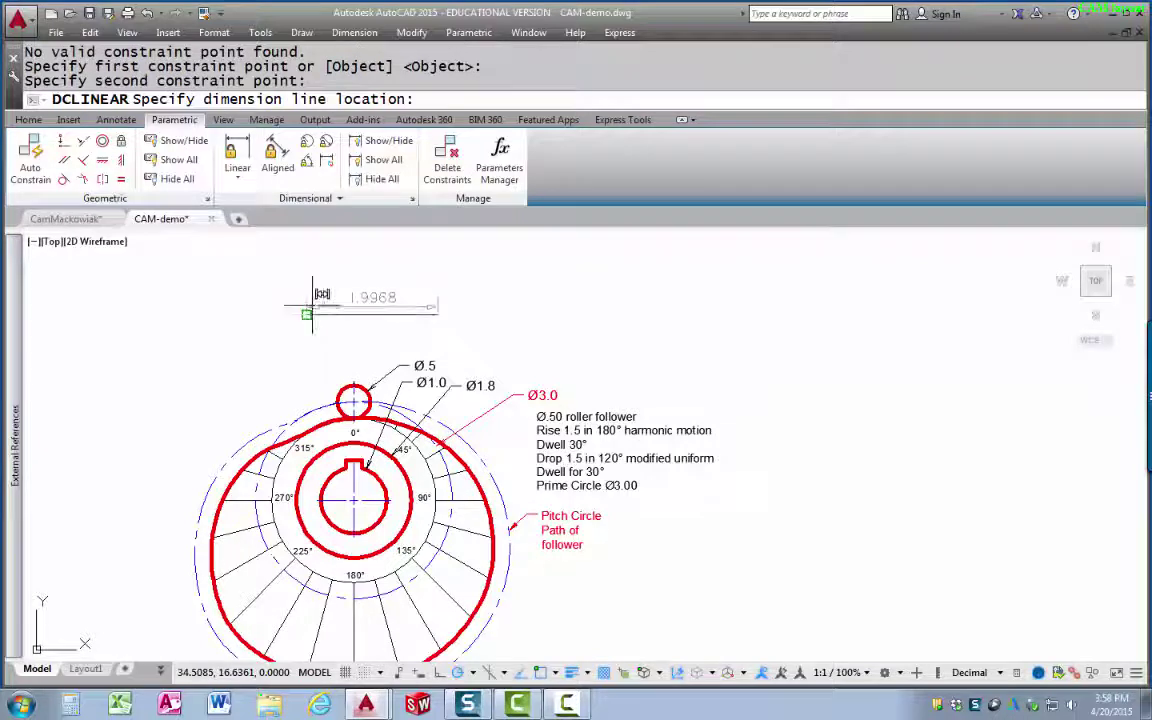
{"action": "left_click", "coordinate": [372, 288]}
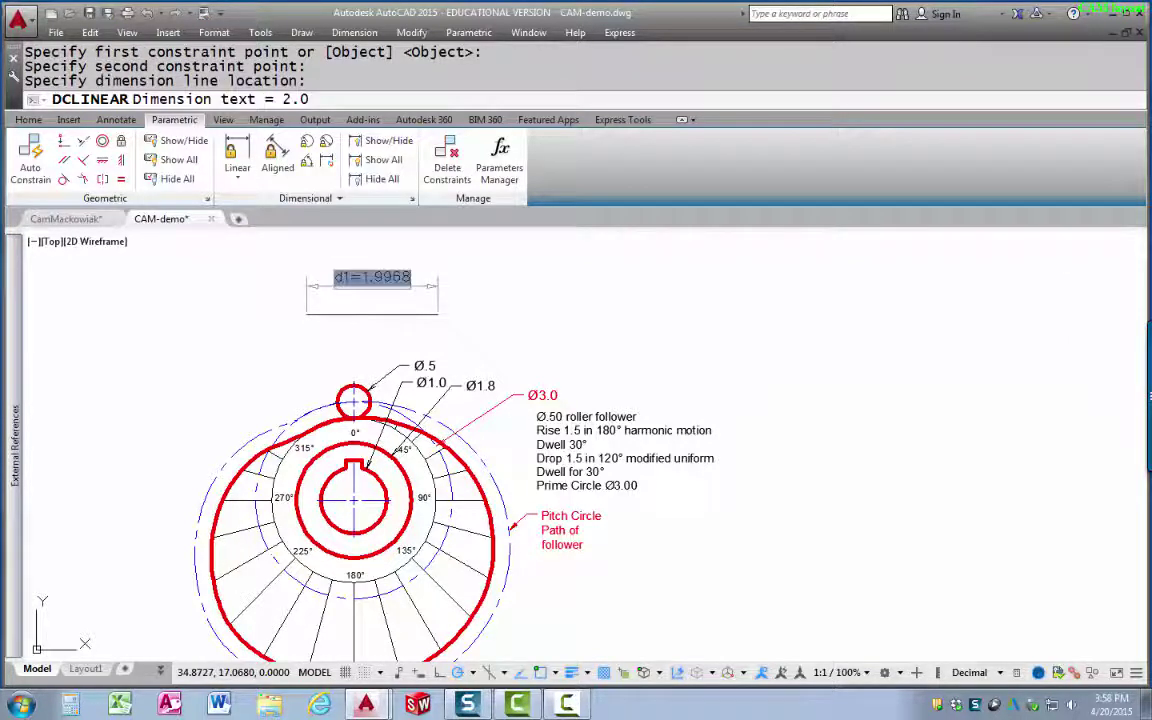
- Set the line's dimensional constraint to the expression pi*3 for the prime circle's circumference
{"action": "key", "text": "End"}
{"action": "key", "text": "BackSpace"}
{"action": "key", "text": "BackSpace"}
{"action": "key", "text": "BackSpace"}
{"action": "key", "text": "BackSpace"}
{"action": "key", "text": "BackSpace"}
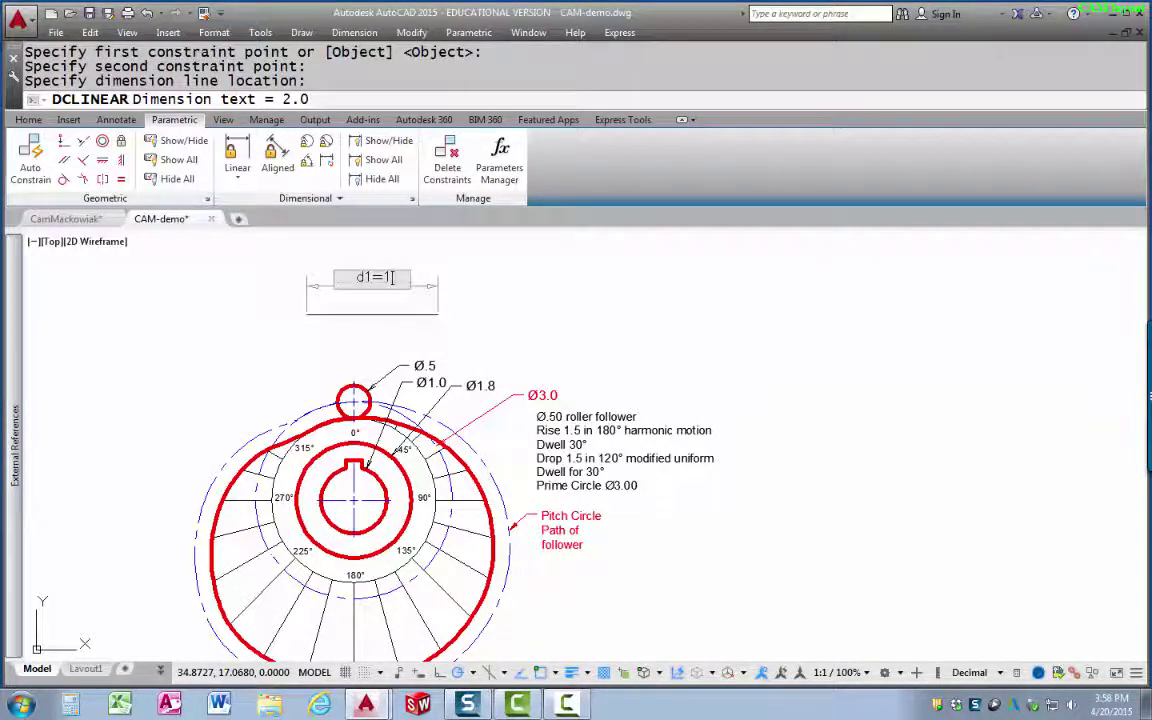
{"action": "type", "text": "pu"}
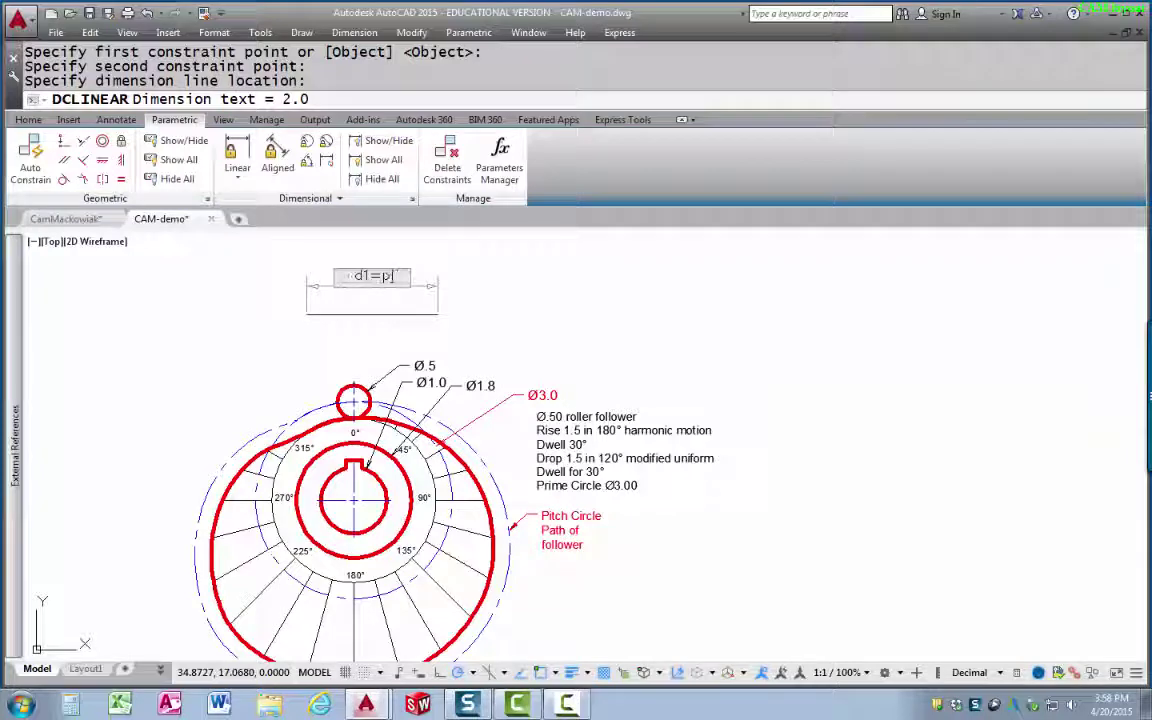
{"action": "type", "text": "*3"}
{"action": "key", "text": "Return"}
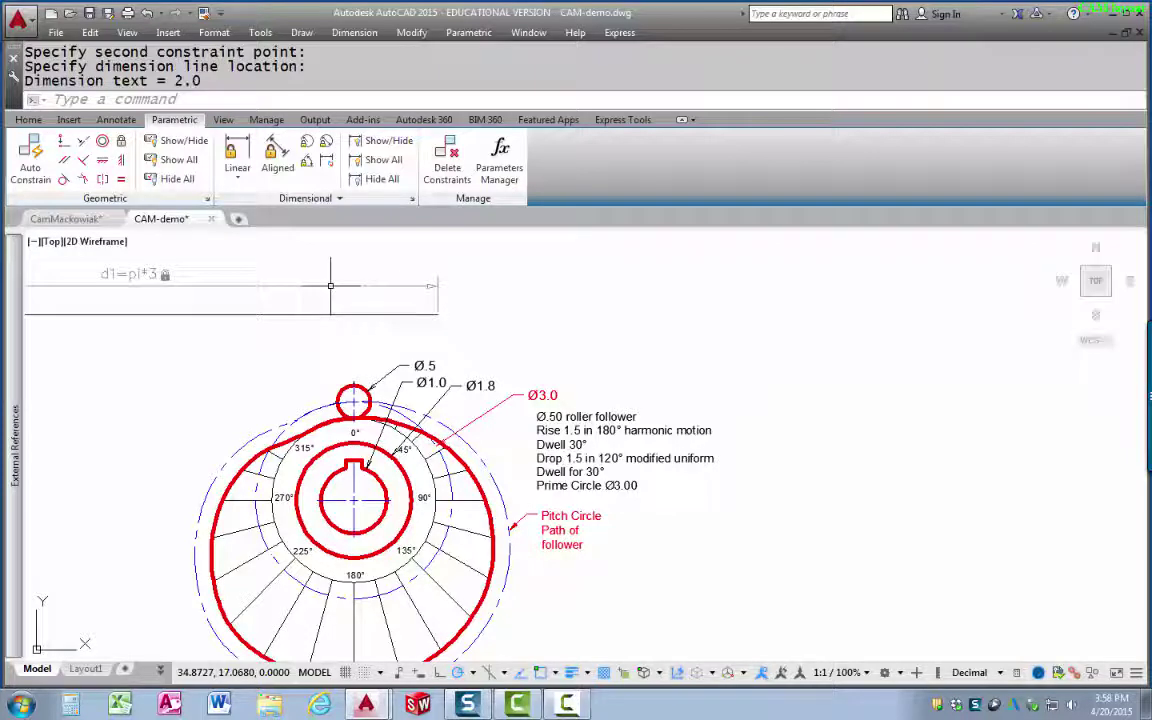
{"action": "key", "text": "Escape"}
- Delete the linear dimensional constraint from the line above the cam
{"action": "scroll", "coordinate": [320, 295], "scroll_direction": "down", "scroll_amount": 3}
{"action": "middle_click_drag", "start_coordinate": [303, 308], "coordinate": [506, 330]}
{"action": "left_click", "coordinate": [506, 330]}
{"action": "left_click", "coordinate": [444, 295]}
{"action": "key", "text": "Return"}
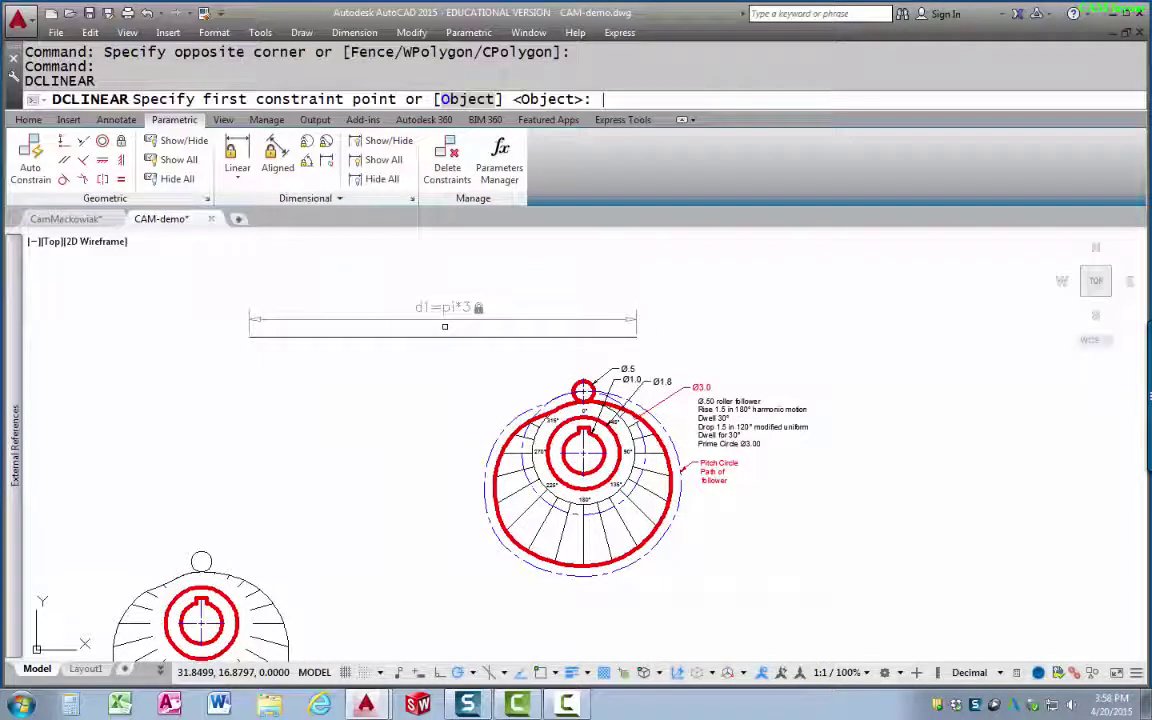
{"action": "key", "text": "Escape"}
{"action": "left_click", "coordinate": [514, 285]}
{"action": "left_click", "coordinate": [442, 321]}
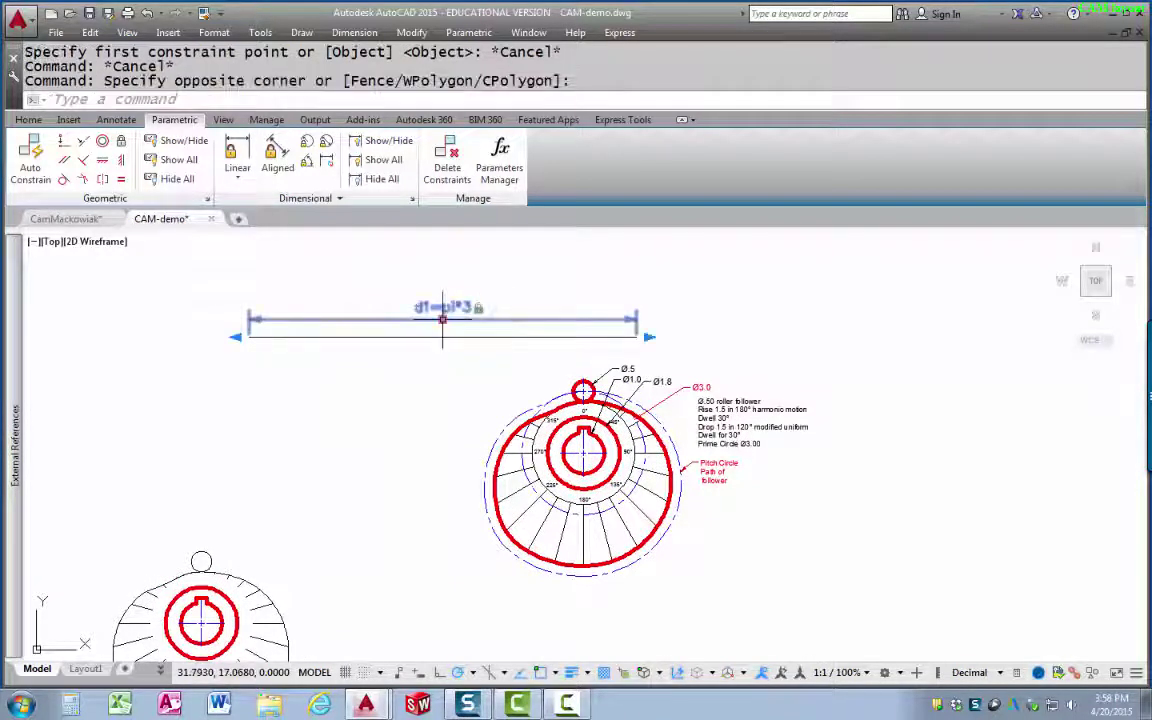
{"action": "key", "text": "Delete"}
- Move the horizontal line to the right so it spans above the cam and its motion notes
{"action": "type", "text": "m"}
{"action": "key", "text": "Return"}
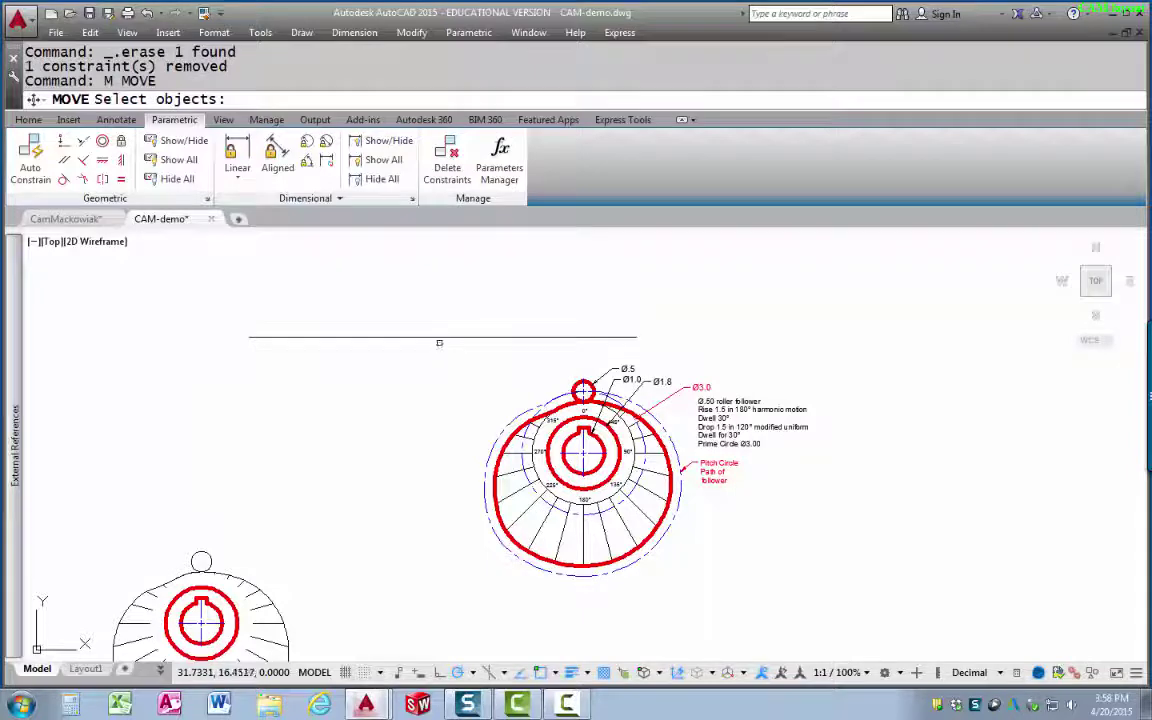
{"action": "left_click", "coordinate": [432, 337]}
{"action": "key", "text": "Return"}
{"action": "left_click", "coordinate": [375, 370]}
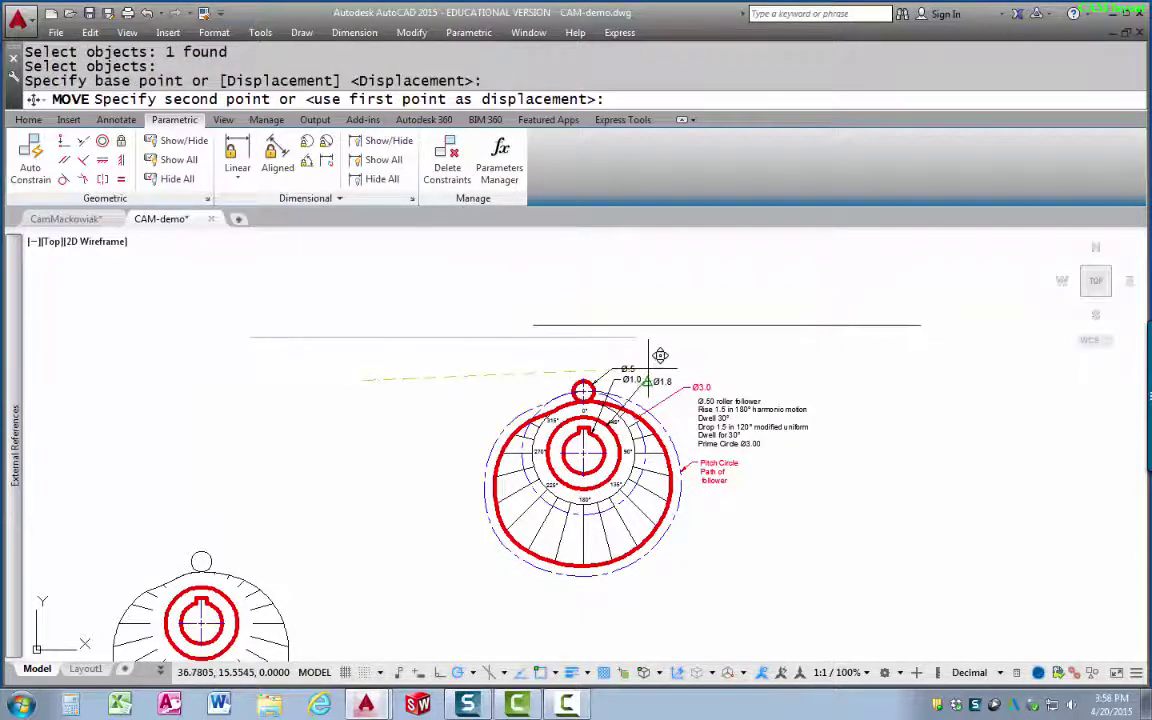
{"action": "left_click", "coordinate": [660, 353]}
{"action": "middle_click_drag", "start_coordinate": [608, 319], "coordinate": [380, 339]}
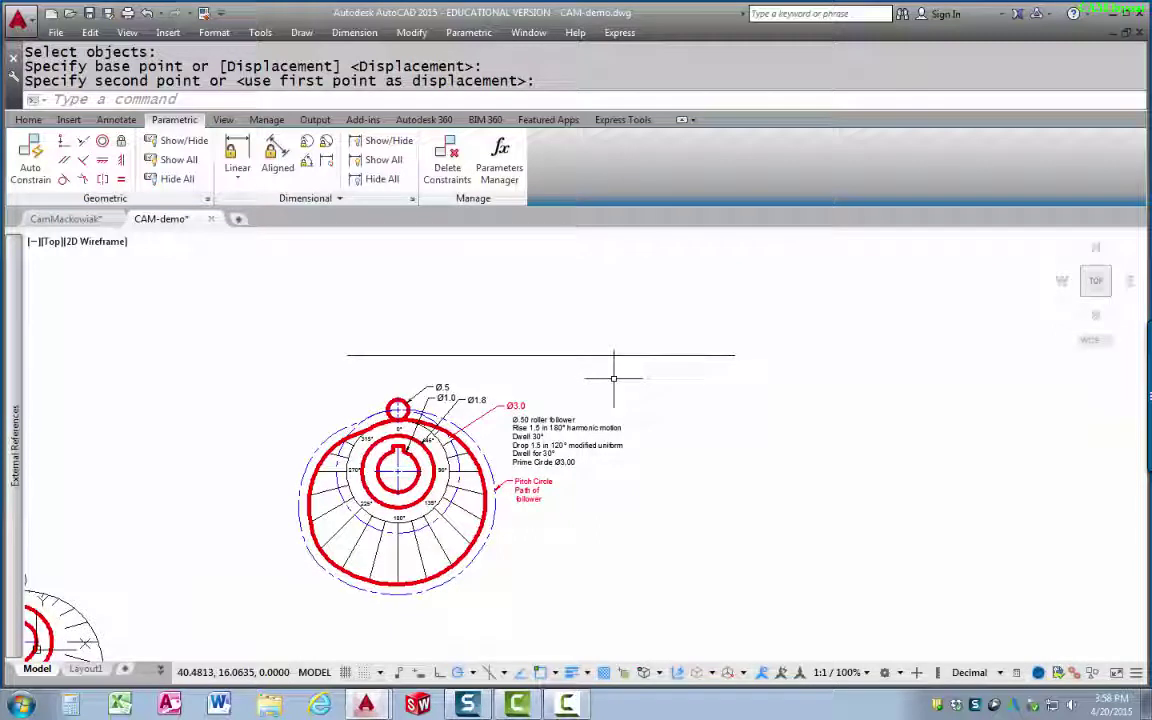
- Divide the horizontal line above the cam into 24 equal segments
{"action": "type", "text": "div"}
{"action": "key", "text": "Return"}
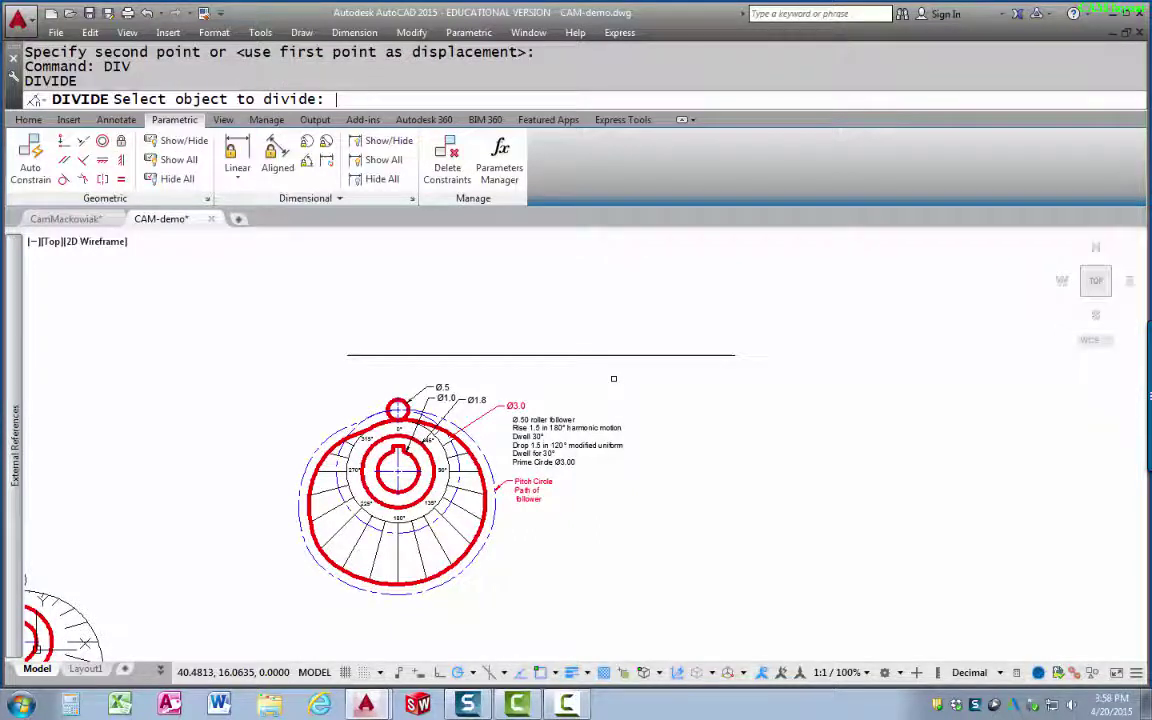
{"action": "left_click", "coordinate": [383, 354]}
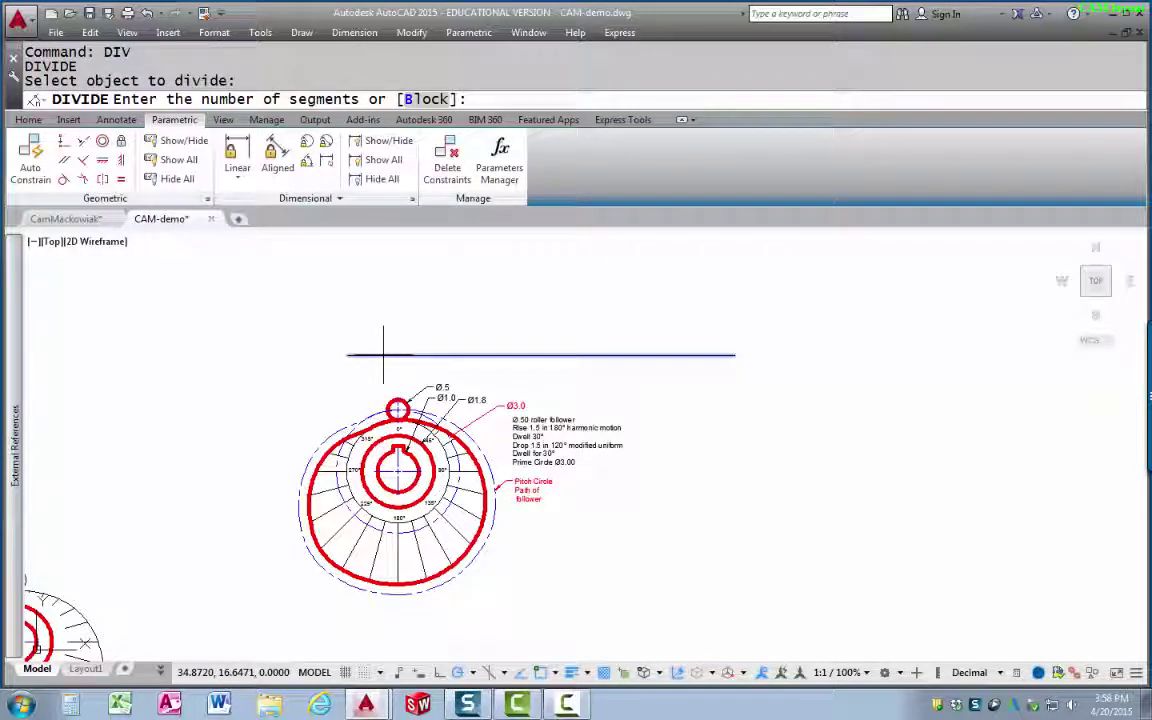
{"action": "type", "text": "24"}
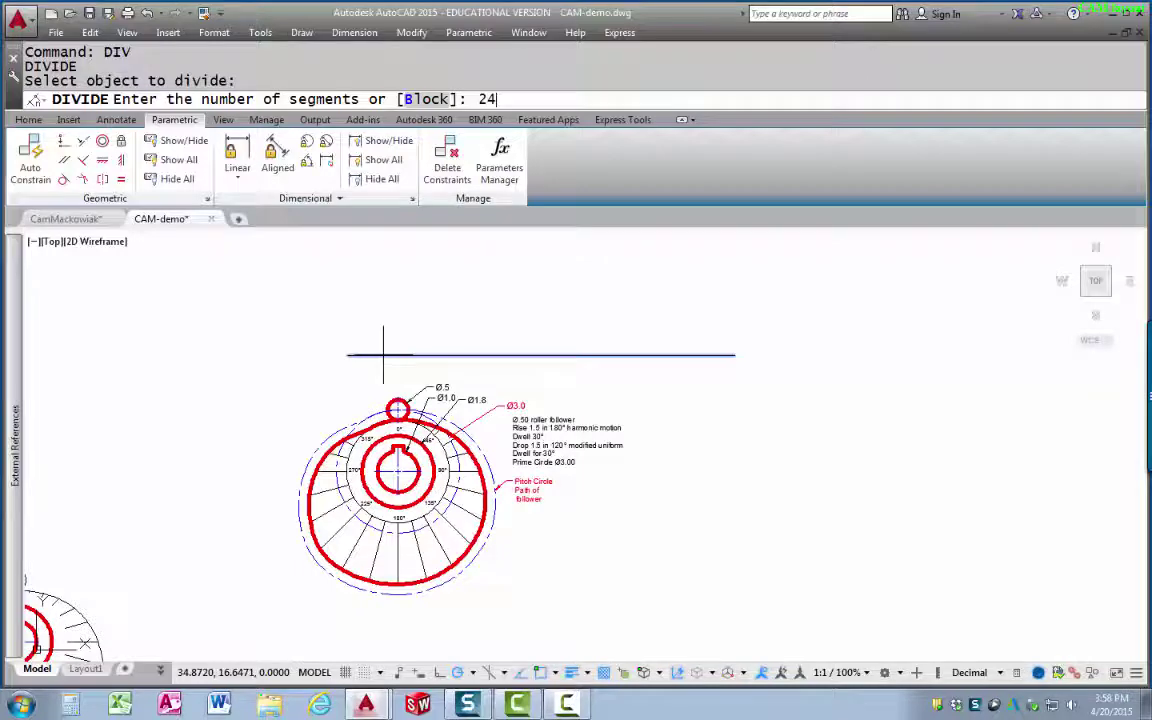
{"action": "key", "text": "Return"}
- Draw a two-point circle with a 1.5 diameter, rising vertically from the 0° end of the divided line
{"action": "scroll", "coordinate": [375, 358], "scroll_direction": "up", "scroll_amount": 5}
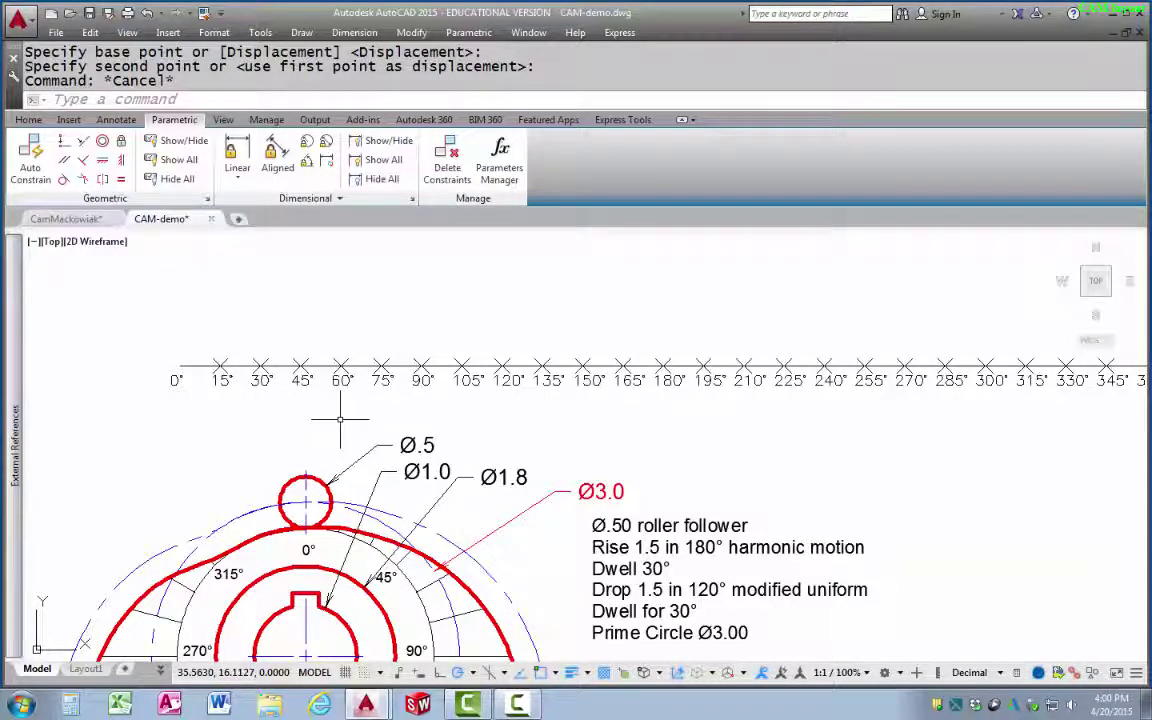
{"action": "type", "text": "c"}
{"action": "key", "text": "Return"}
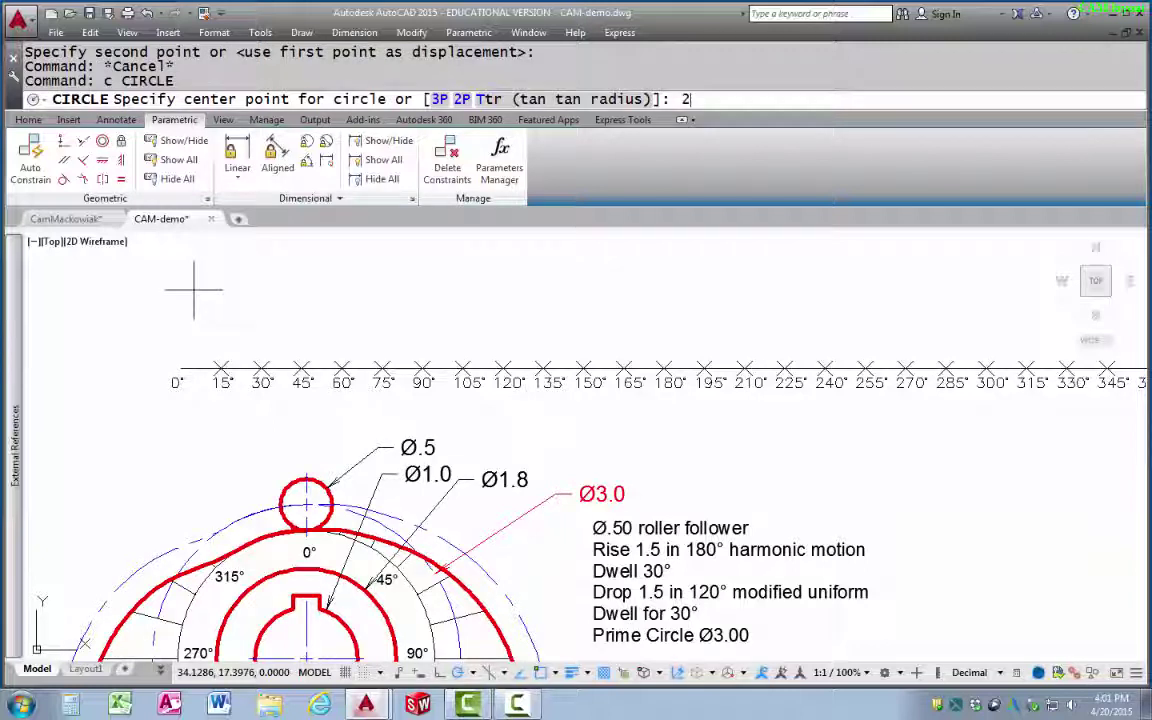
{"action": "type", "text": "2p"}
{"action": "key", "text": "Return"}
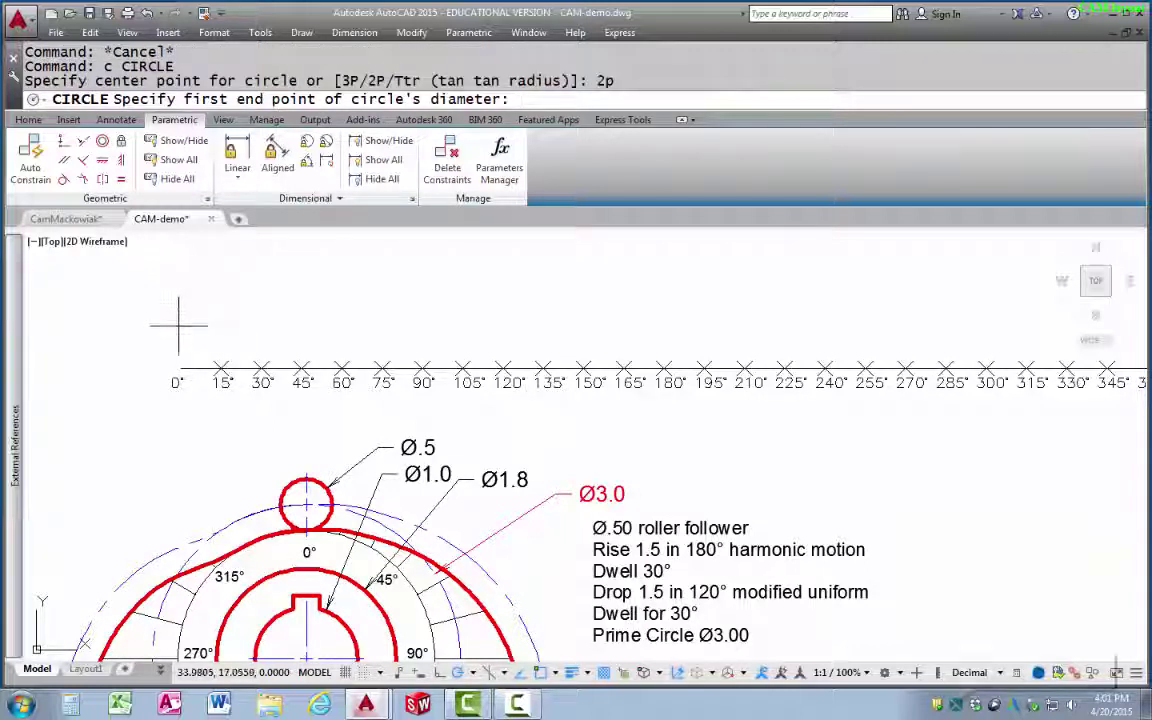
{"action": "left_click", "coordinate": [180, 366]}
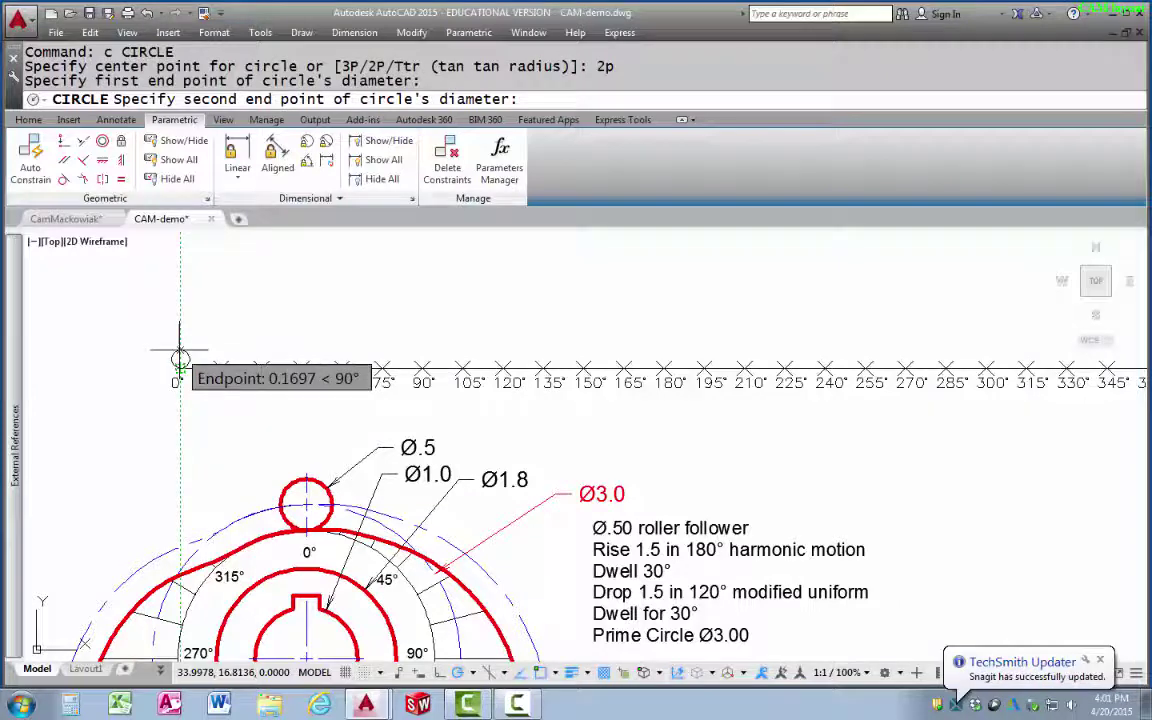
{"action": "type", "text": "1."}
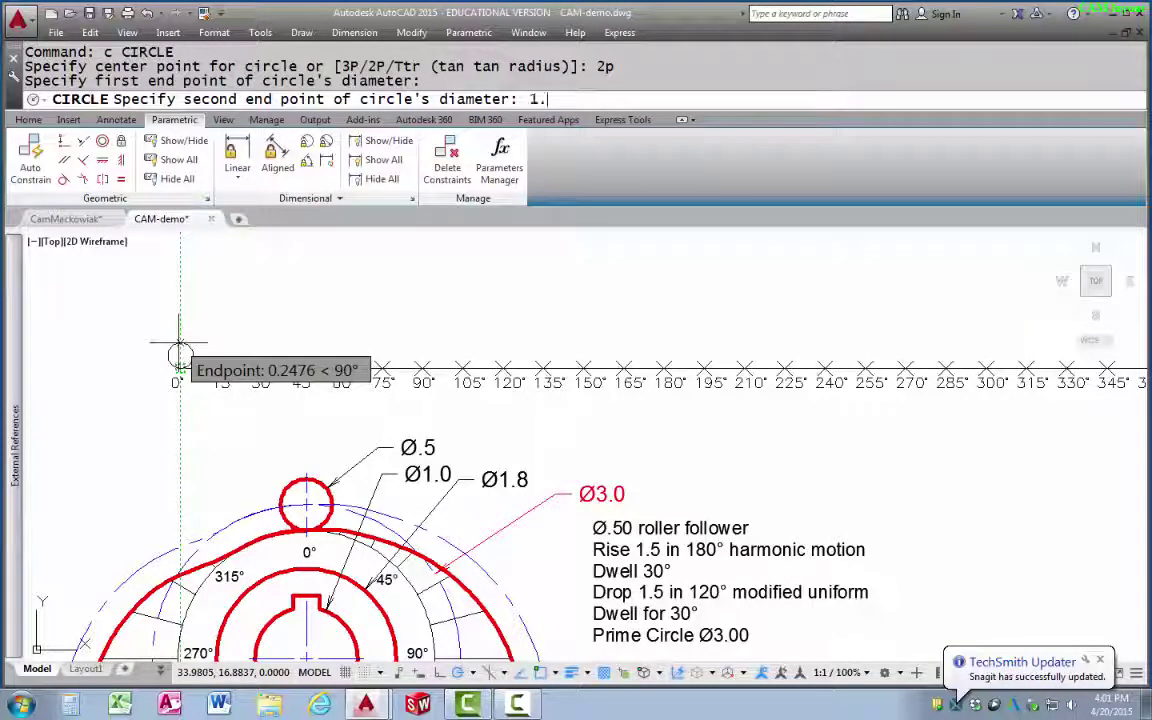
{"action": "type", "text": "5"}
{"action": "key", "text": "Return"}
{"action": "middle_click_drag", "start_coordinate": [353, 361], "coordinate": [353, 391]}
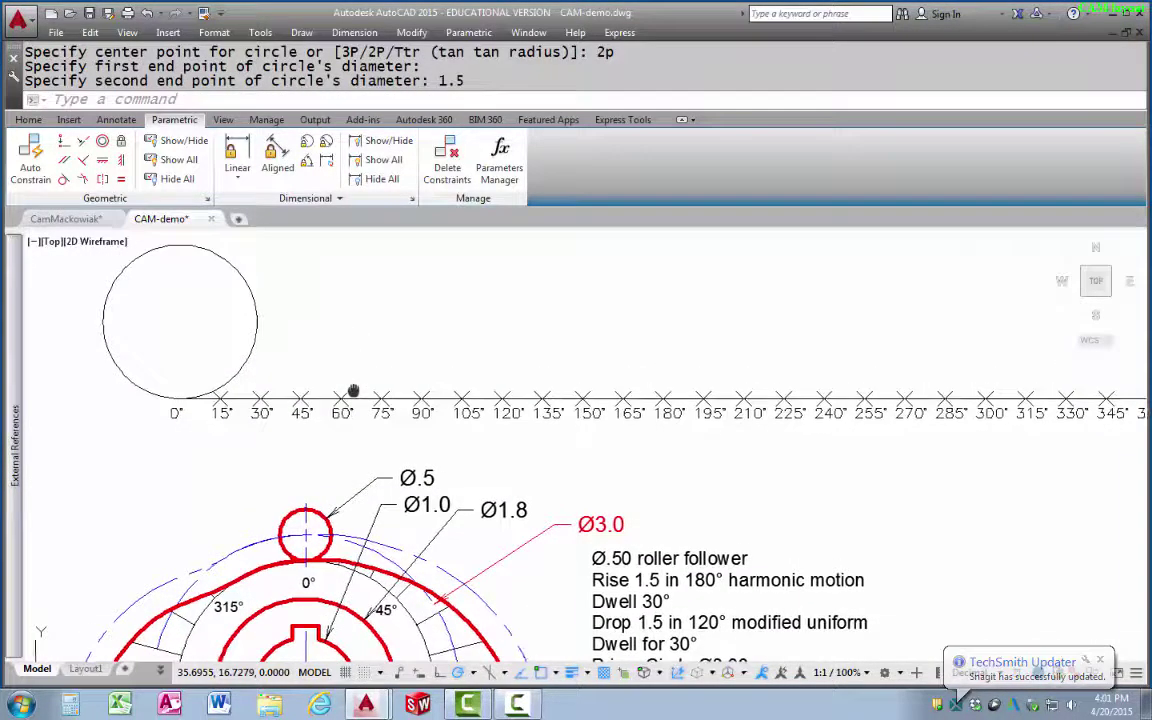
{"action": "key", "text": "Escape"}
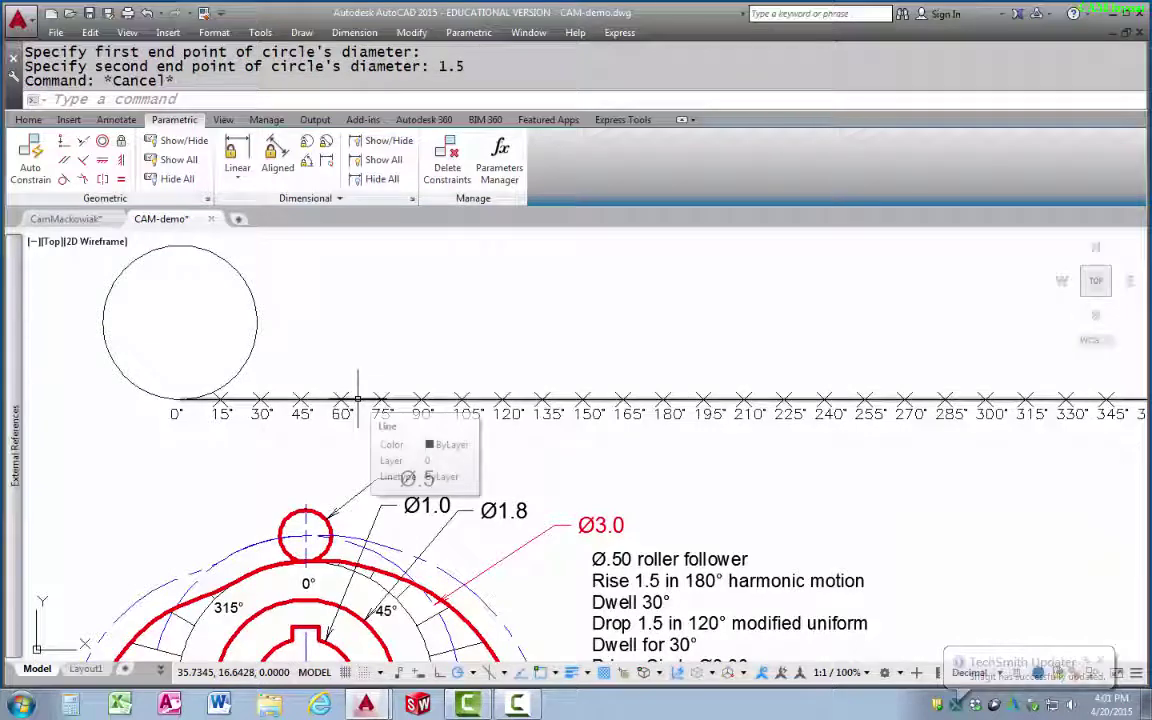
- Draw a vertical line from the 1.5 circle's center up to its top quadrant
{"action": "middle_click_drag", "start_coordinate": [358, 335], "coordinate": [411, 368]}
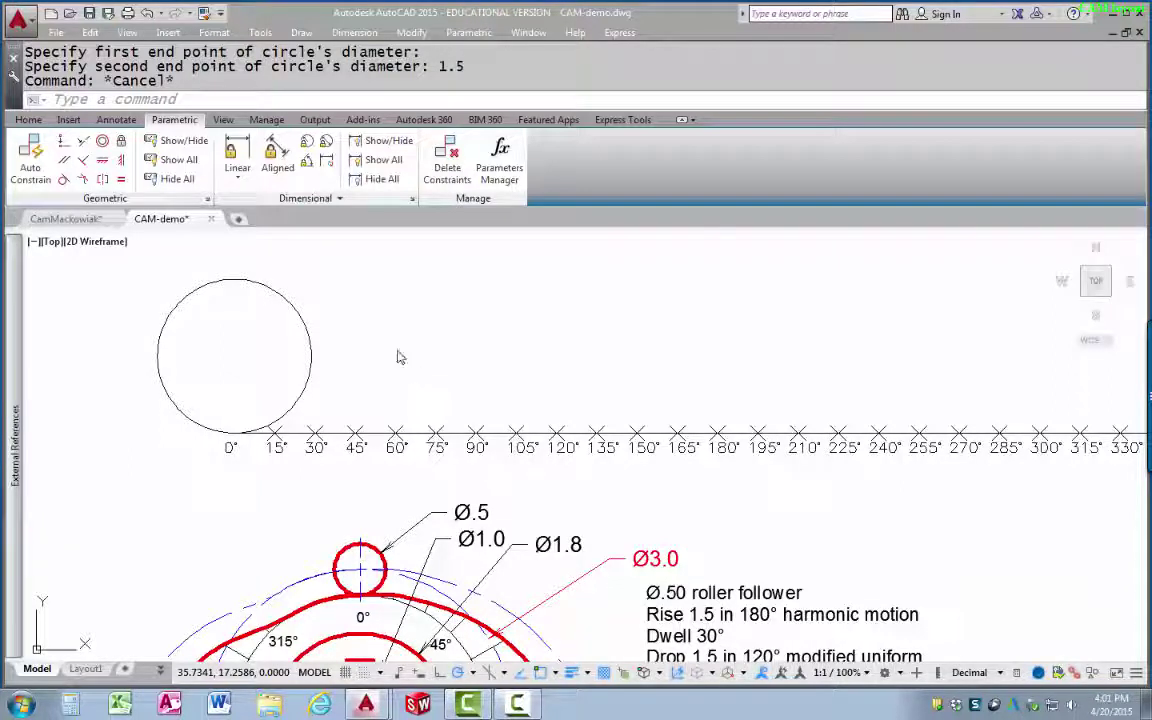
{"action": "type", "text": "l"}
{"action": "key", "text": "Return"}
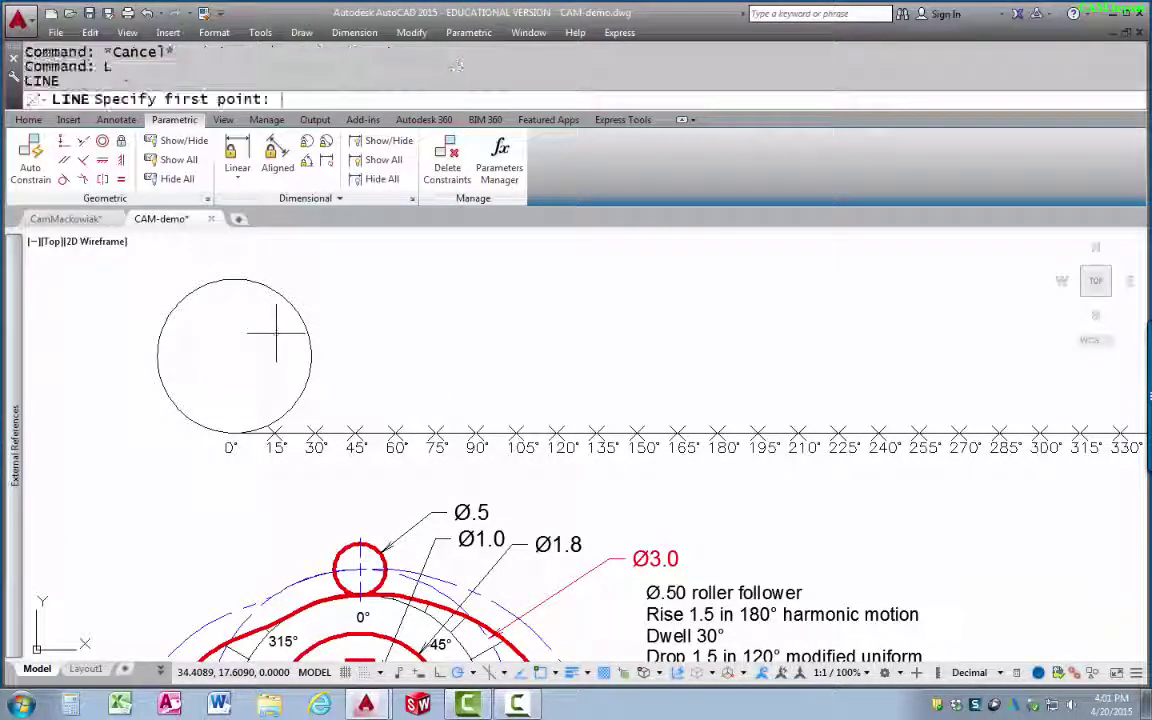
{"action": "left_click", "coordinate": [234, 355]}
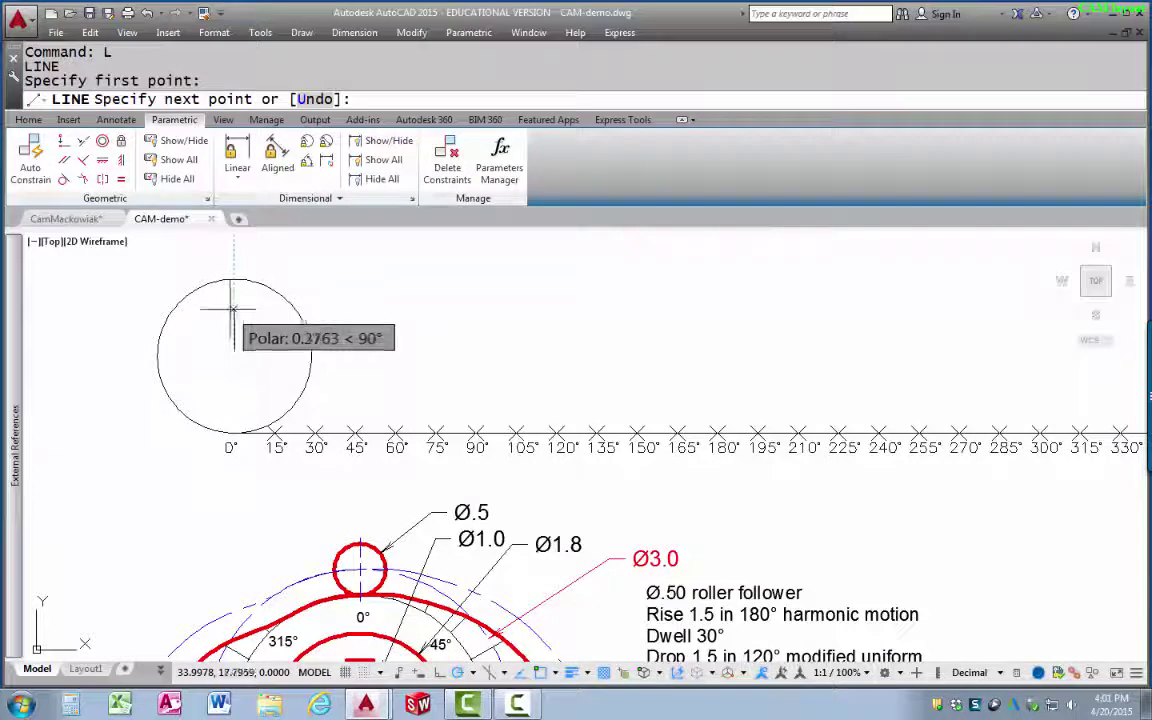
{"action": "left_click", "coordinate": [234, 279]}
{"action": "key", "text": "Return"}
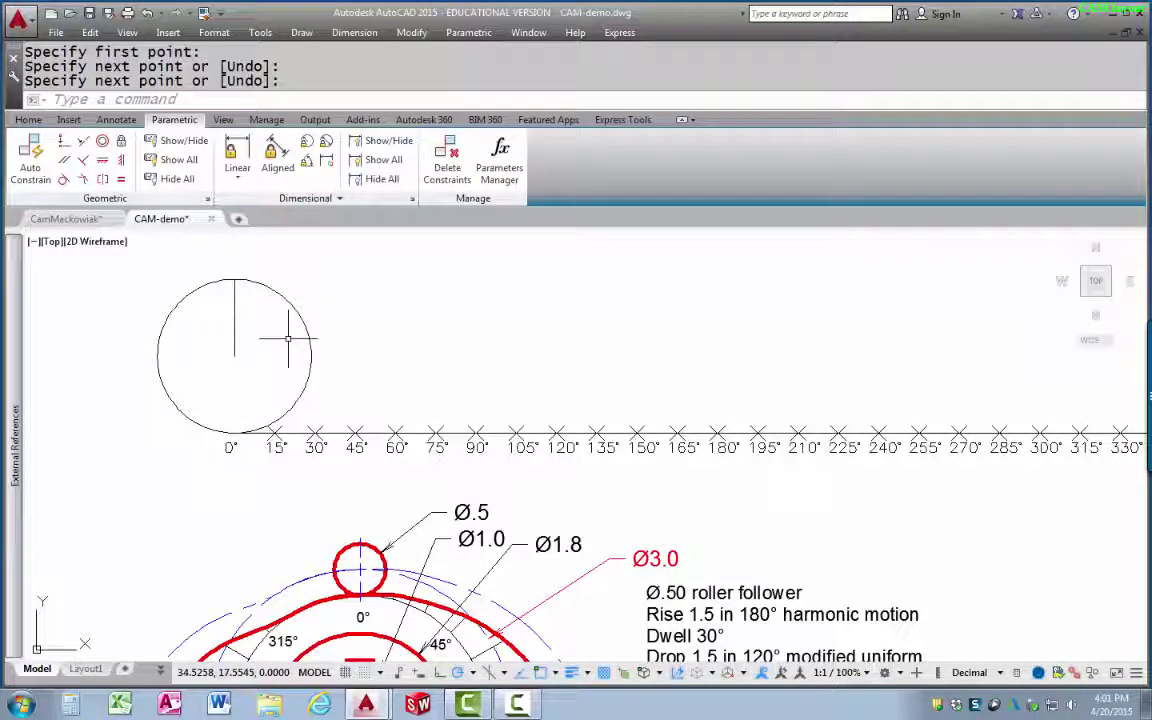
- Polar array the vertical radius line about the circle's center with 13 items over 180°, rotating the copies
{"action": "type", "text": "-ar"}
{"action": "key", "text": "Return"}
{"action": "type", "text": "l"}
{"action": "key", "text": "Return"}
{"action": "key", "text": "Return"}
{"action": "type", "text": "p"}
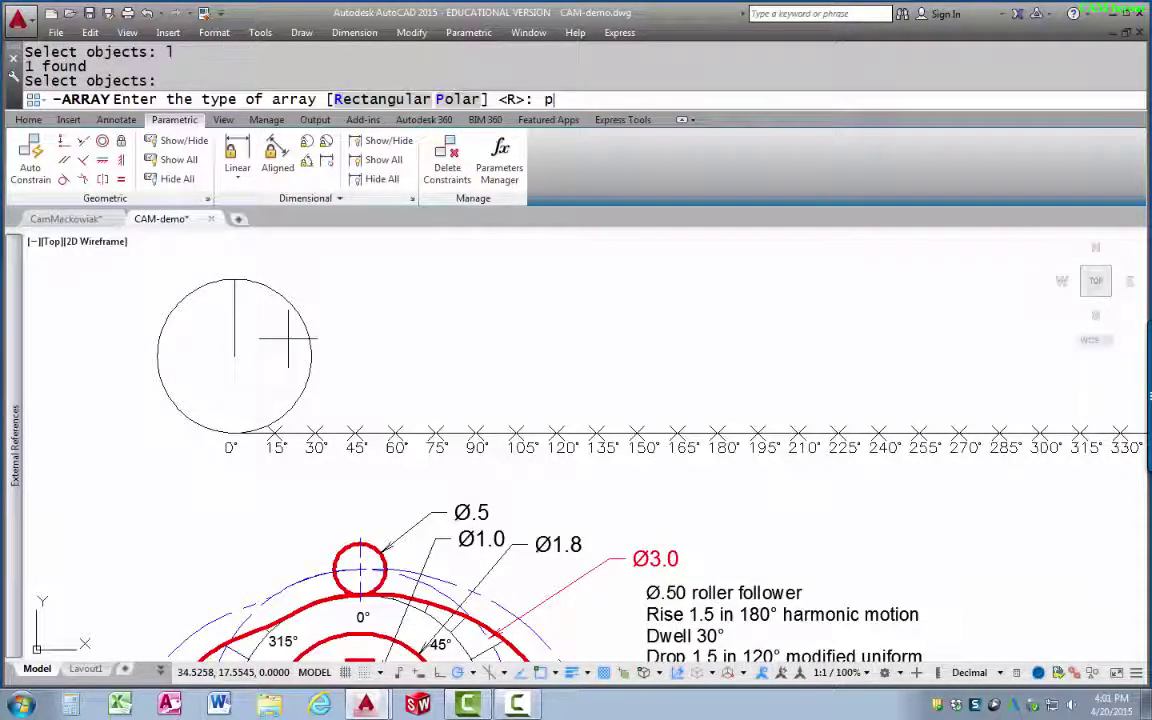
{"action": "key", "text": "Return"}
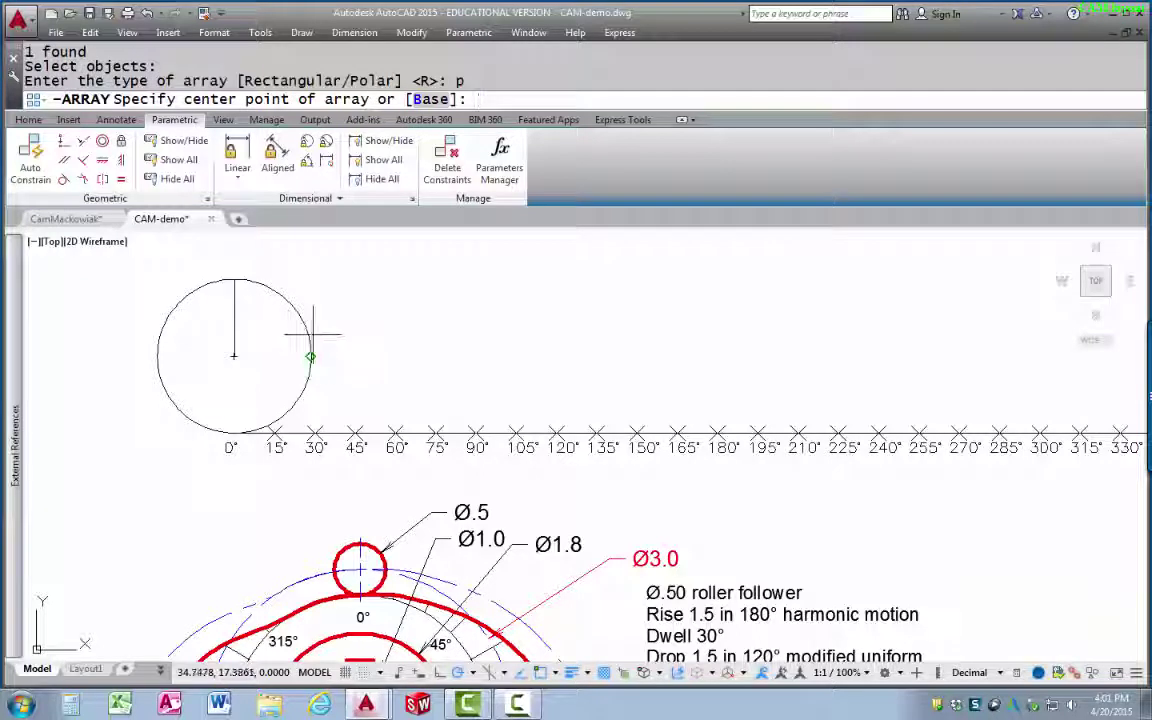
{"action": "left_click", "coordinate": [234, 353]}
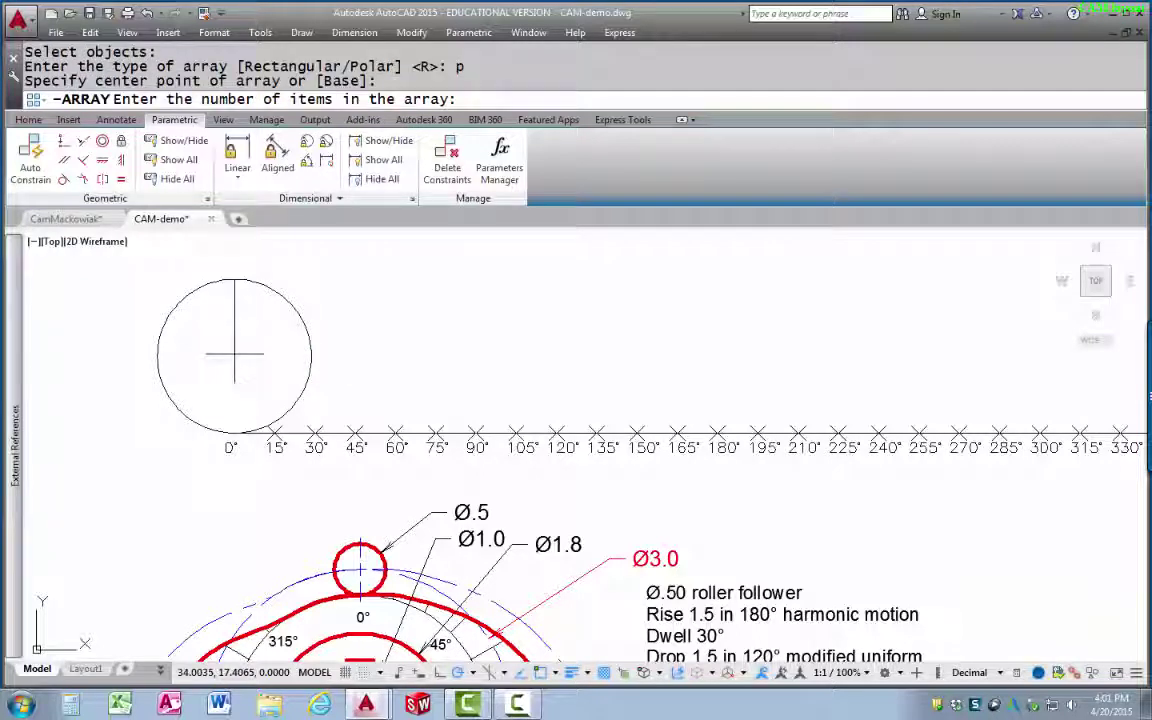
{"action": "type", "text": "13"}
{"action": "key", "text": "Return"}
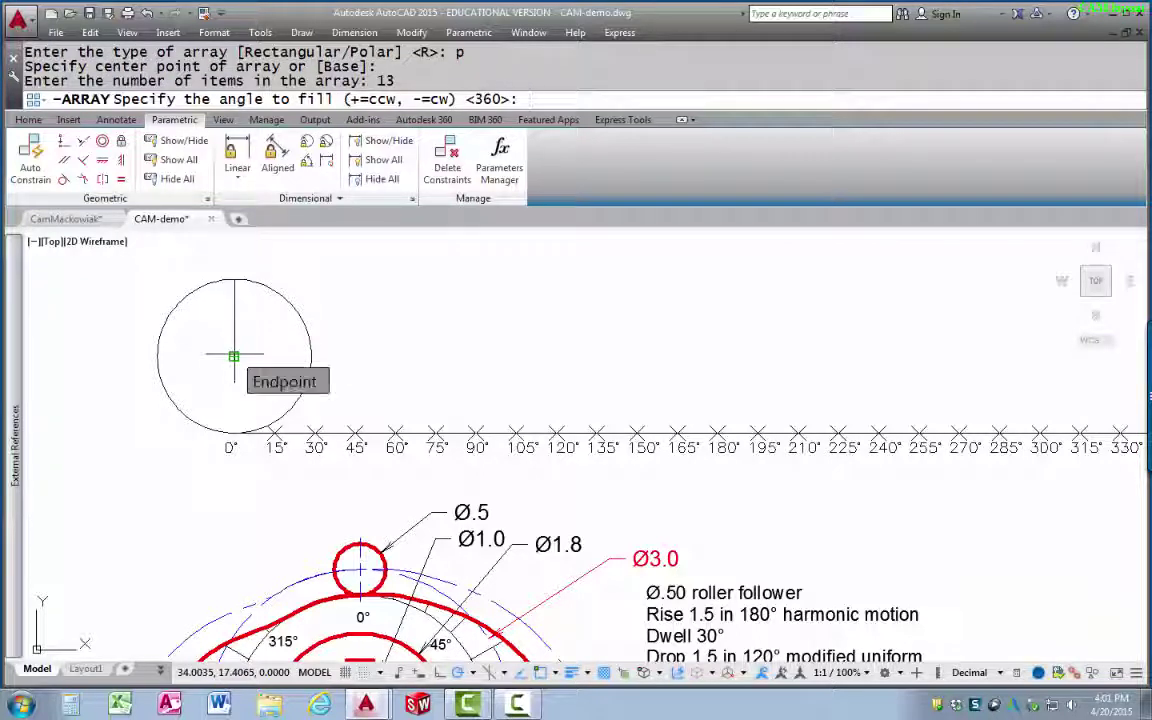
{"action": "type", "text": "180"}
{"action": "key", "text": "Return"}
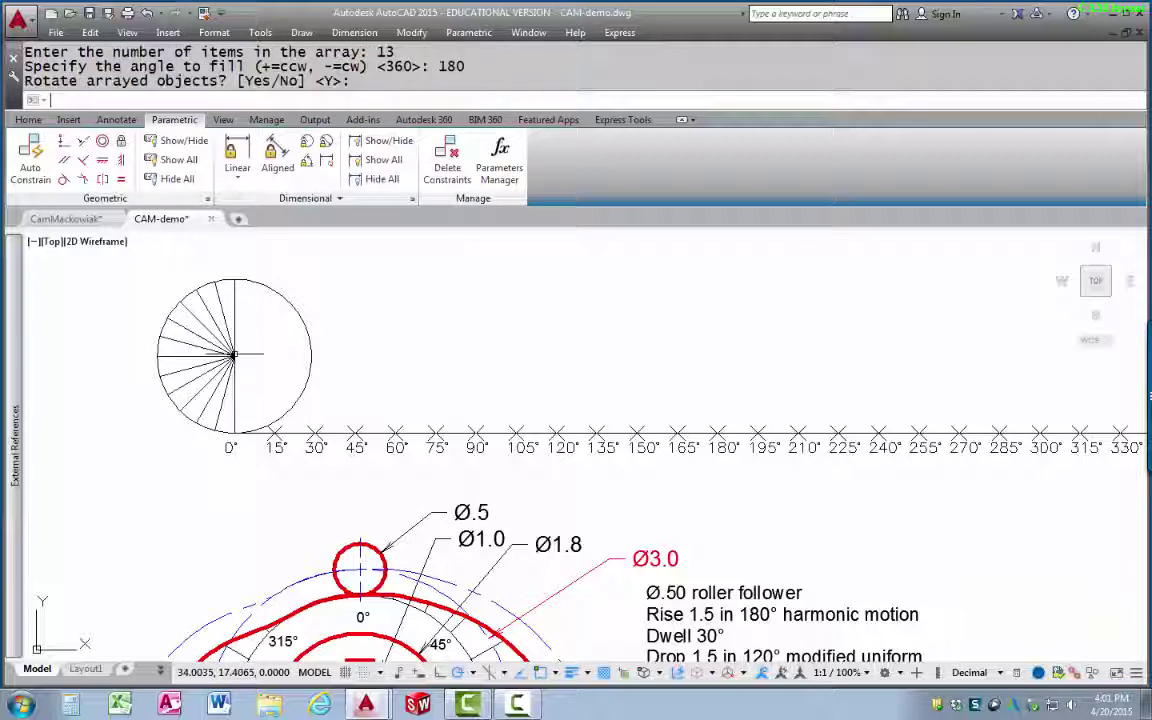
{"action": "key", "text": "Return"}
- Trim away the right half of the circle to leave the divided semicircle
{"action": "key", "text": "Return"}
{"action": "left_click", "coordinate": [242, 345]}
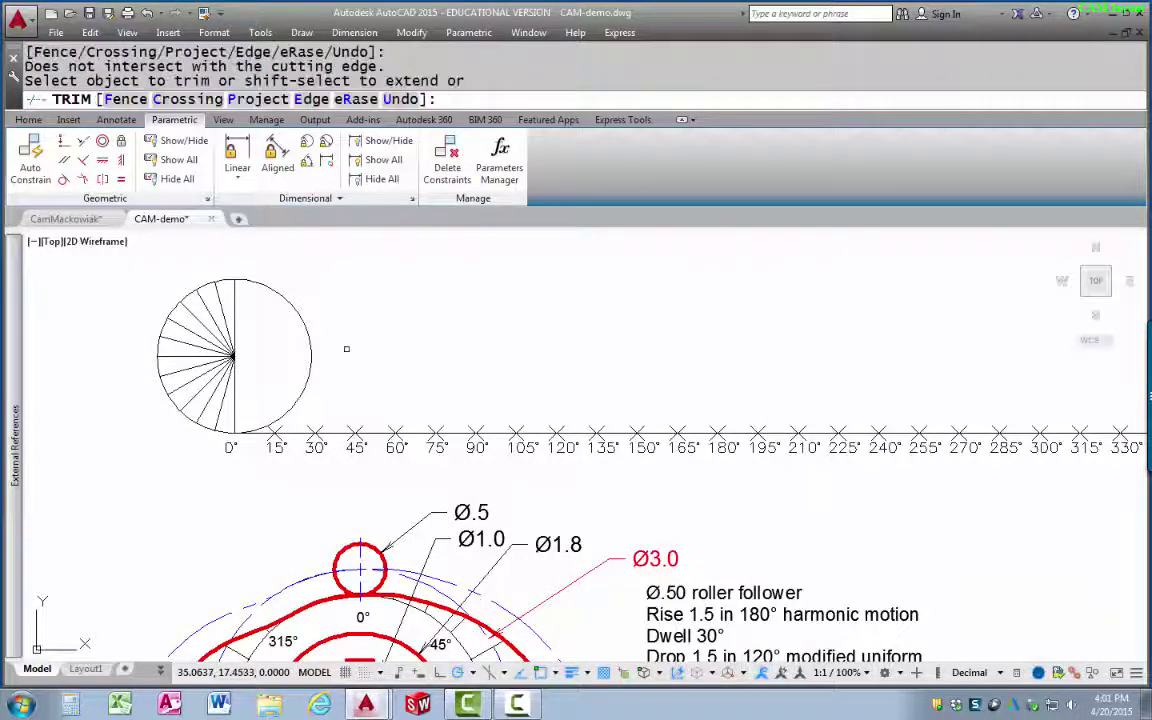
{"action": "left_click", "coordinate": [346, 348]}
{"action": "left_click", "coordinate": [304, 326]}
{"action": "key", "text": "Escape"}
{"action": "scroll", "coordinate": [330, 368], "scroll_direction": "down", "scroll_amount": 2}
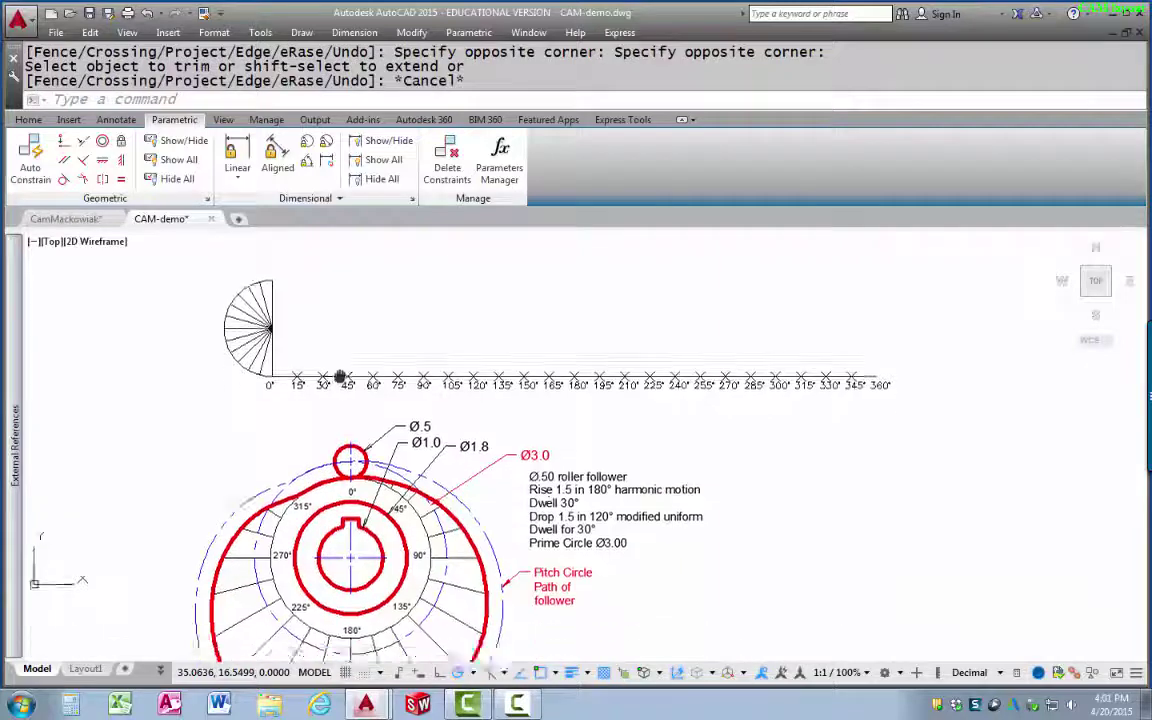
- Draw vertical lines at the 15° and 30° marks, each up to the height of its matching division point on the semicircle
{"action": "scroll", "coordinate": [280, 403], "scroll_direction": "up", "scroll_amount": 2}
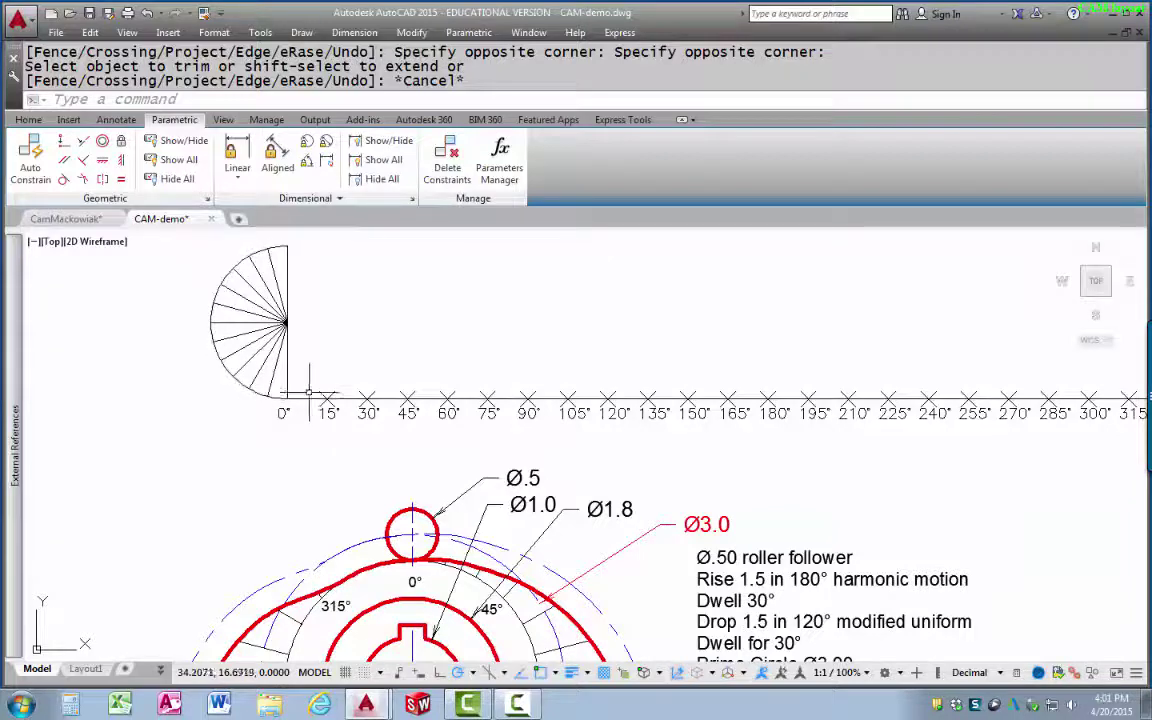
{"action": "middle_click_drag", "start_coordinate": [309, 395], "coordinate": [278, 437]}
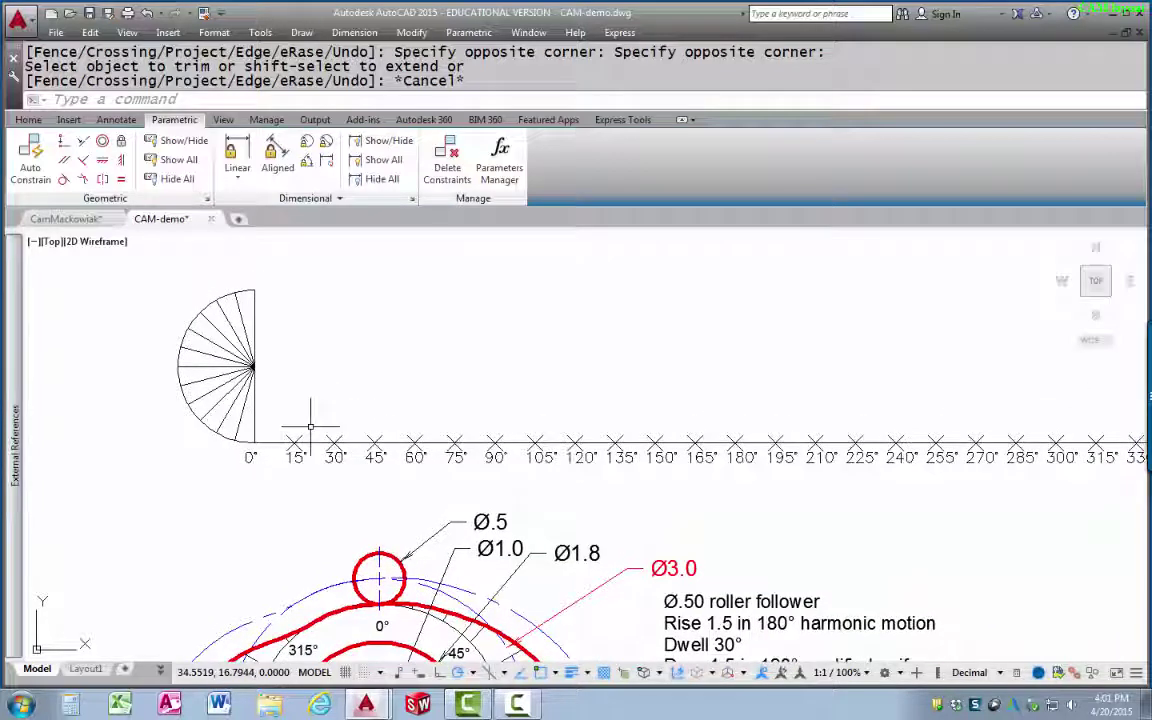
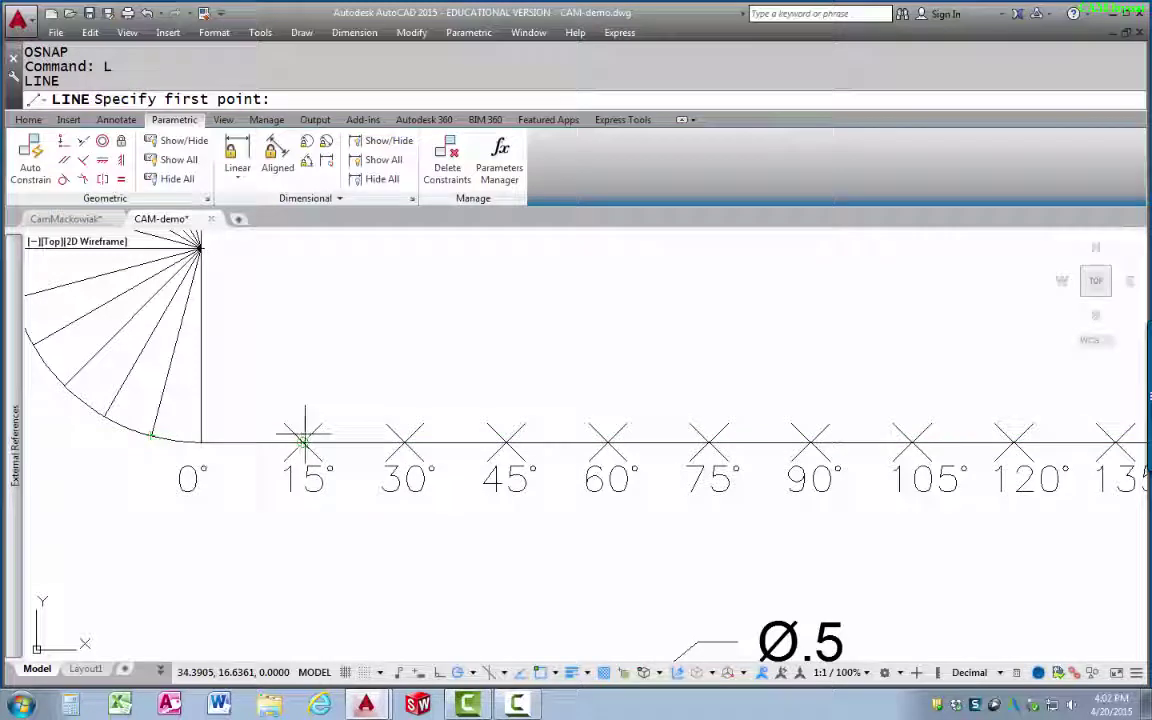
{"action": "left_click", "coordinate": [302, 440]}
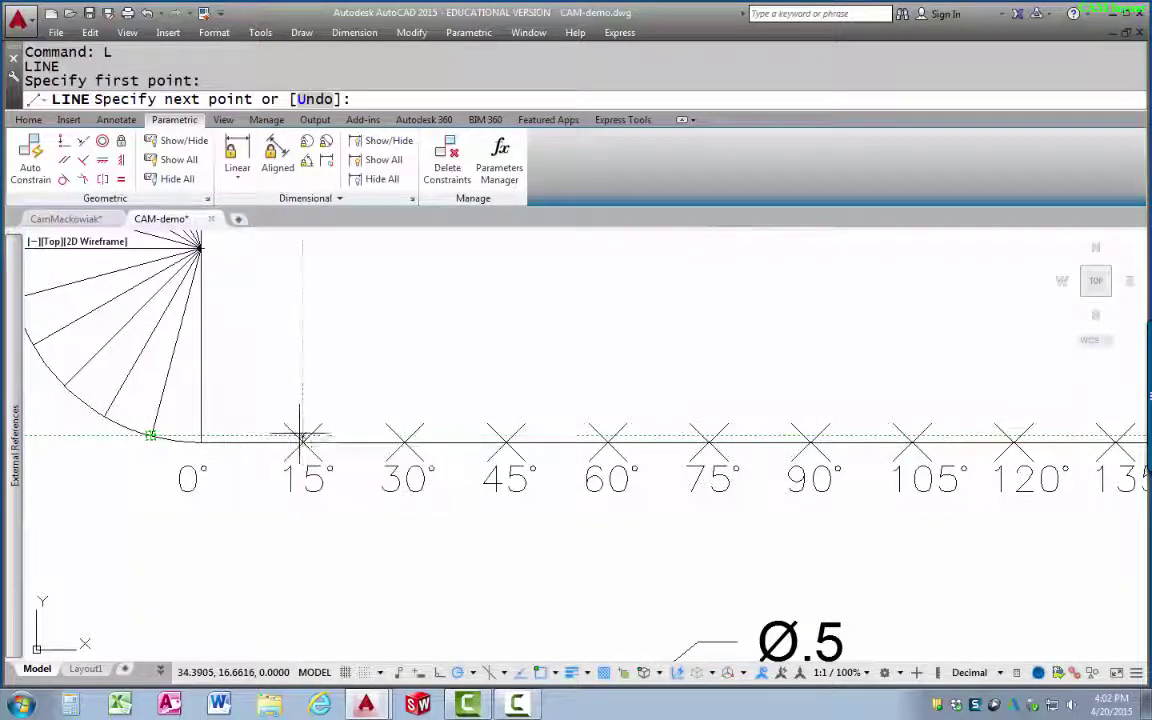
{"action": "left_click", "coordinate": [303, 437]}
{"action": "key", "text": "Escape"}
{"action": "key", "text": "Return"}
{"action": "left_click", "coordinate": [405, 438]}
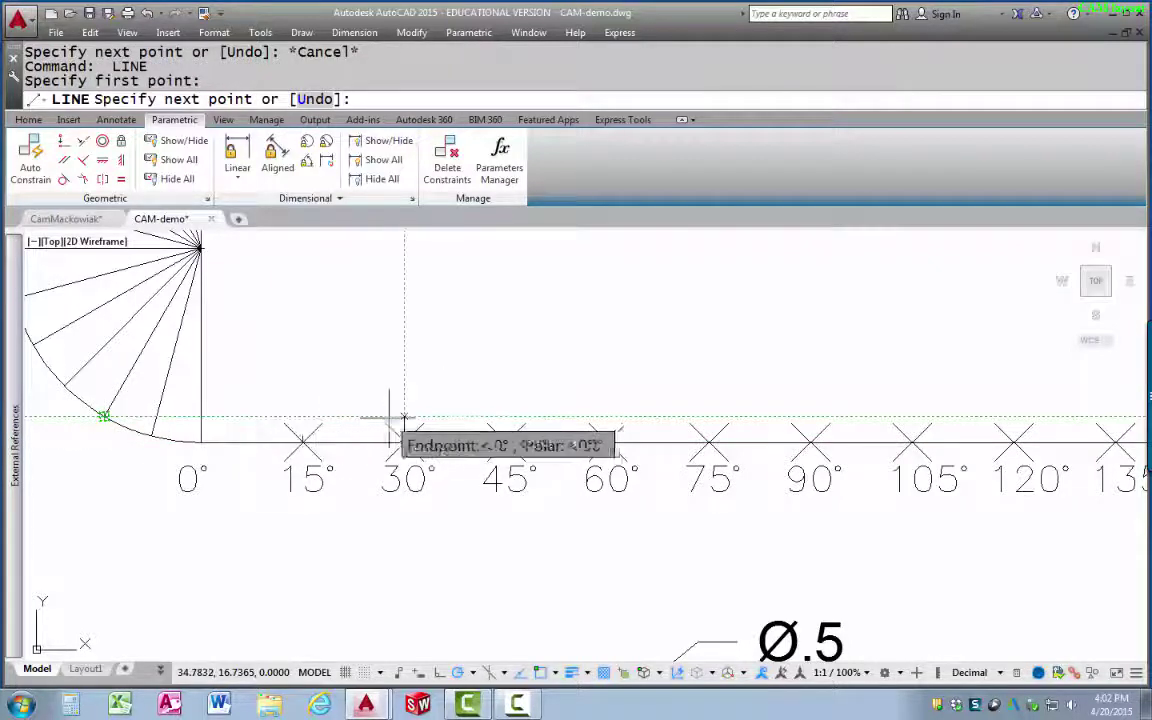
{"action": "left_click", "coordinate": [404, 416]}
{"action": "key", "text": "Return"}
- Draw vertical lines at the 45° and 60° marks up to the heights of the semicircle's third and fourth division points
{"action": "key", "text": "Return"}
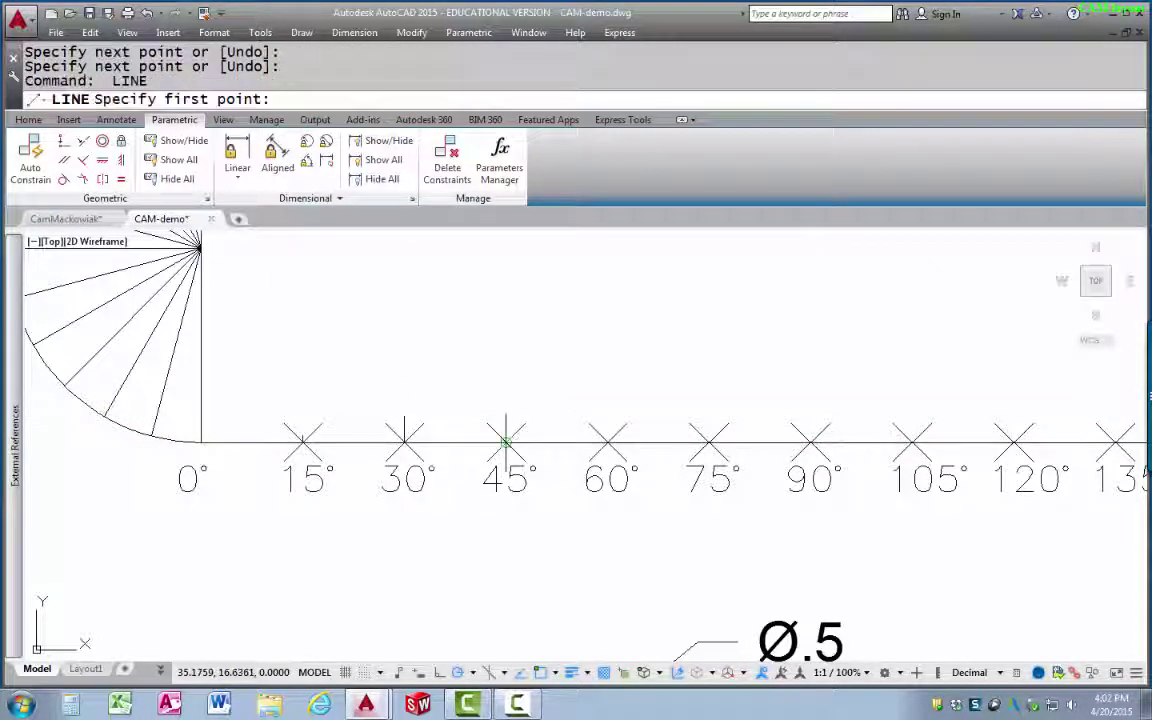
{"action": "left_click", "coordinate": [404, 416]}
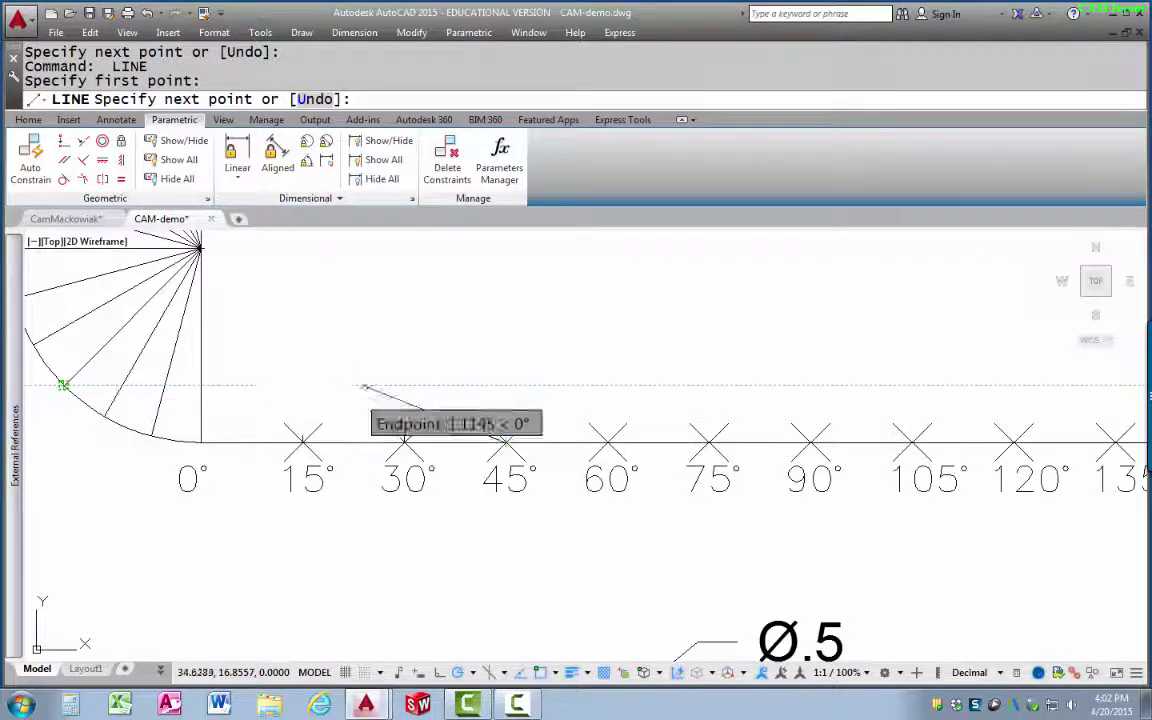
{"action": "left_click", "coordinate": [505, 404]}
{"action": "key", "text": "Escape"}
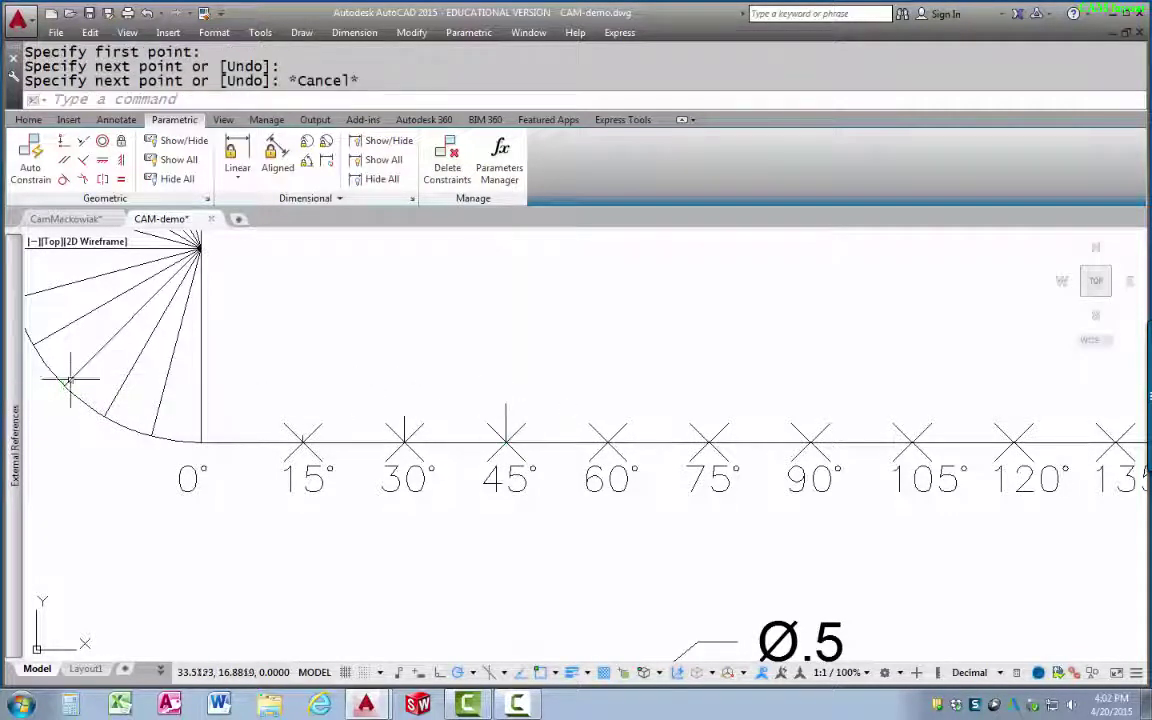
{"action": "middle_click_drag", "start_coordinate": [83, 366], "coordinate": [130, 400]}
{"action": "key", "text": "Return"}
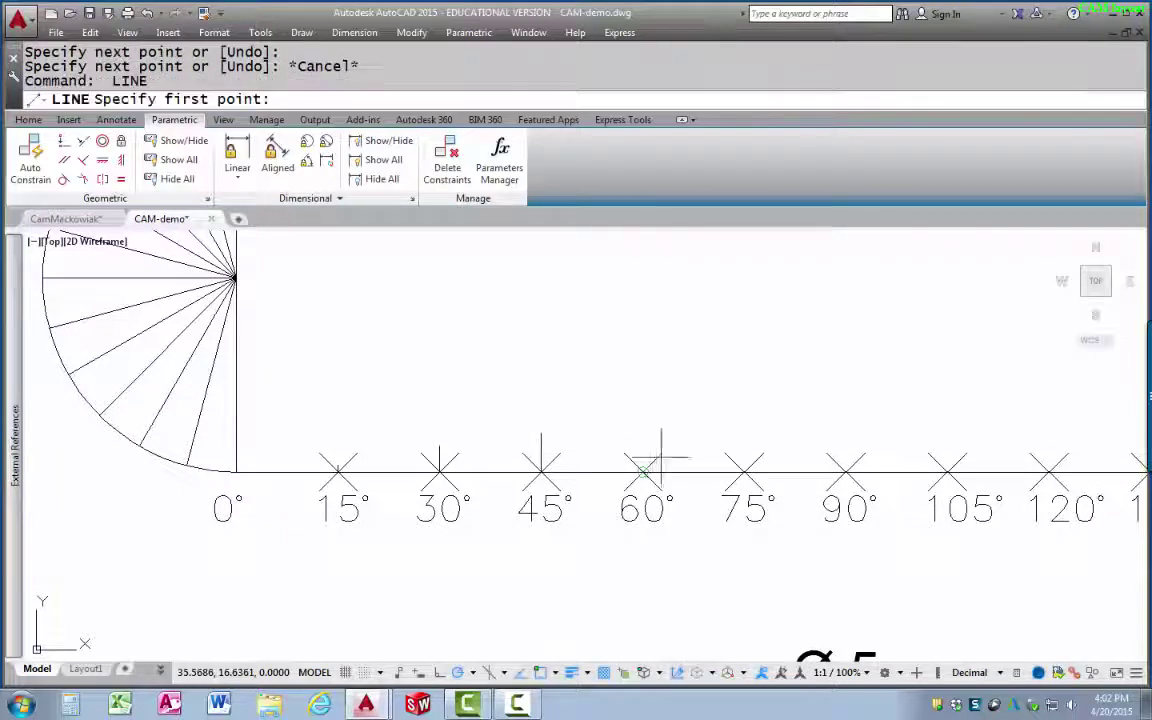
{"action": "left_click", "coordinate": [642, 468]}
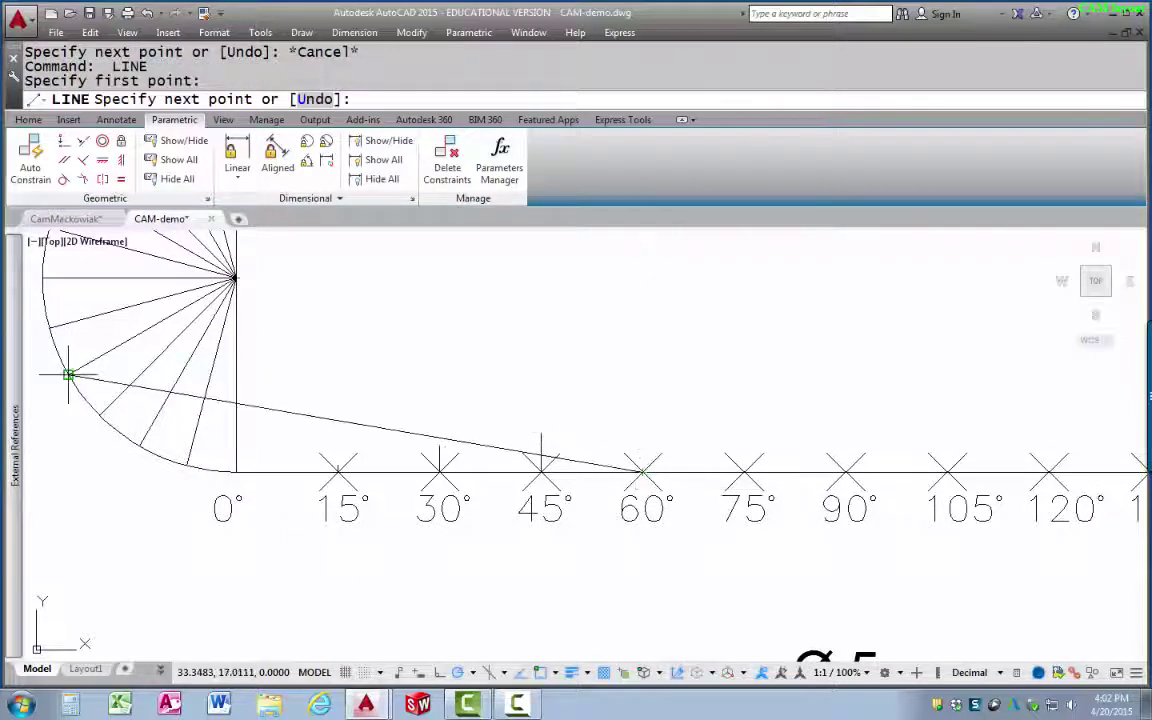
{"action": "left_click", "coordinate": [641, 377]}
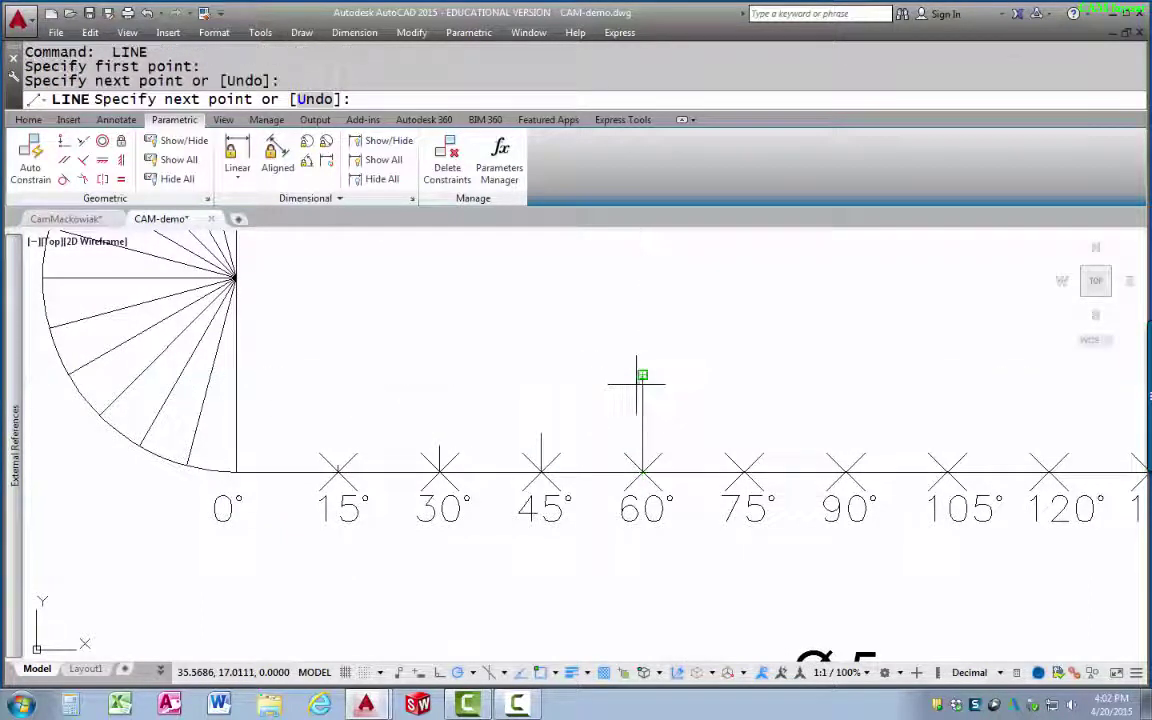
{"action": "key", "text": "Escape"}
- Draw a vertical line at the 75° mark up to the height of the semicircle's fifth division point
{"action": "key", "text": "Return"}
{"action": "left_click", "coordinate": [745, 470]}
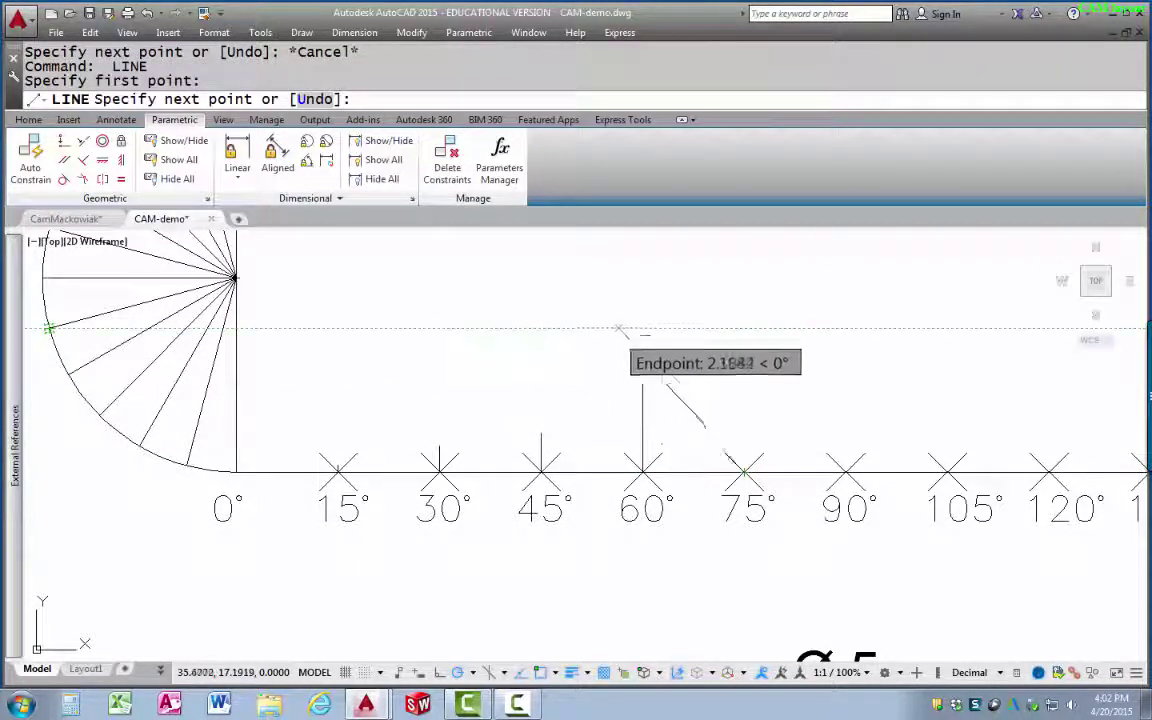
{"action": "left_click", "coordinate": [745, 328]}
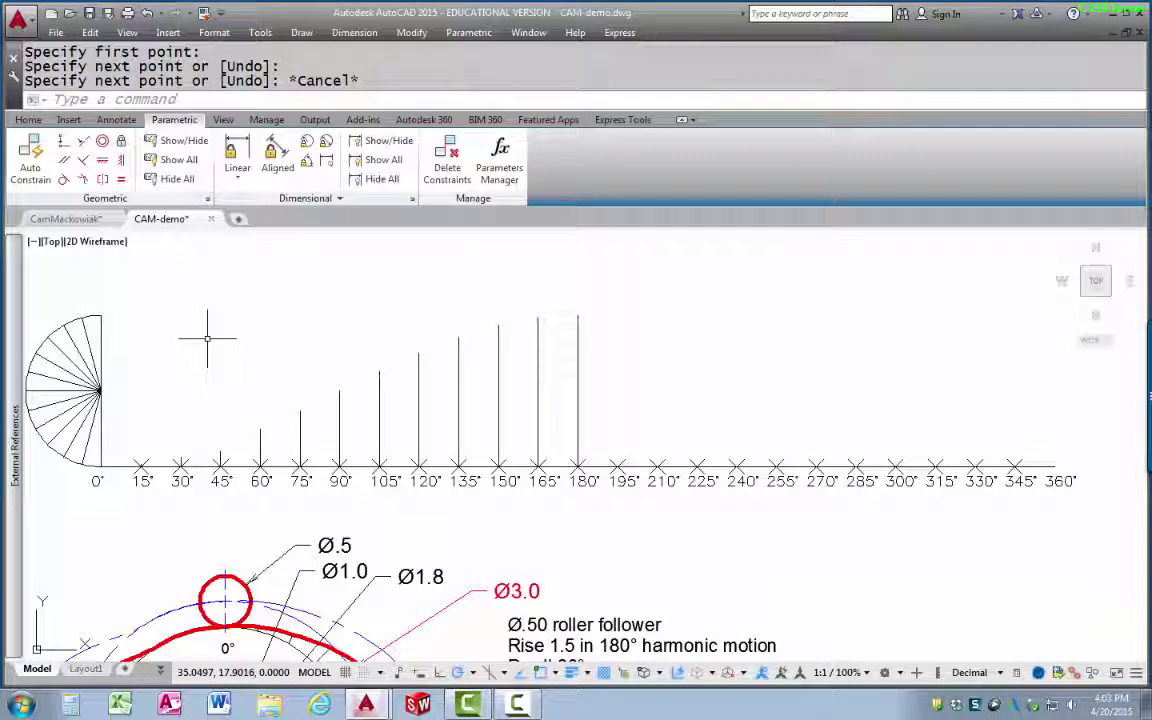
- Draw a horizontal line from the semicircle's first division point below its top across to the 180° vertical line
{"action": "type", "text": "l"}
{"action": "key", "text": "Return"}
{"action": "left_click", "coordinate": [82, 318]}
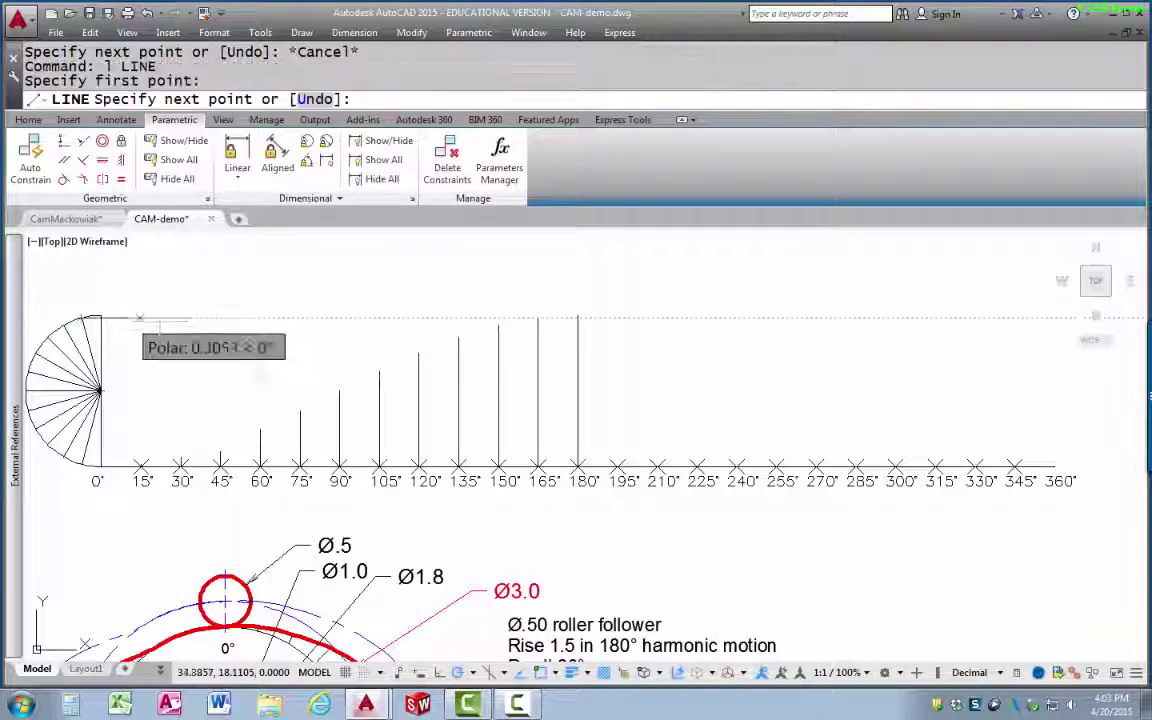
{"action": "left_click", "coordinate": [578, 318]}
{"action": "key", "text": "Escape"}
{"action": "key", "text": "Escape"}
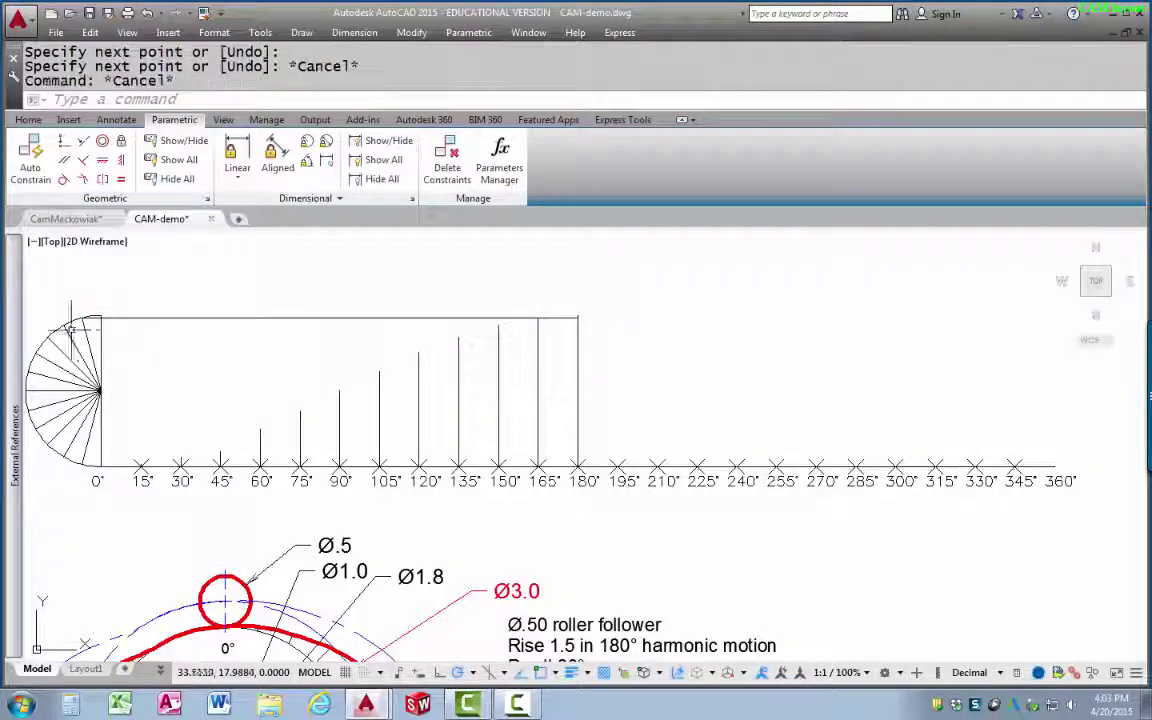
{"action": "key", "text": "Return"}
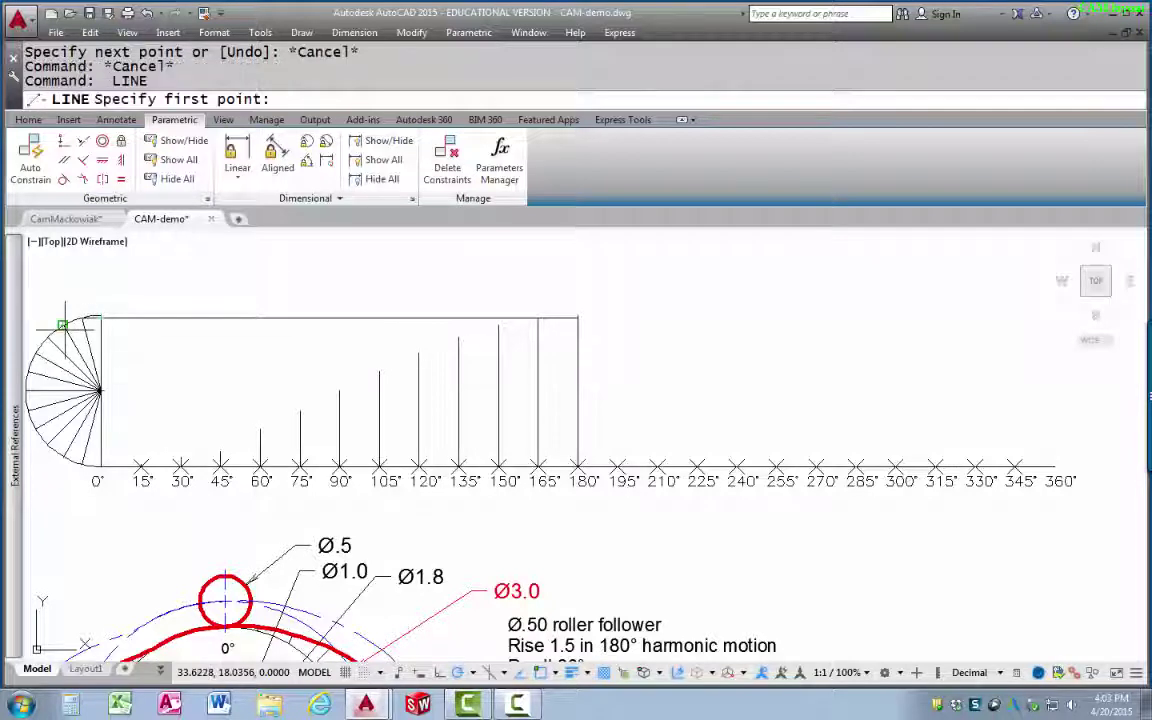
{"action": "left_click", "coordinate": [64, 323]}
{"action": "key", "text": "Escape"}
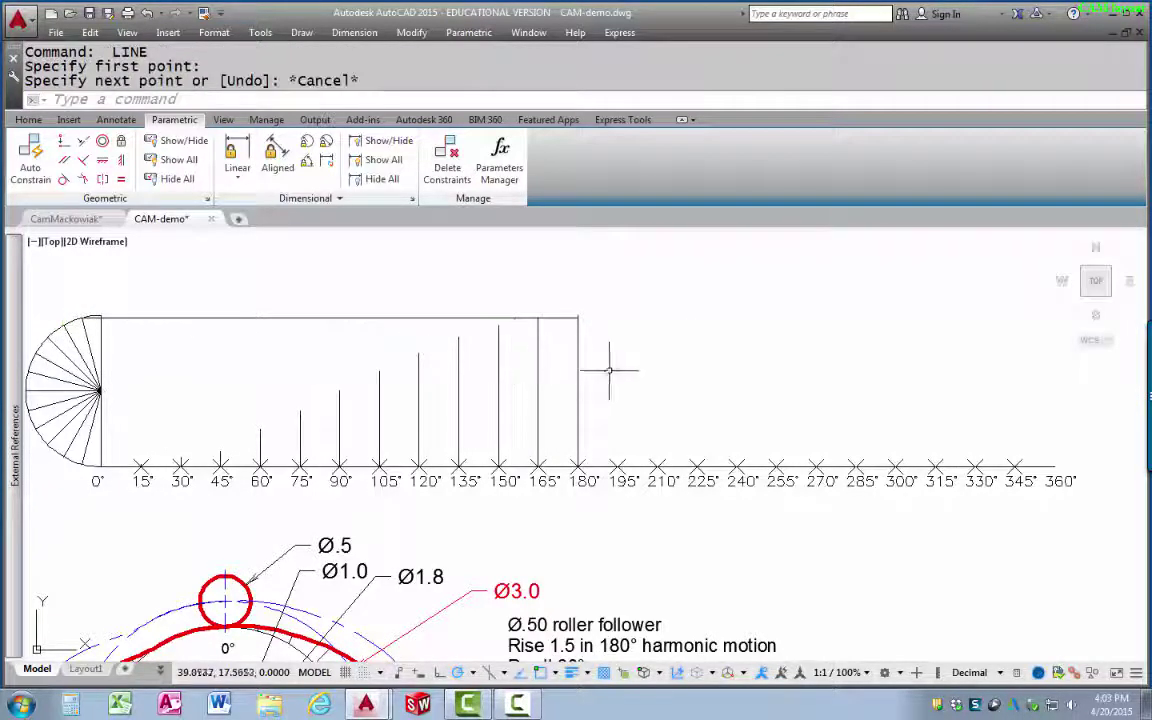
- Erase the horizontal line running from the semicircle to the 180° vertical line
{"action": "left_click", "coordinate": [340, 318]}
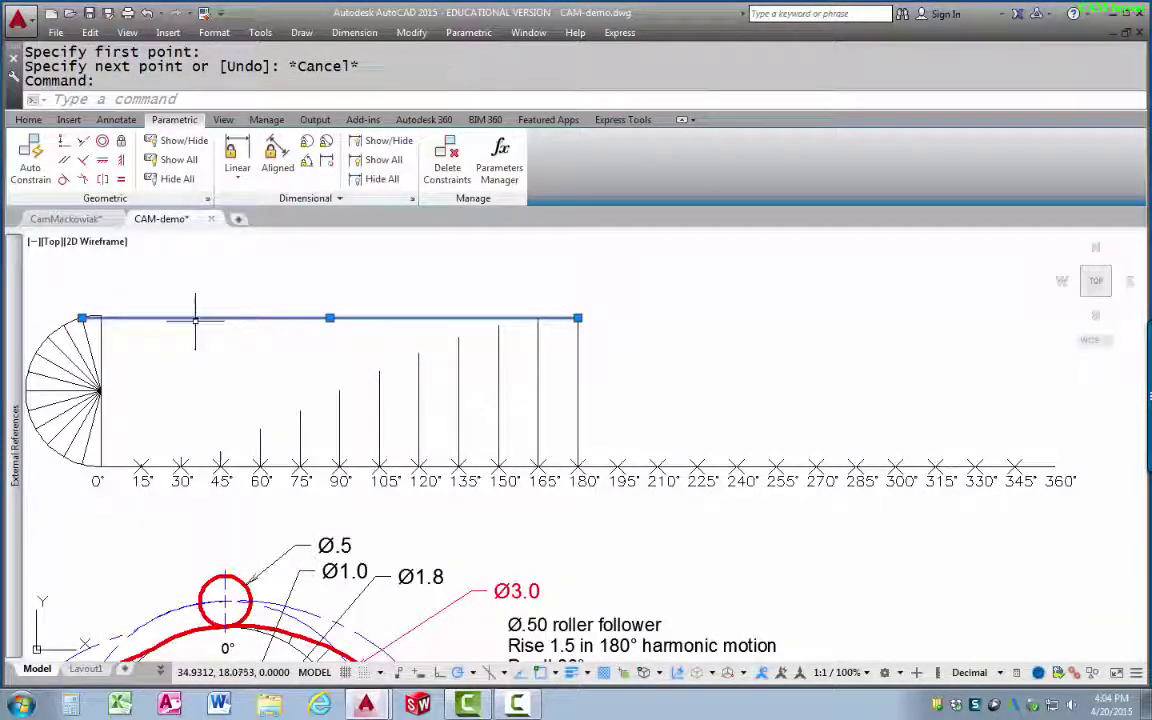
{"action": "key", "text": "Delete"}
- Draw horizontal projection lines from the semicircle's top to the 180° line and from its next division point to the 165° line's top
{"action": "type", "text": "L"}
{"action": "key", "text": "Return"}
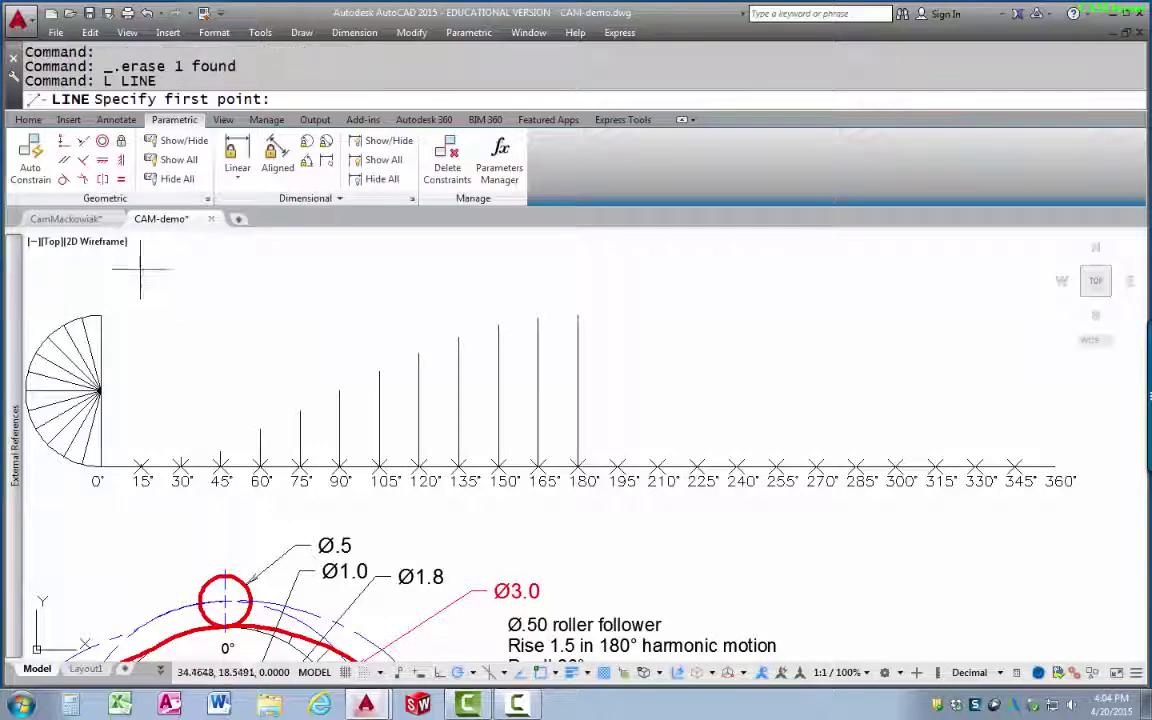
{"action": "left_click", "coordinate": [100, 315]}
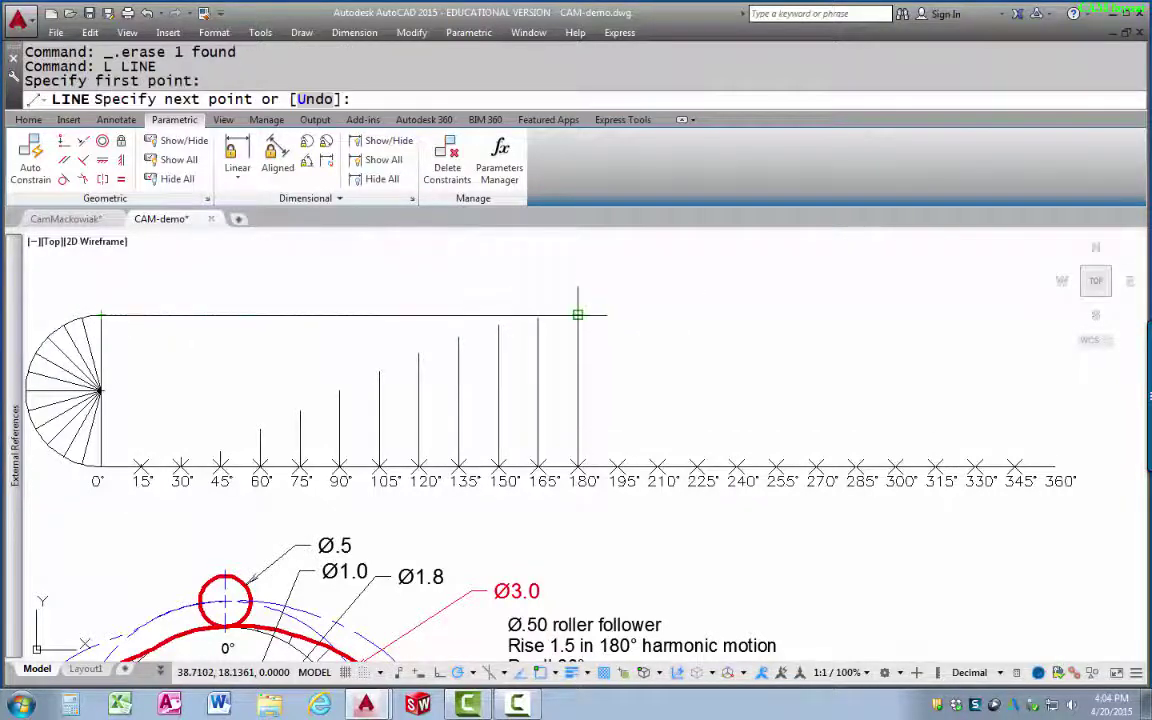
{"action": "left_click", "coordinate": [578, 315]}
{"action": "key", "text": "Return"}
{"action": "key", "text": "Return"}
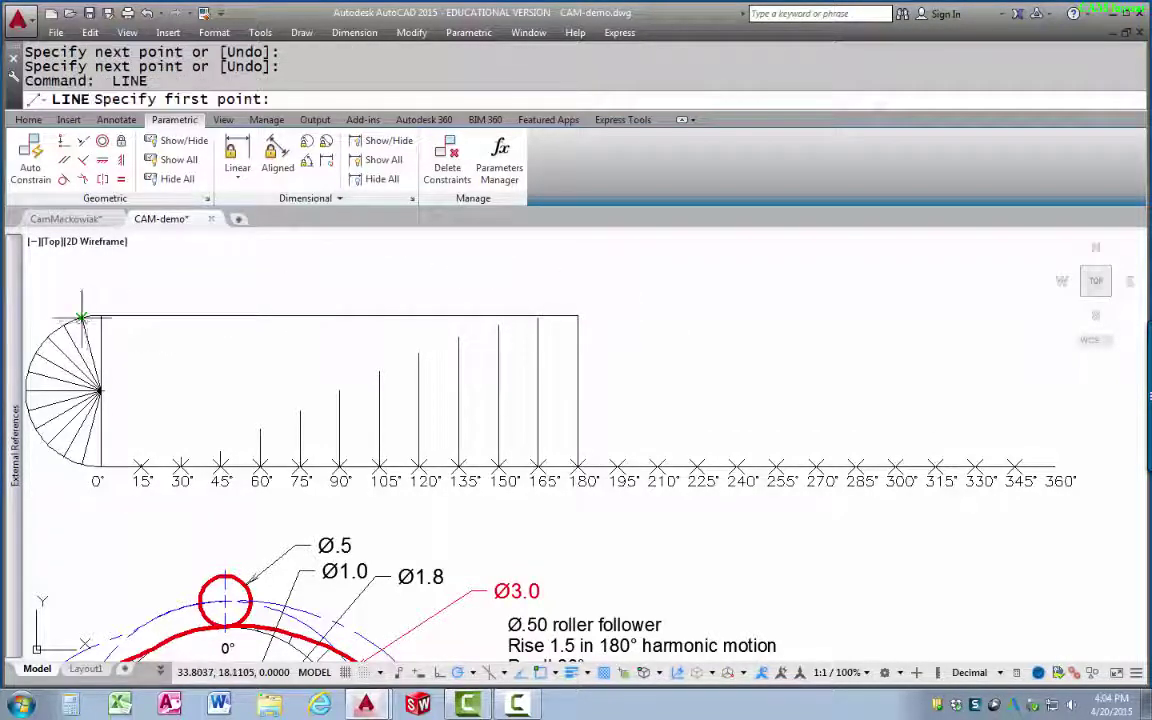
{"action": "left_click", "coordinate": [97, 316]}
{"action": "left_click", "coordinate": [537, 318]}
{"action": "key", "text": "Escape"}
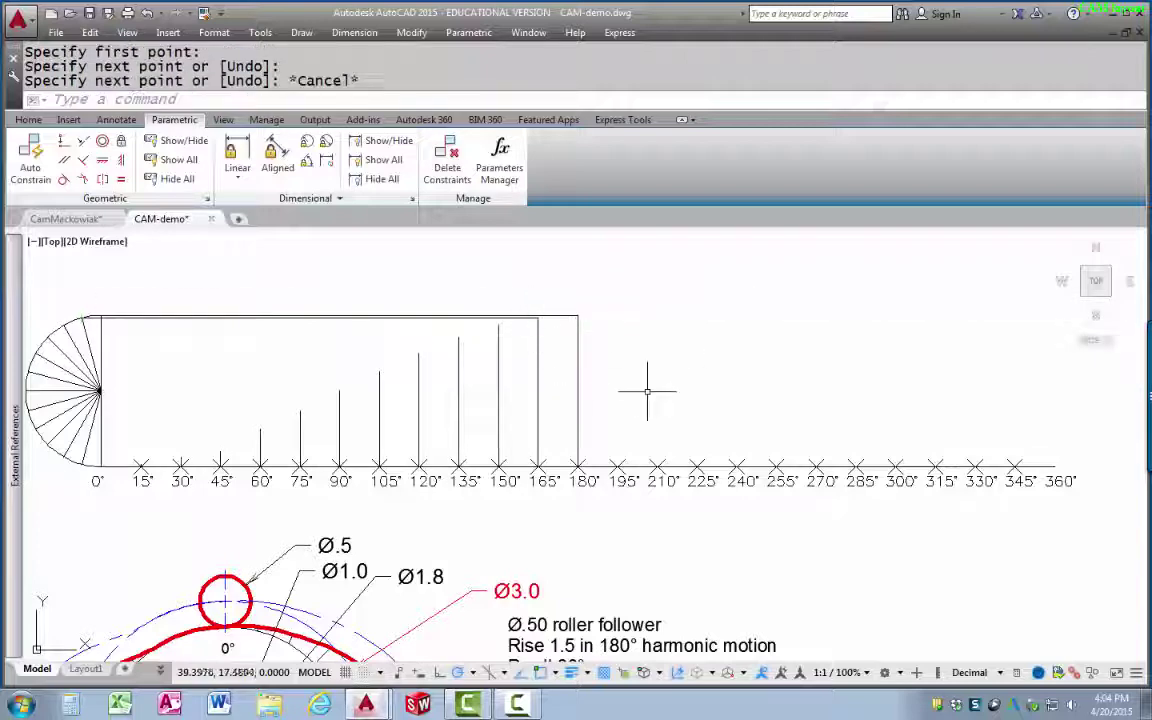
- Erase both horizontal projection lines between the semicircle and the 165° and 180° vertical lines
{"action": "middle_click_drag", "start_coordinate": [505, 397], "coordinate": [453, 402]}
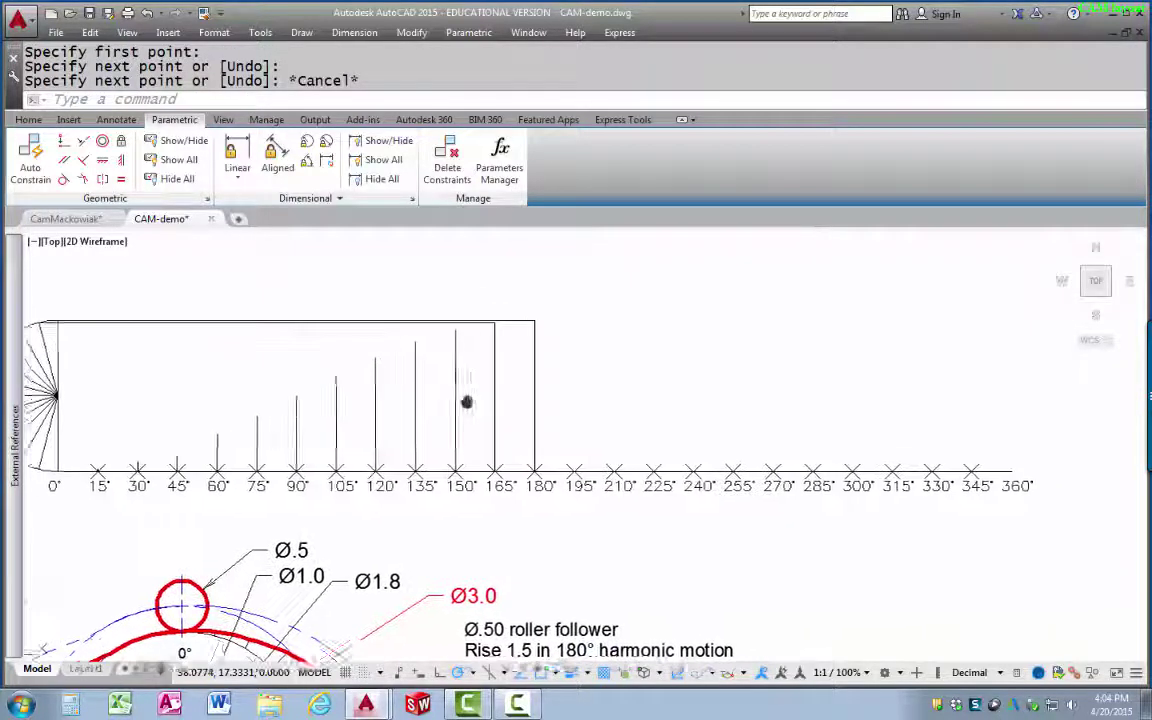
{"action": "left_click", "coordinate": [356, 322]}
{"action": "left_click", "coordinate": [231, 347]}
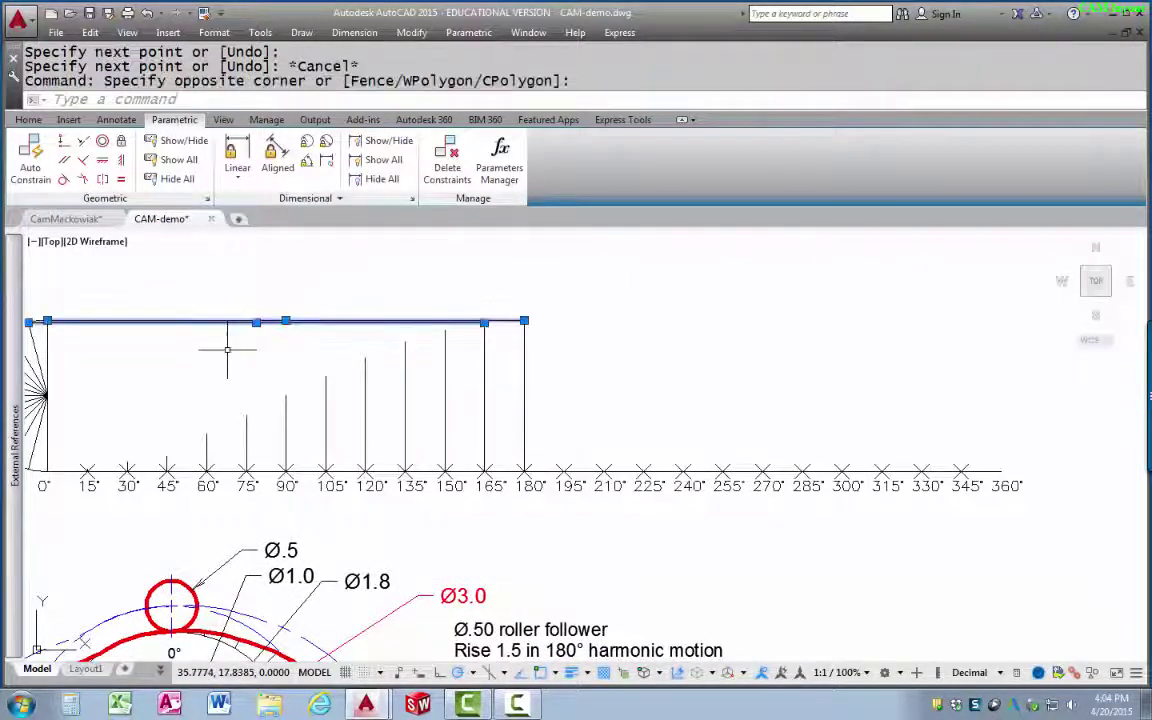
{"action": "key", "text": "Delete"}
- Draw the horizontal dwell line from the top of the 180° vertical line to directly above the 210° mark
{"action": "type", "text": "l"}
{"action": "key", "text": "Return"}
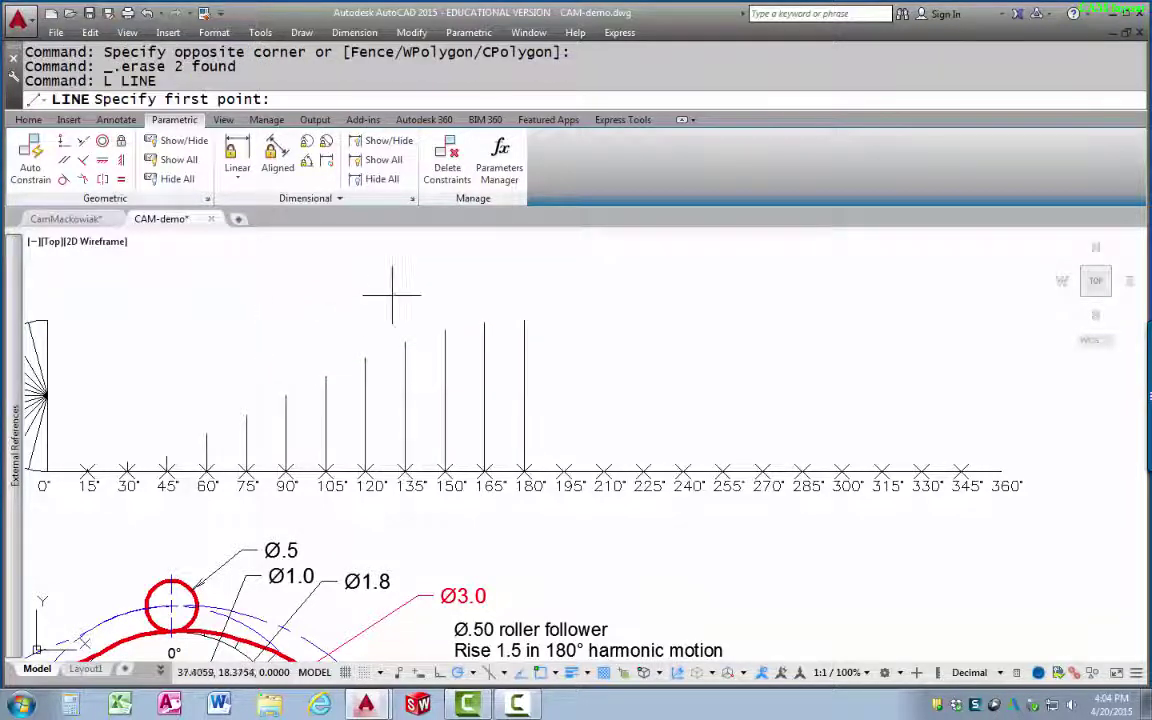
{"action": "left_click", "coordinate": [524, 320]}
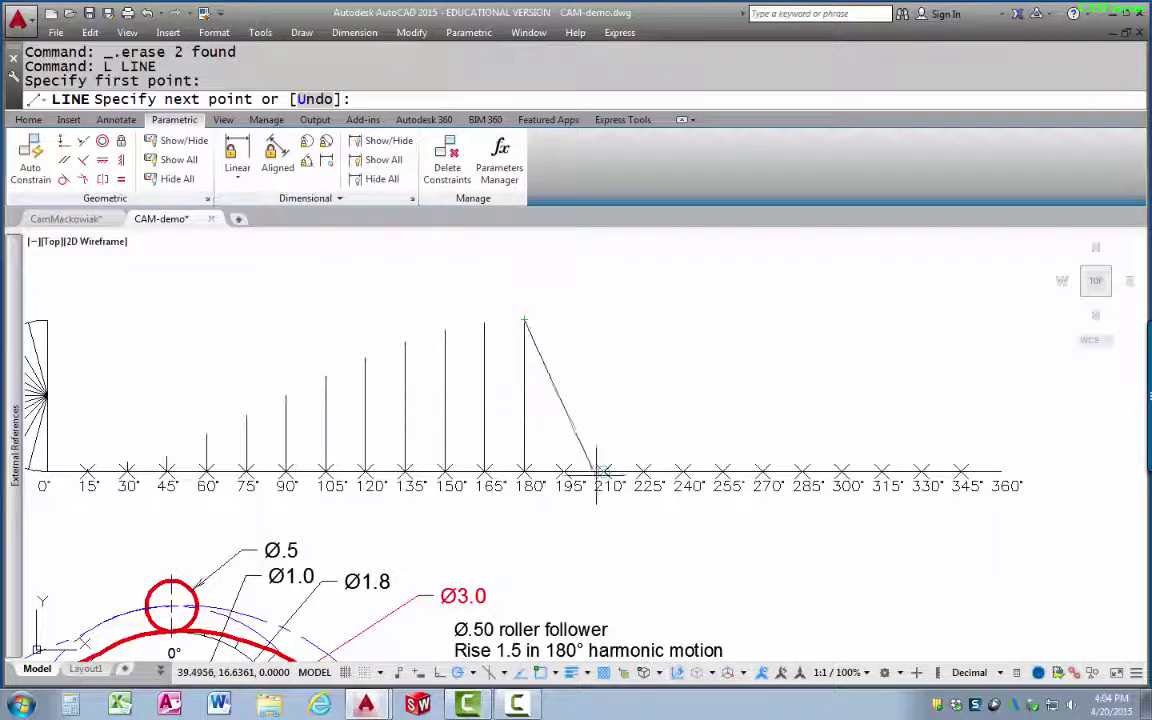
{"action": "left_click", "coordinate": [604, 321]}
{"action": "key", "text": "Escape"}
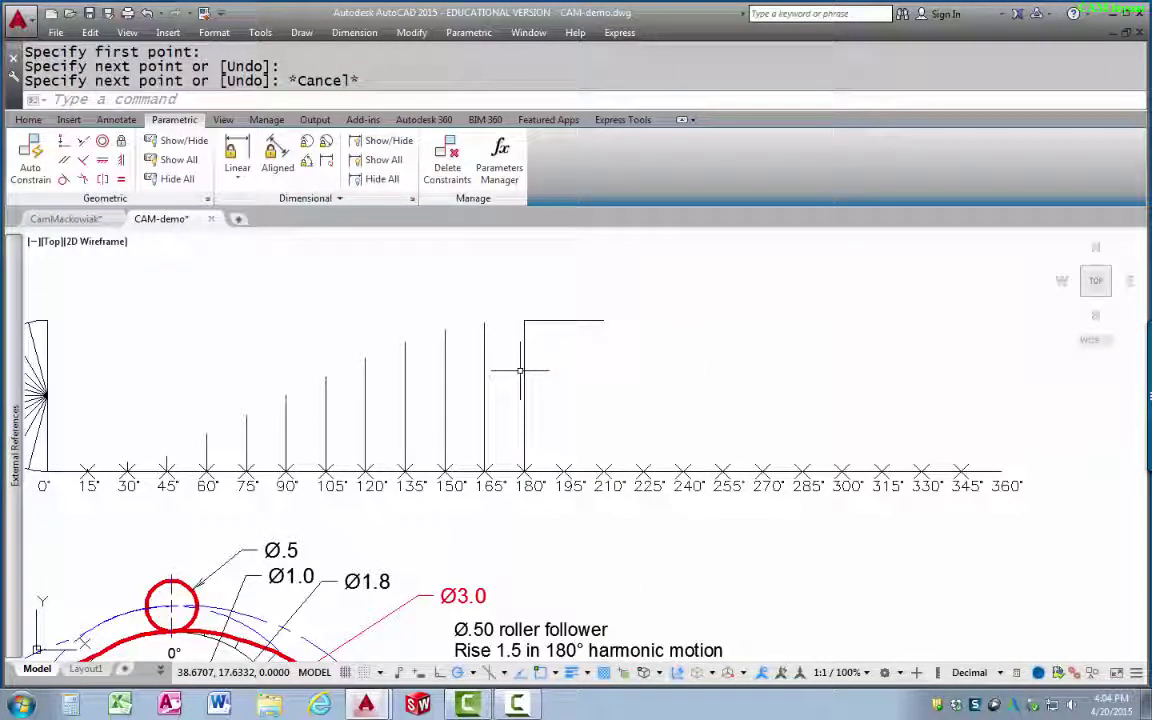
- Examine how the finished reference drawing constructs its modified uniform fall from 210° to 330°, and return to the CAM-demo drawing
{"action": "middle_click_drag", "start_coordinate": [641, 362], "coordinate": [524, 350]}
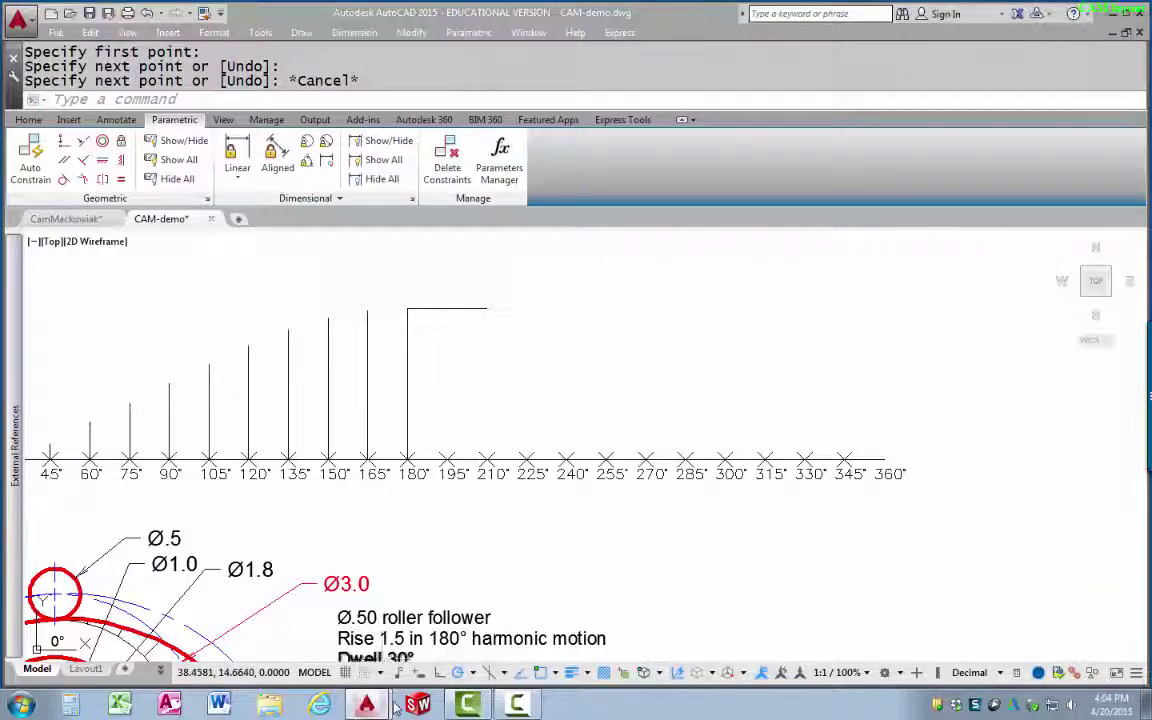
{"action": "mouse_move", "coordinate": [365, 705]}
{"action": "left_click", "coordinate": [358, 635]}
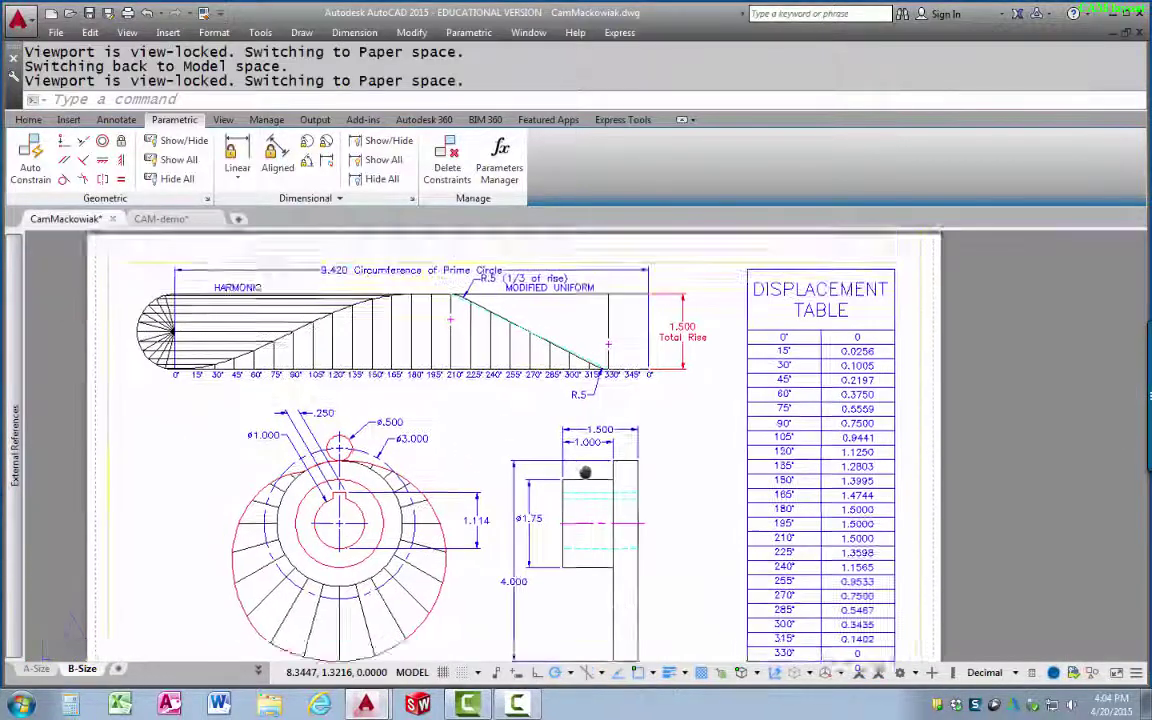
{"action": "scroll", "coordinate": [535, 495], "scroll_direction": "down", "scroll_amount": 2}
{"action": "scroll", "coordinate": [514, 393], "scroll_direction": "up", "scroll_amount": 5}
{"action": "mouse_move", "coordinate": [514, 393]}
{"action": "middle_mouse_down"}
{"action": "mouse_move", "coordinate": [516, 424]}
{"action": "mouse_move", "coordinate": [505, 415]}
{"action": "middle_mouse_up"}
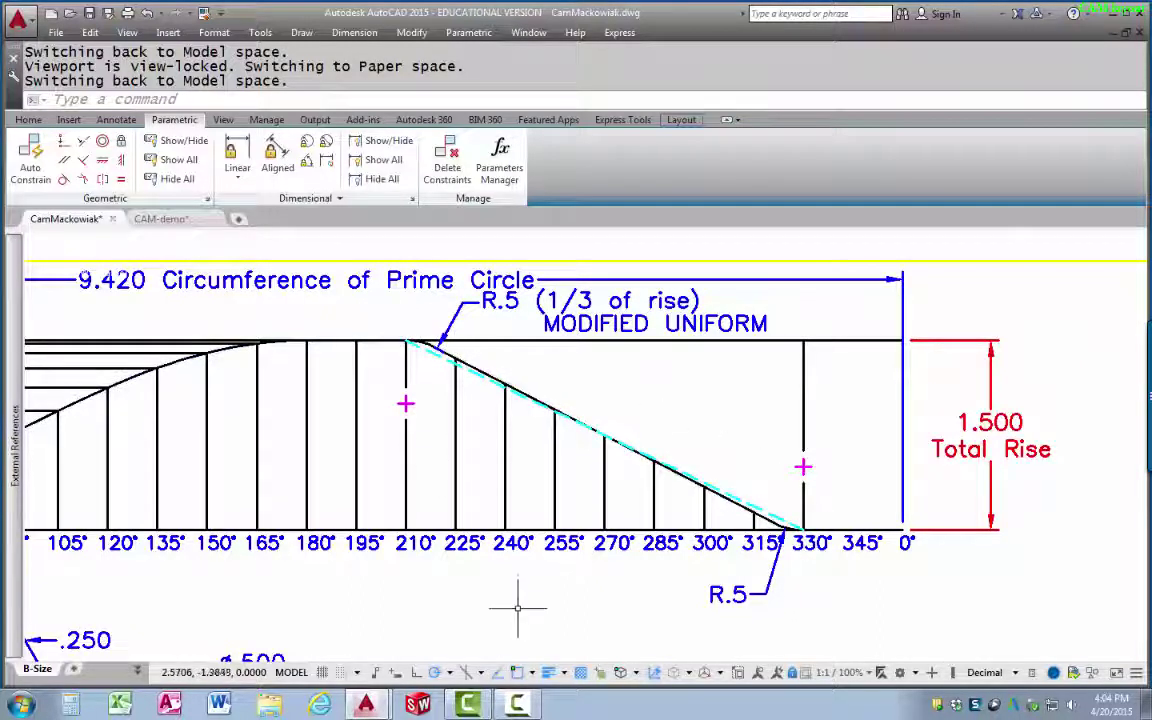
{"action": "left_click", "coordinate": [366, 704]}
{"action": "left_click", "coordinate": [368, 672]}
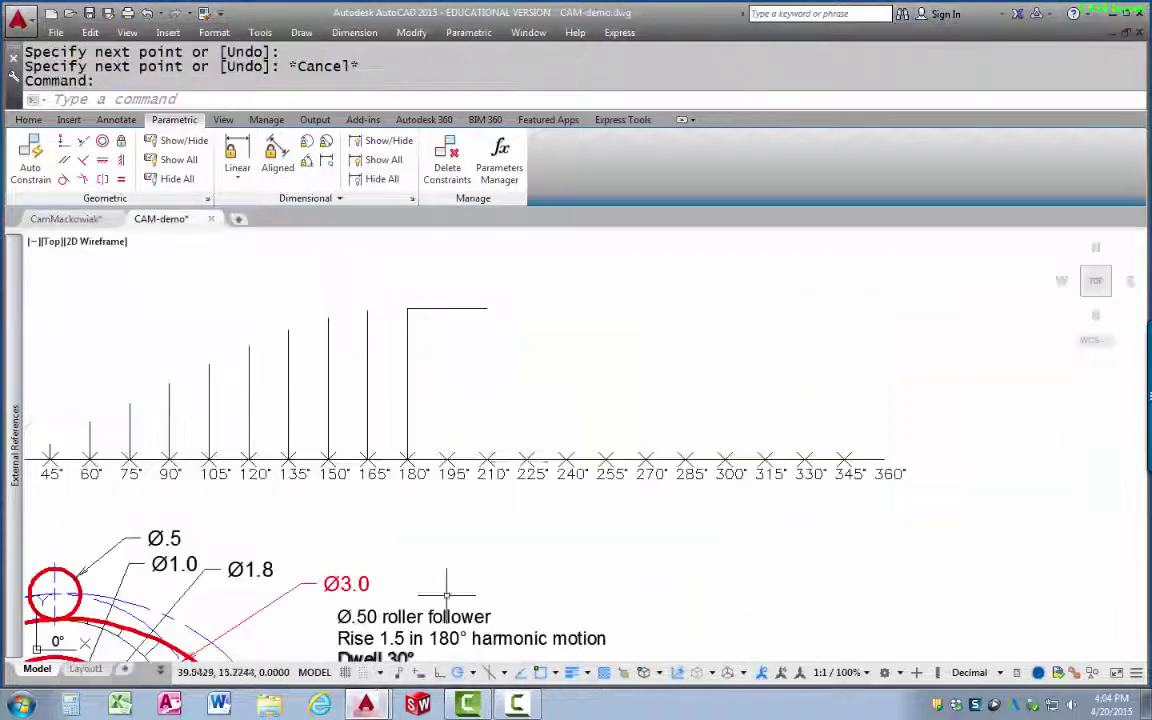
{"action": "left_click", "coordinate": [366, 704]}
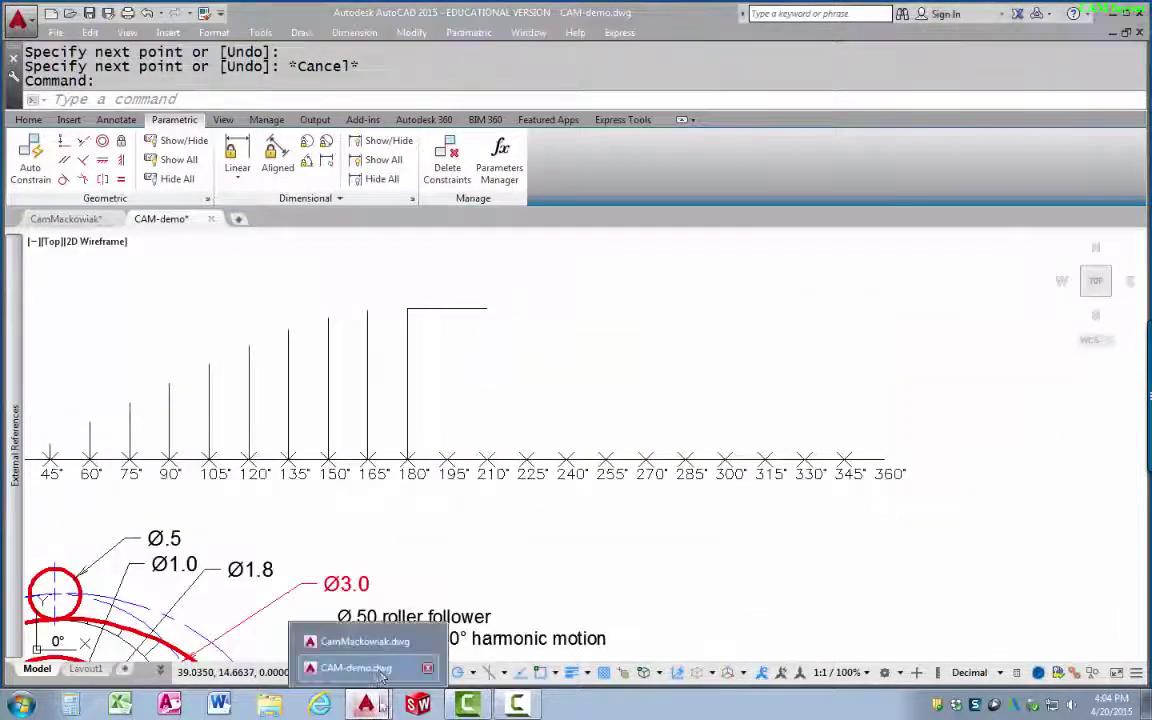
{"action": "left_click", "coordinate": [385, 633]}
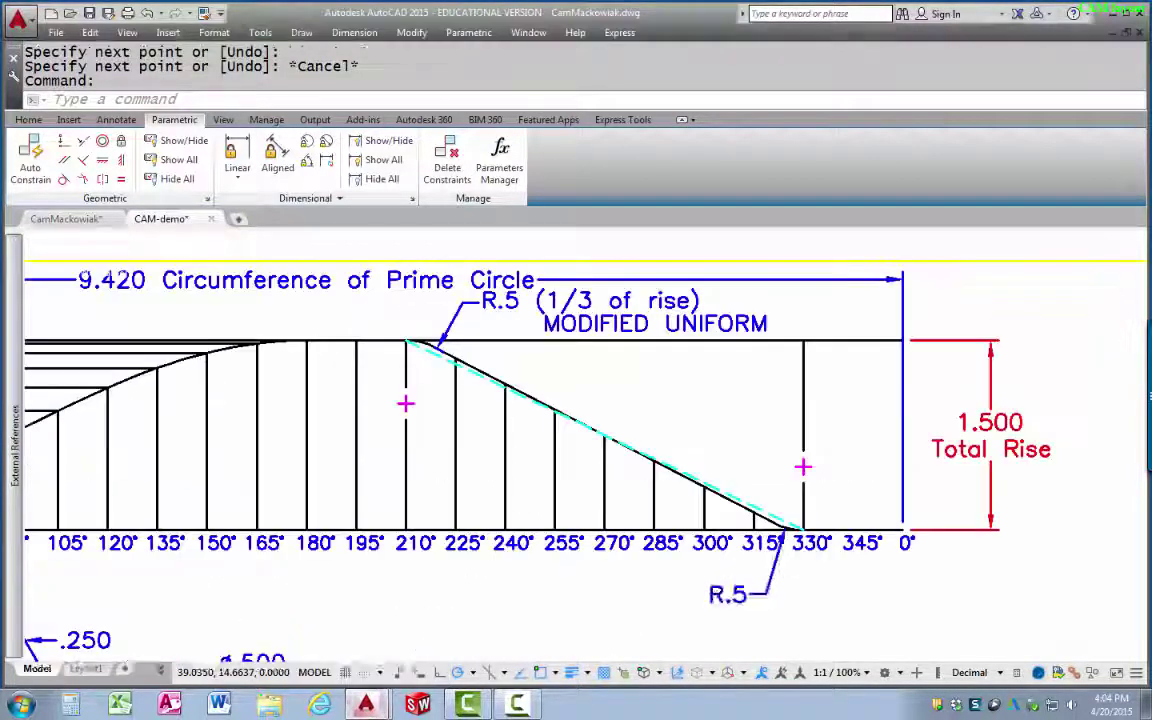
{"action": "left_click", "coordinate": [366, 704]}
{"action": "left_click", "coordinate": [385, 653]}
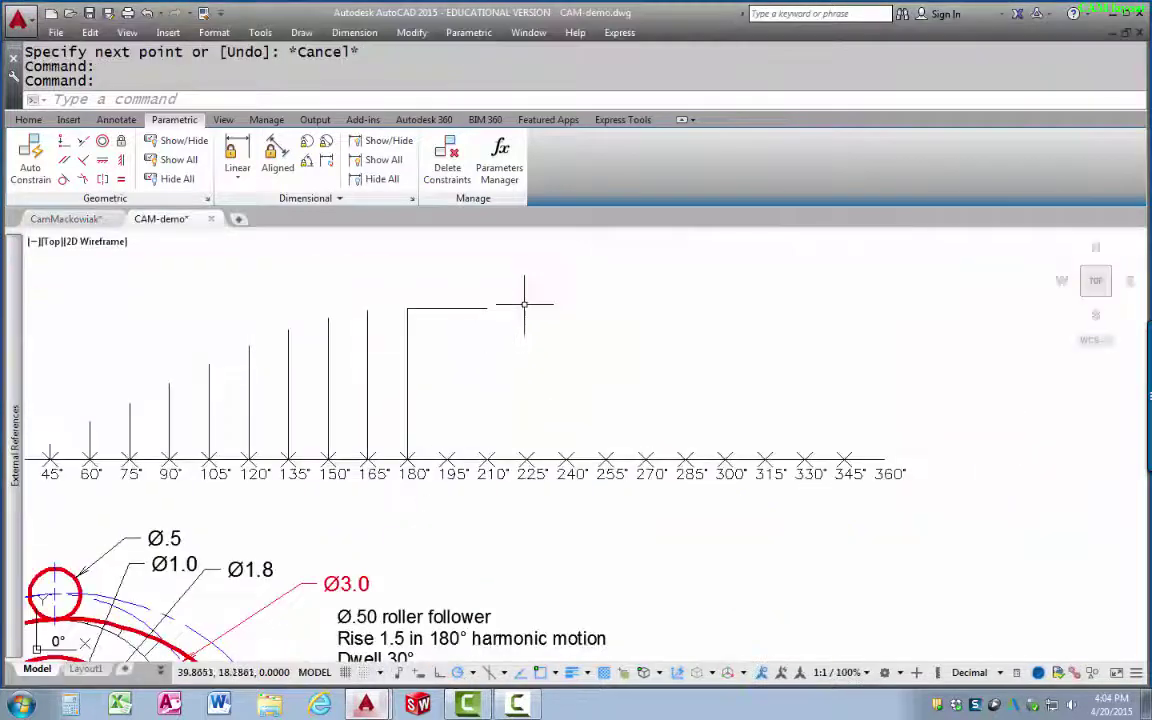
- Draw a sloping line from the dwell line's end above 210° down to the 330° mark on the baseline
{"action": "type", "text": "l"}
{"action": "key", "text": "Return"}
{"action": "left_click", "coordinate": [487, 308]}
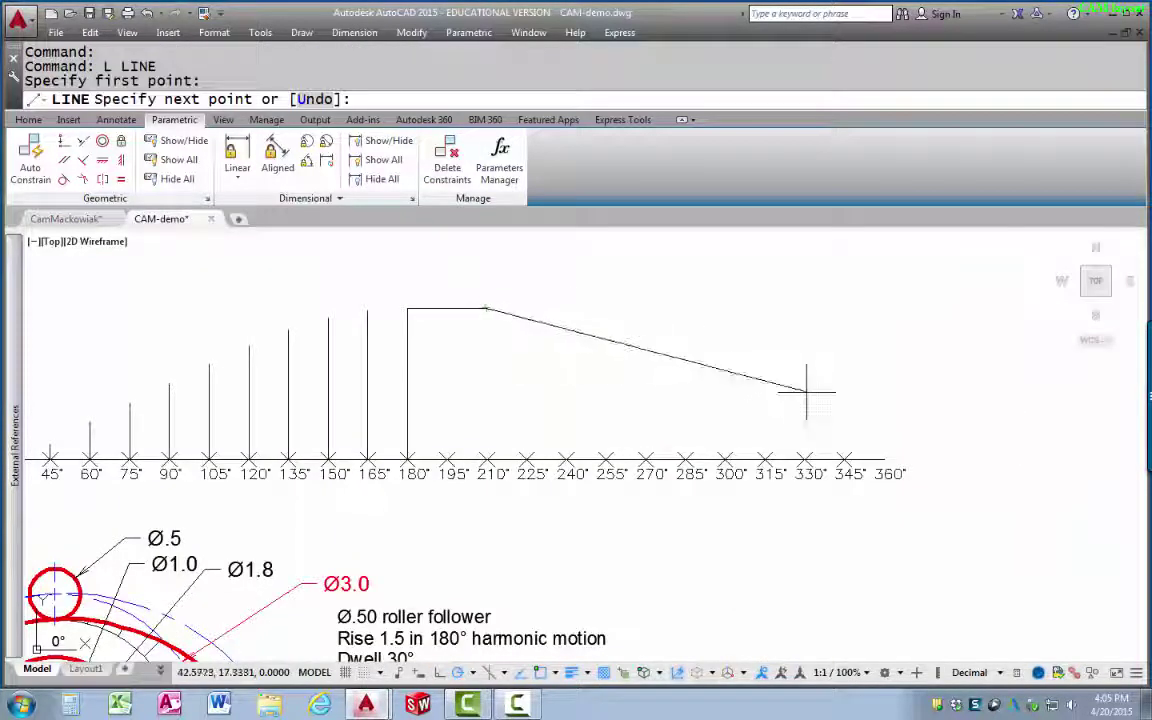
{"action": "left_click", "coordinate": [806, 458]}
{"action": "key", "text": "Return"}
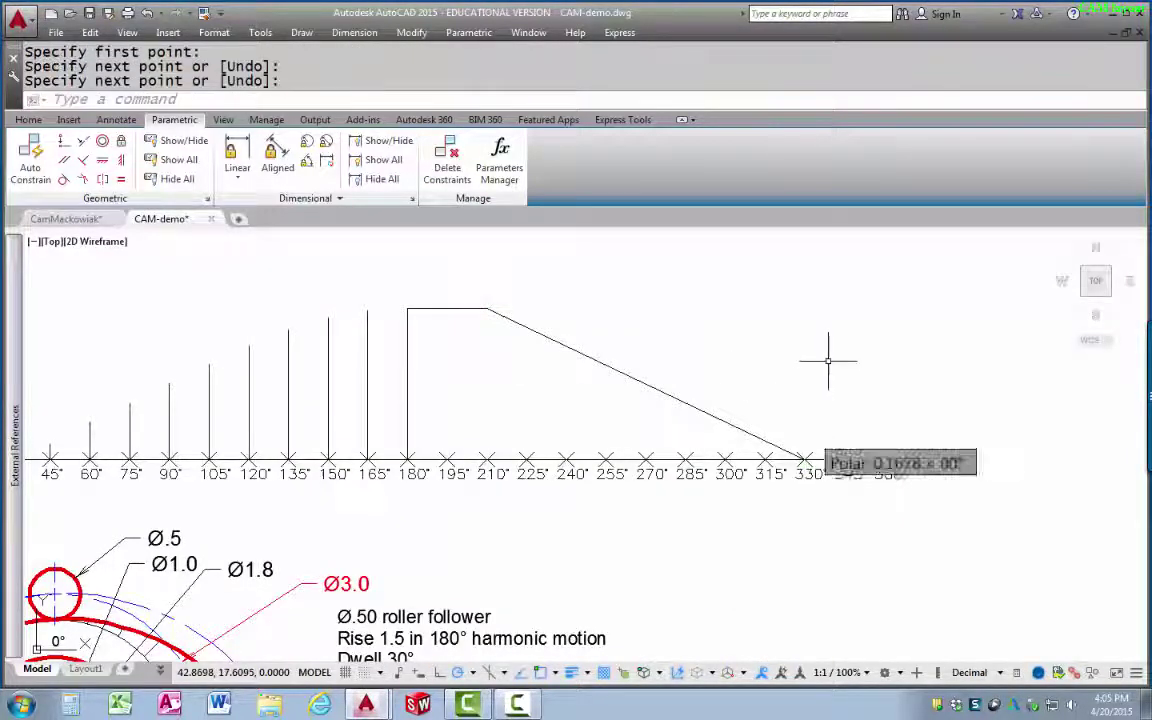
- Move the sloping line between 210° and 330° to the hid layer
{"action": "left_click", "coordinate": [613, 355]}
{"action": "left_click", "coordinate": [600, 382]}
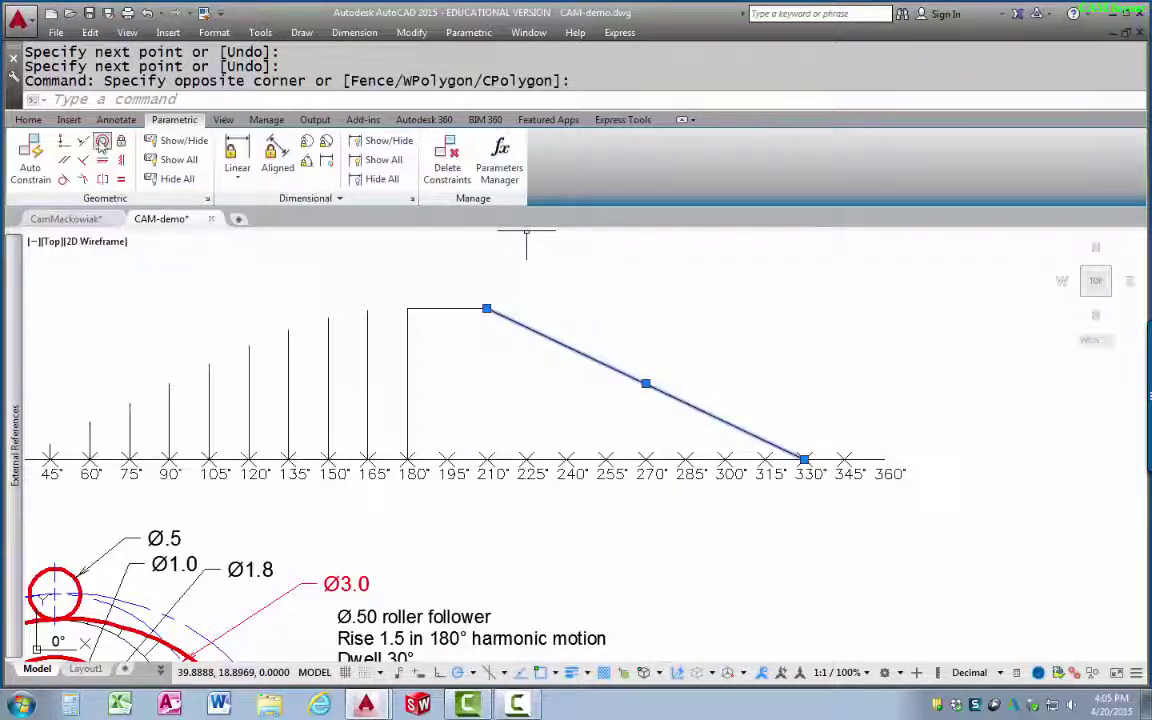
{"action": "left_click", "coordinate": [28, 119]}
{"action": "left_click", "coordinate": [600, 141]}
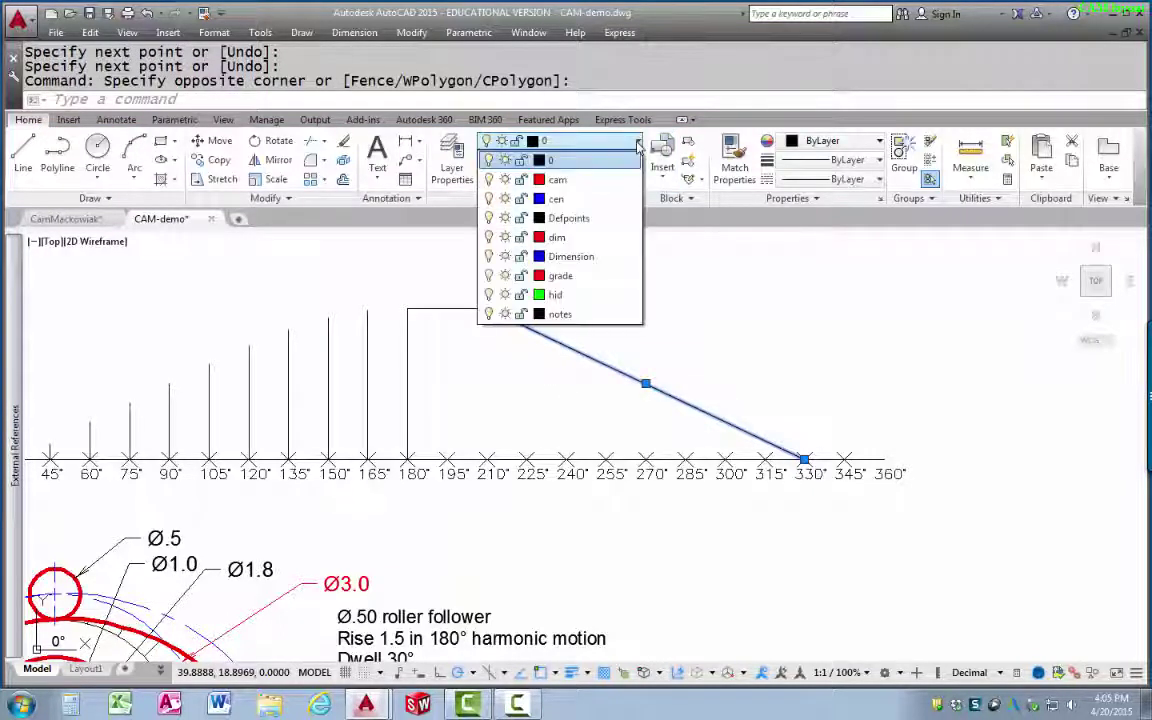
{"action": "left_click", "coordinate": [557, 295]}
{"action": "key", "text": "Escape"}
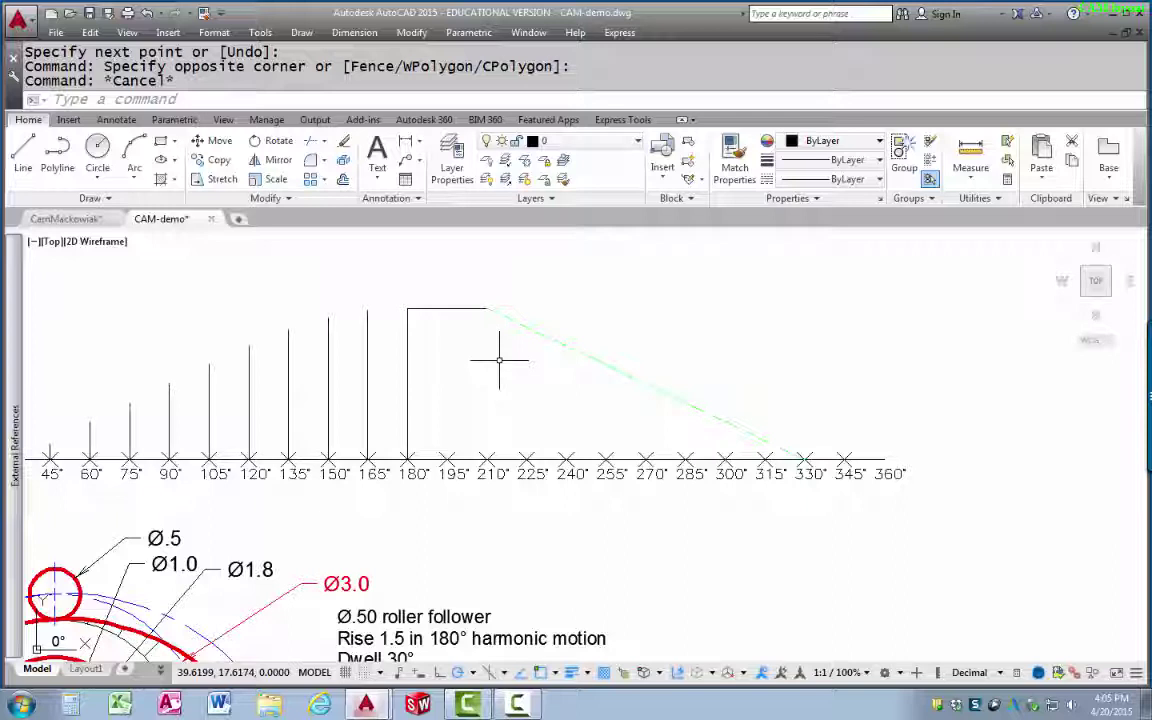
- Draw a two-point circle with a diameter of 1 directly below the dwell line's end at 210°
{"action": "key", "text": "Return"}
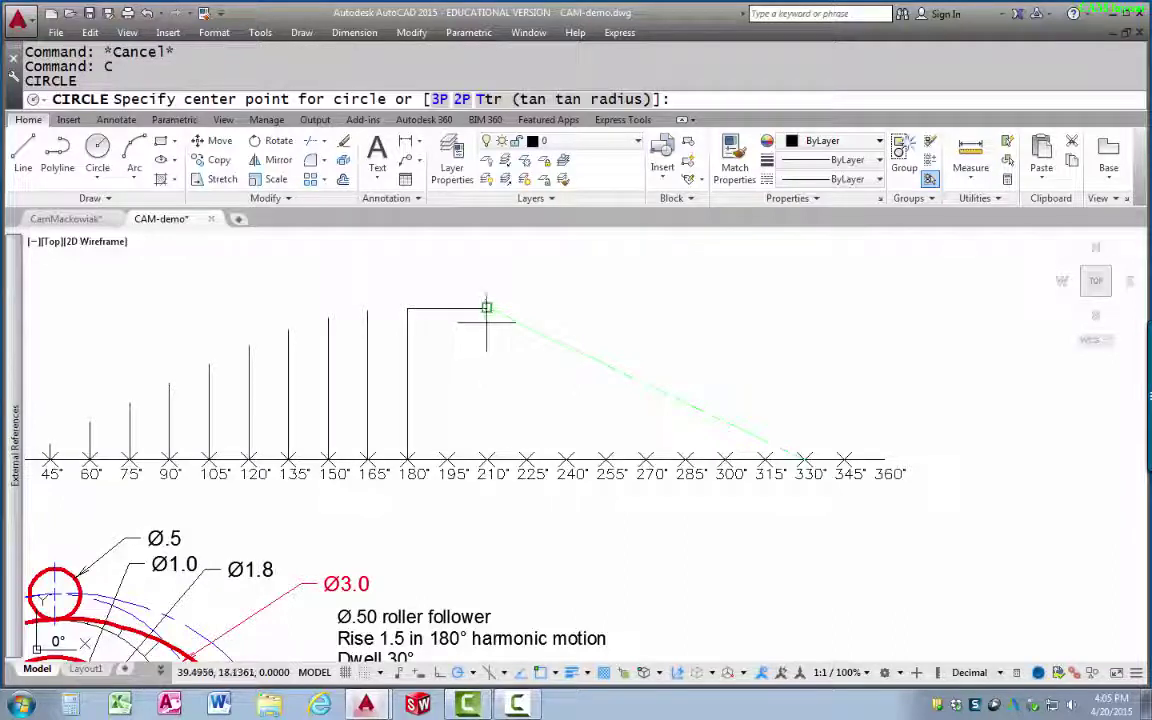
{"action": "type", "text": "2p"}
{"action": "key", "text": "Return"}
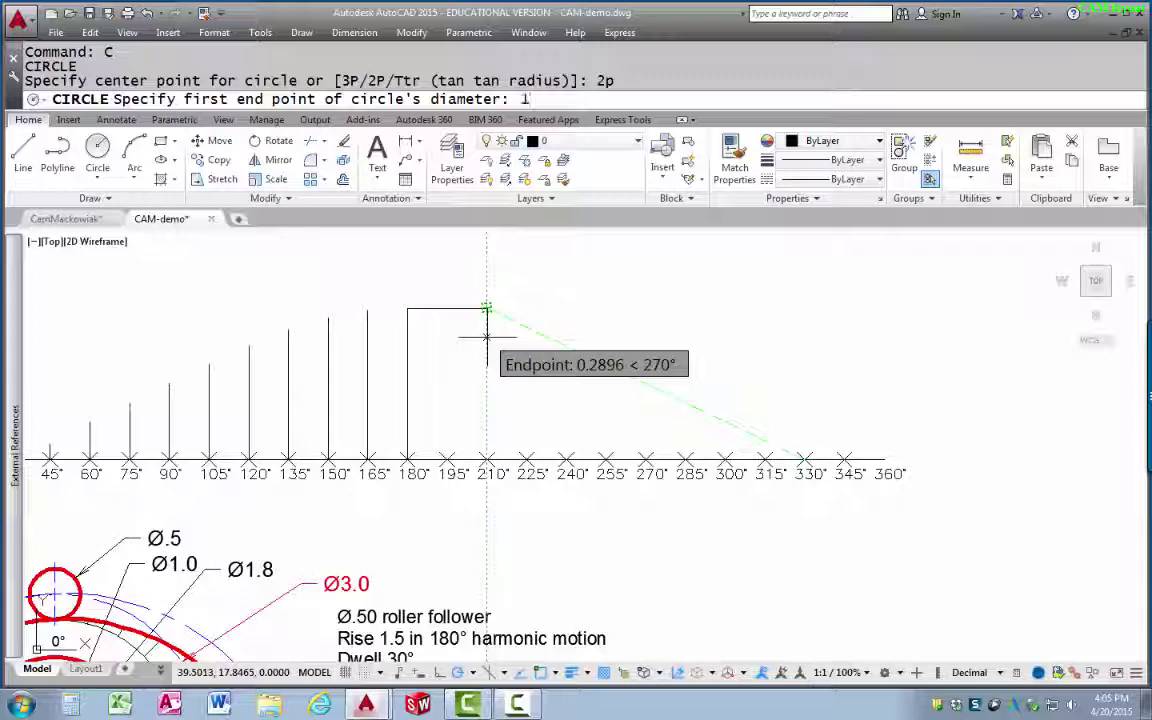
{"action": "key", "text": "Return"}
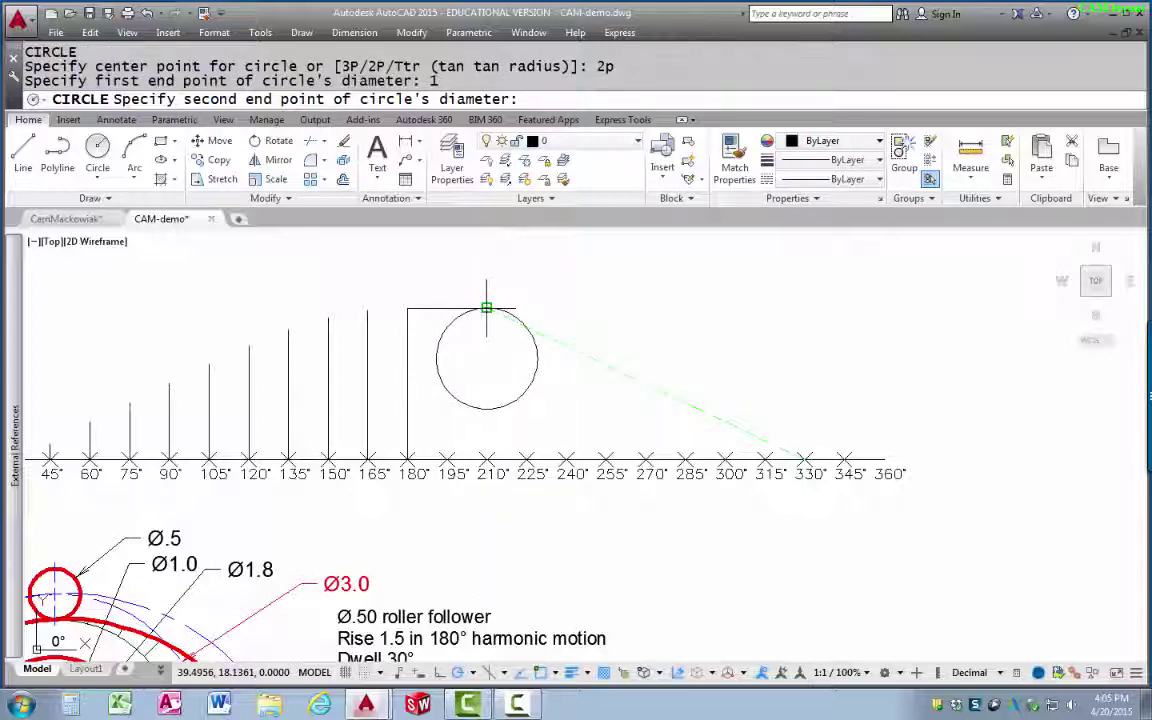
{"action": "key", "text": "Escape"}
- Draw a vertical radius line from the circle's center to its top point at the end of the dwell line
{"action": "scroll", "coordinate": [509, 348], "scroll_direction": "down", "scroll_amount": 1}
{"action": "scroll", "coordinate": [500, 352], "scroll_direction": "up", "scroll_amount": 4}
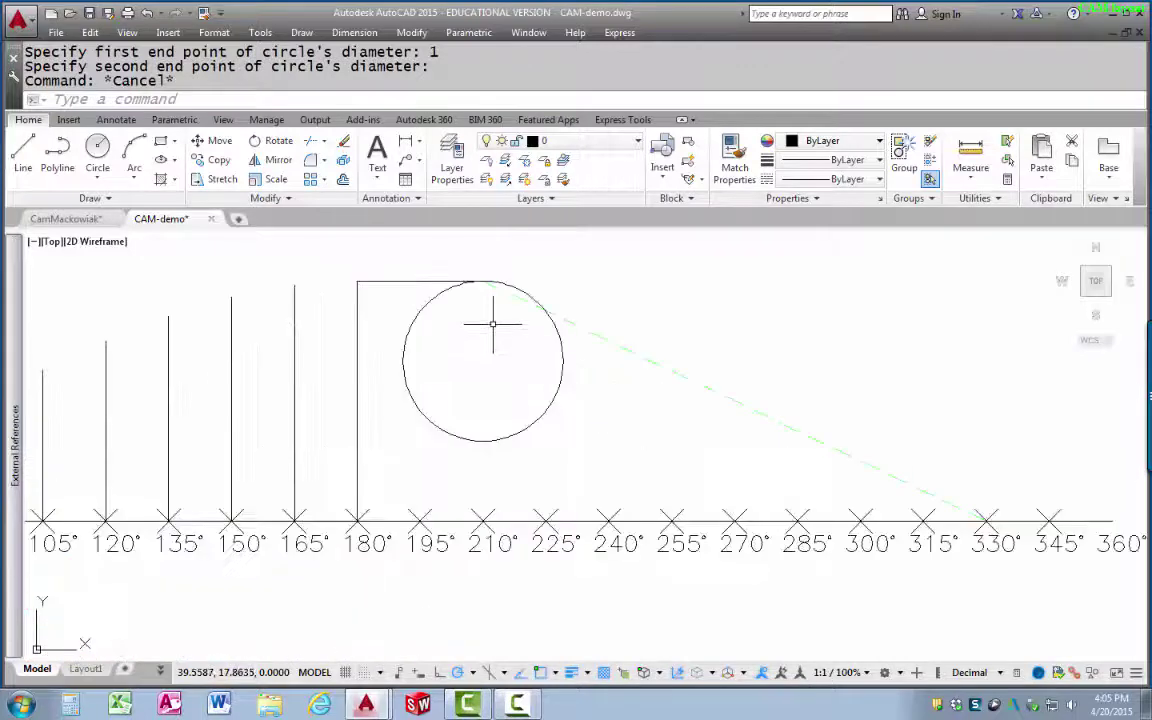
{"action": "type", "text": "L"}
{"action": "key", "text": "Return"}
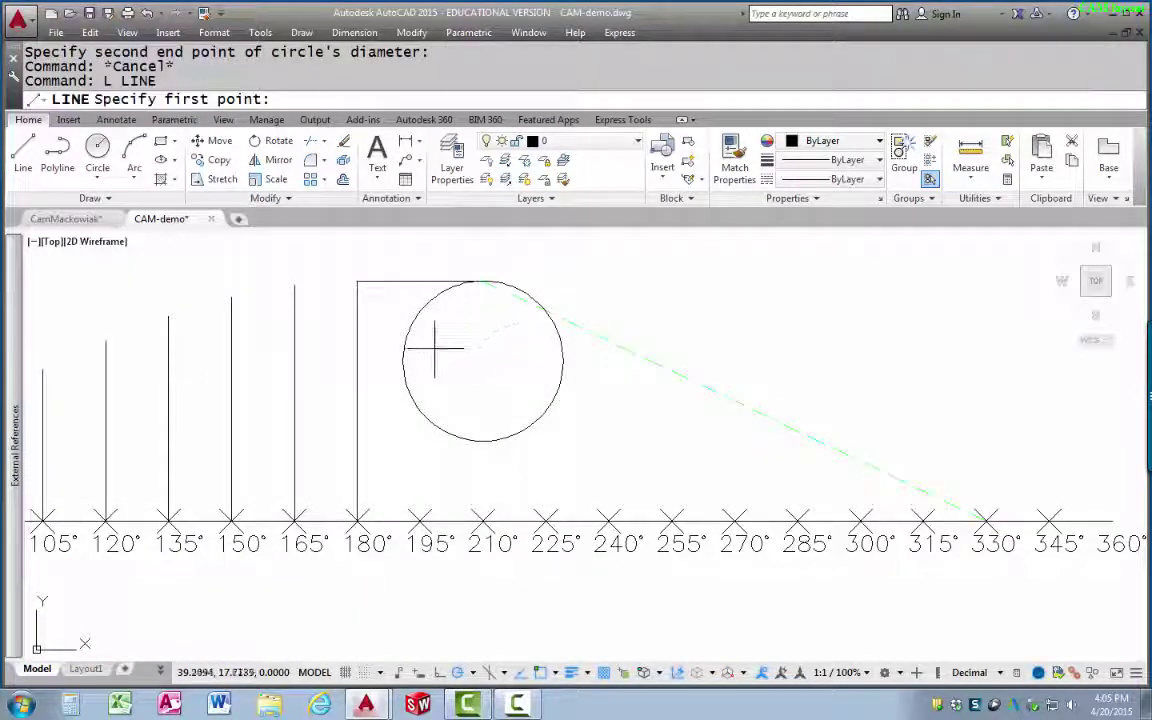
{"action": "left_click", "coordinate": [482, 361]}
{"action": "left_click", "coordinate": [482, 281]}
{"action": "key", "text": "Escape"}
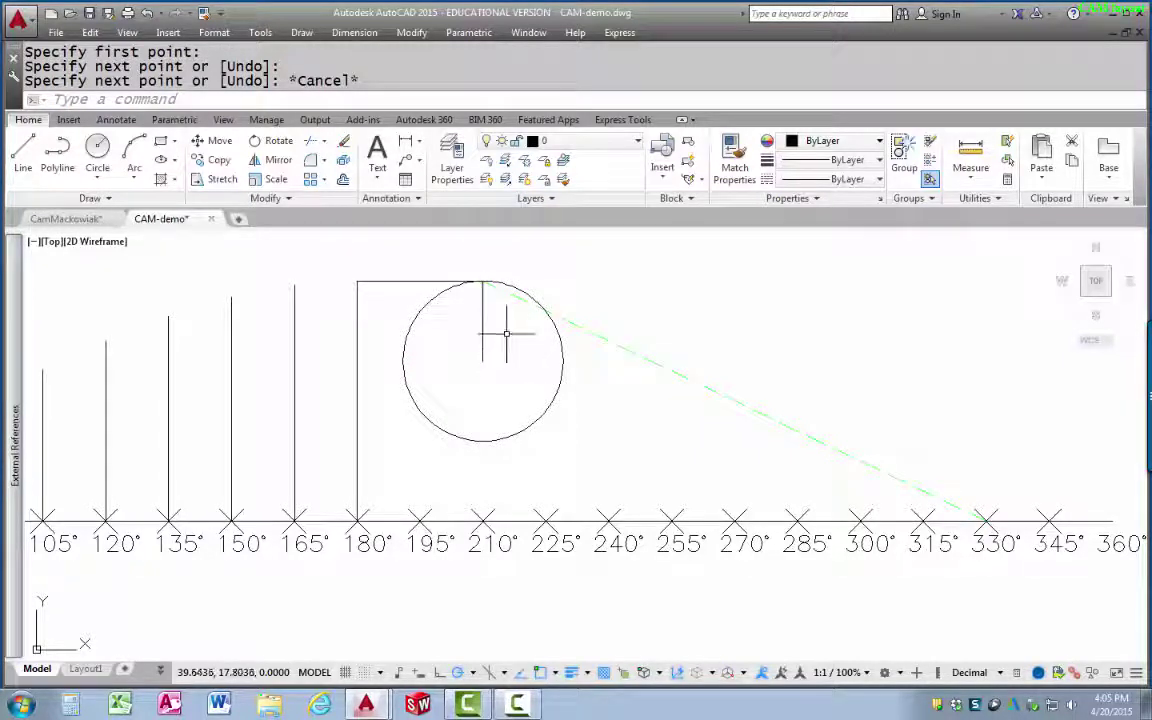
- Erase the vertical radius line inside the circle
{"action": "left_click", "coordinate": [507, 334]}
{"action": "left_click", "coordinate": [467, 329]}
{"action": "type", "text": "e"}
{"action": "key", "text": "Return"}
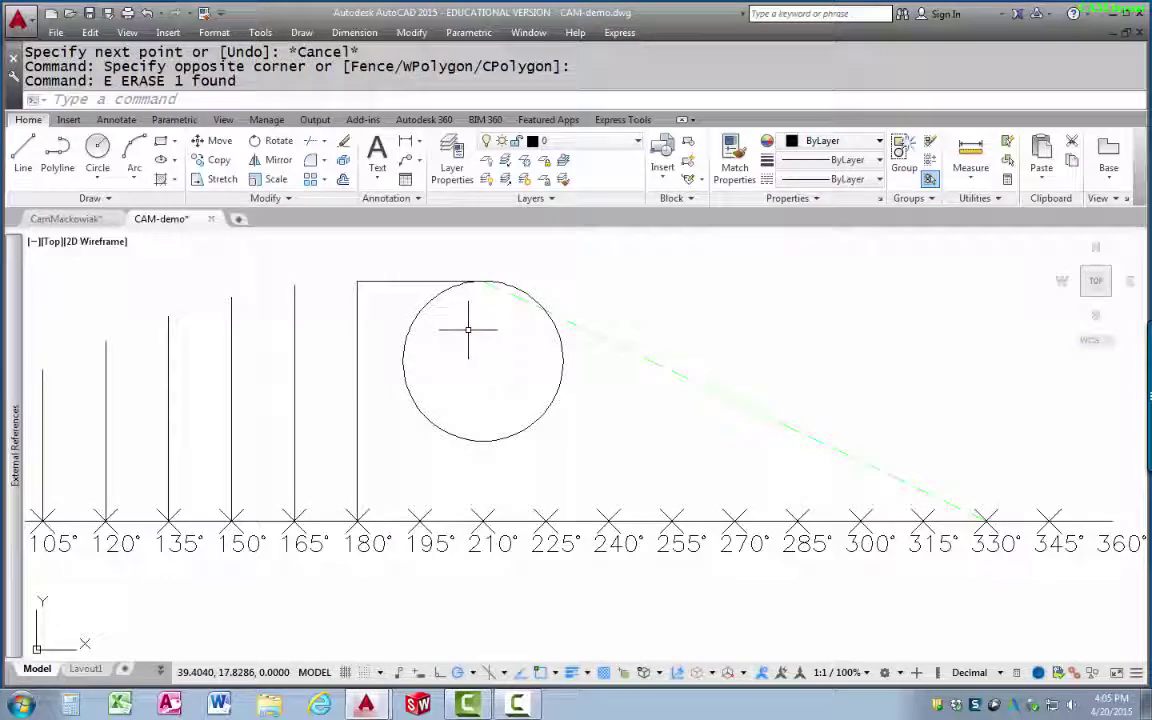
- Copy the circle from its center to a point 1 unit directly above the 330° mark
{"action": "middle_click_drag", "start_coordinate": [660, 395], "coordinate": [580, 398]}
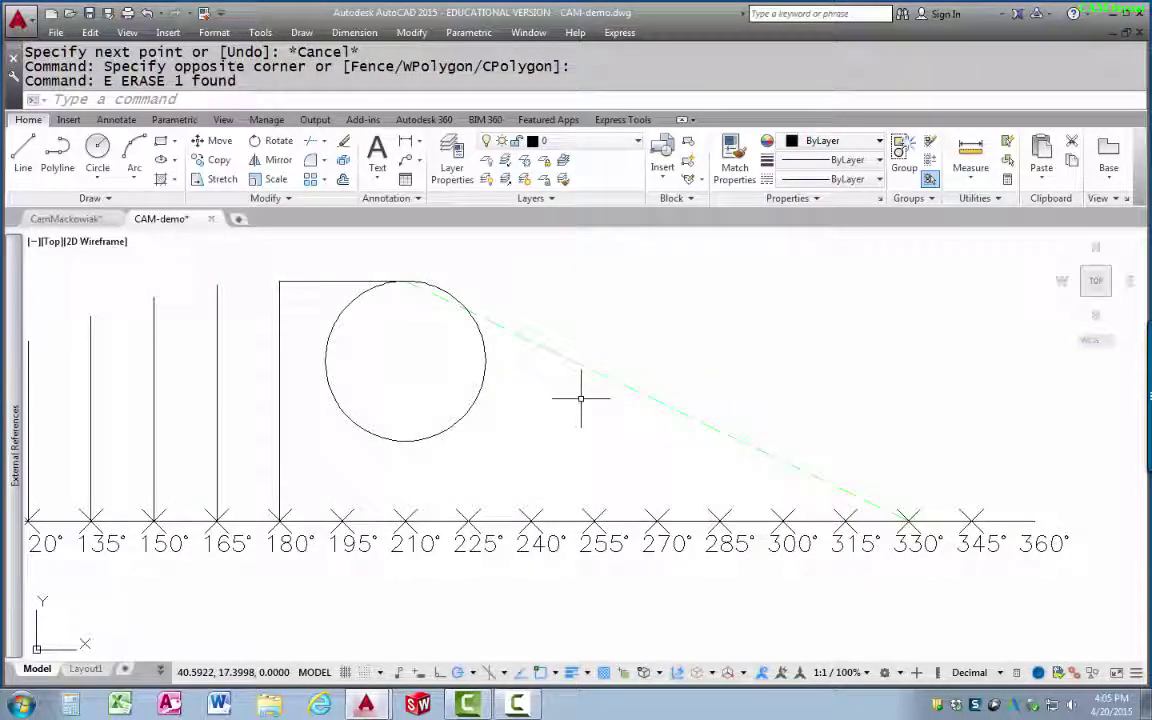
{"action": "type", "text": "co"}
{"action": "key", "text": "Return"}
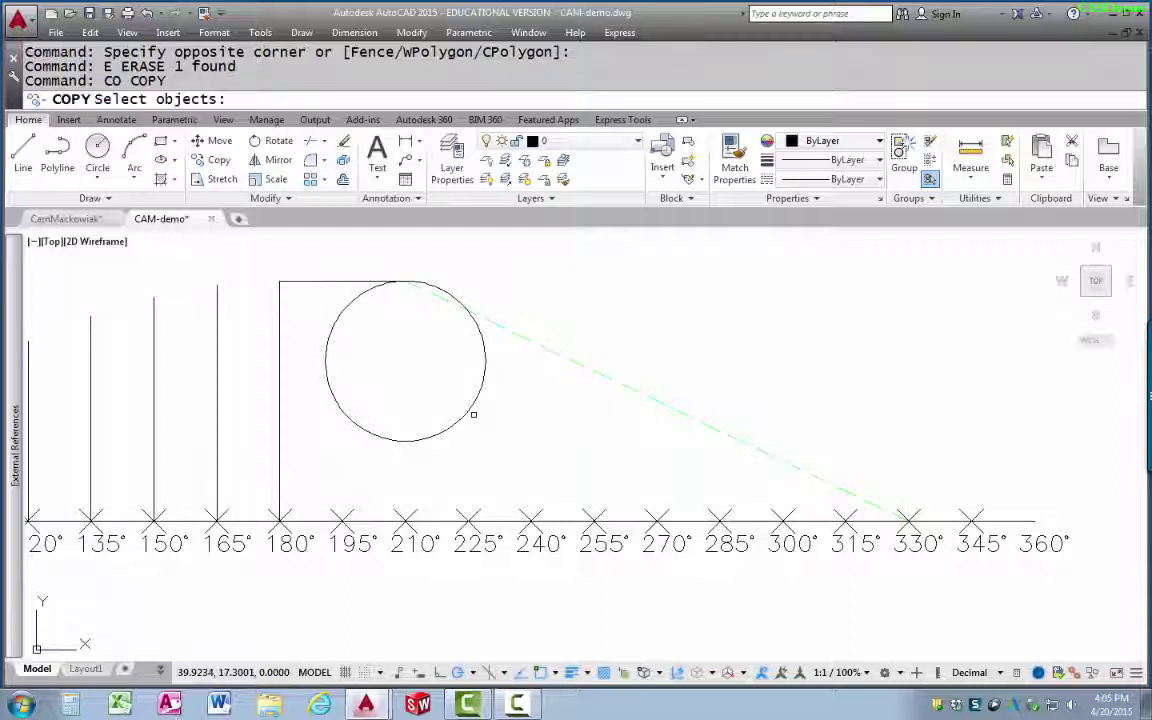
{"action": "left_click", "coordinate": [474, 414]}
{"action": "key", "text": "Return"}
{"action": "left_click", "coordinate": [405, 361]}
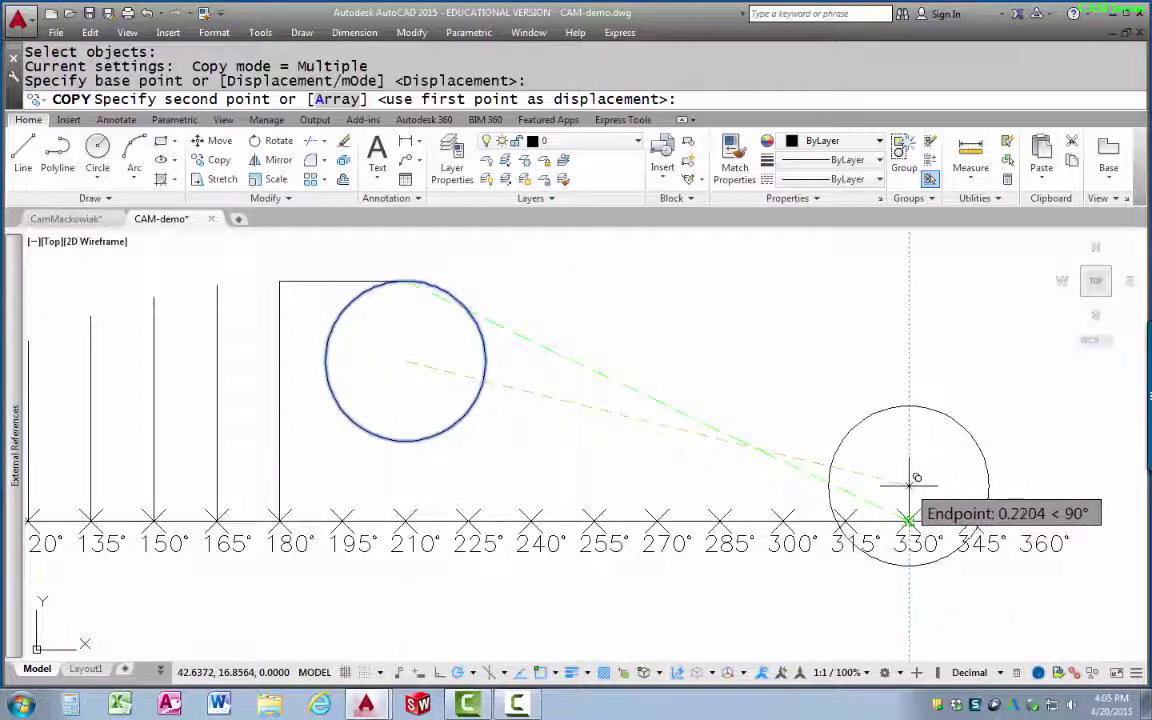
{"action": "type", "text": "1"}
{"action": "key", "text": "Return"}
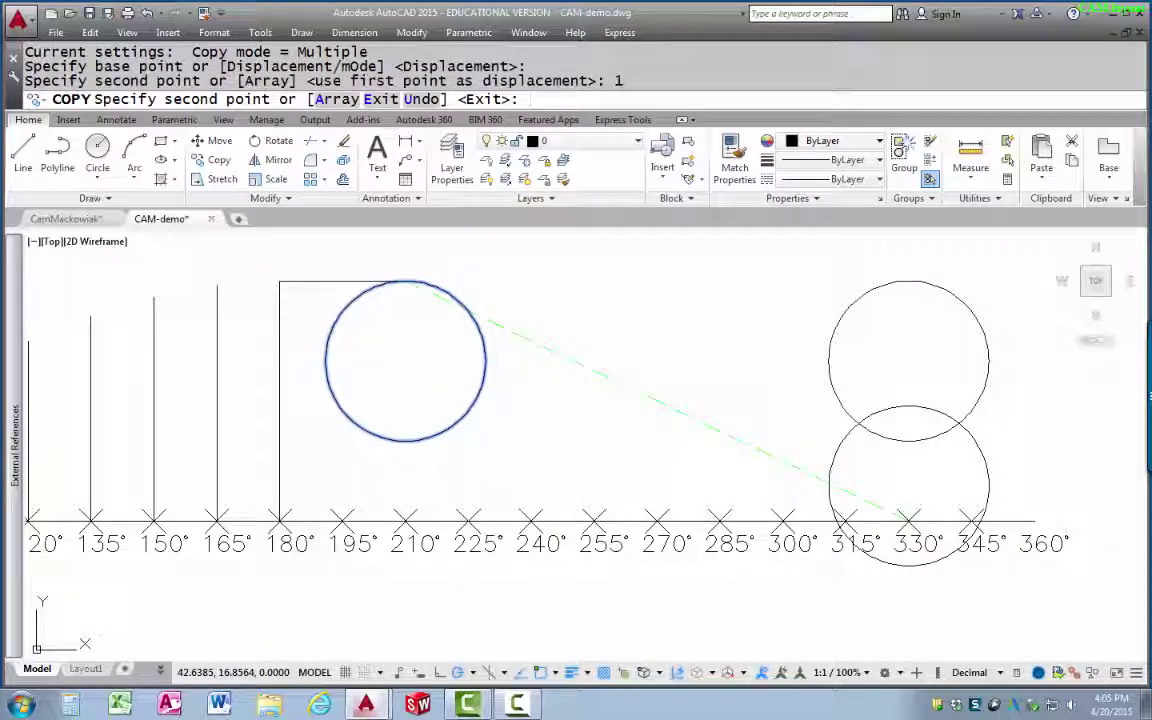
{"action": "key", "text": "Return"}
{"action": "left_click", "coordinate": [931, 447]}
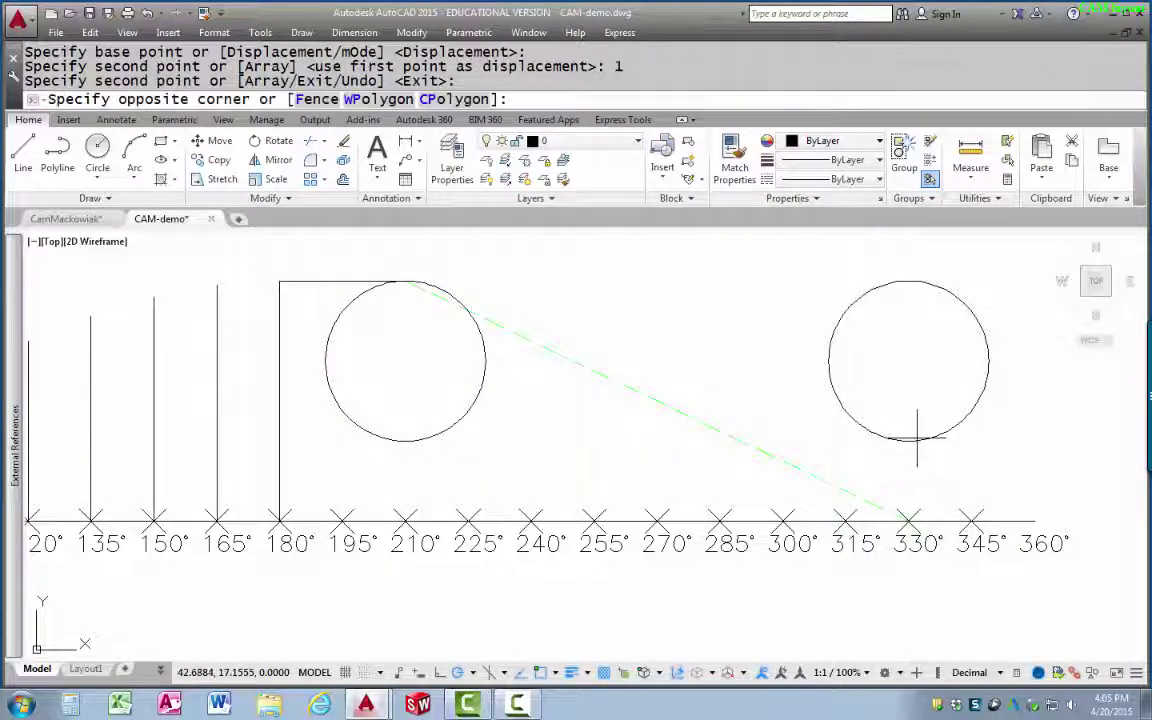
{"action": "key", "text": "Escape"}
{"action": "key", "text": "Escape"}
{"action": "left_click", "coordinate": [998, 380]}
{"action": "left_click", "coordinate": [913, 424]}
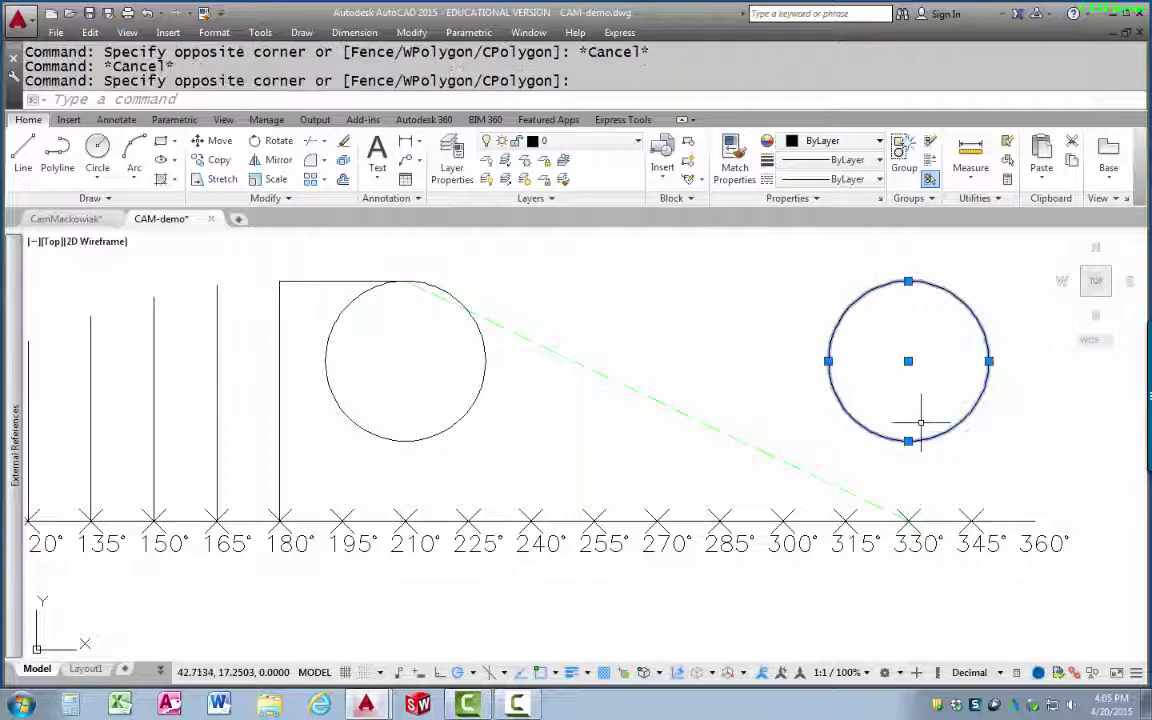
{"action": "left_click", "coordinate": [908, 361]}
{"action": "key", "text": "Escape"}
{"action": "type", "text": "m"}
{"action": "key", "text": "Return"}
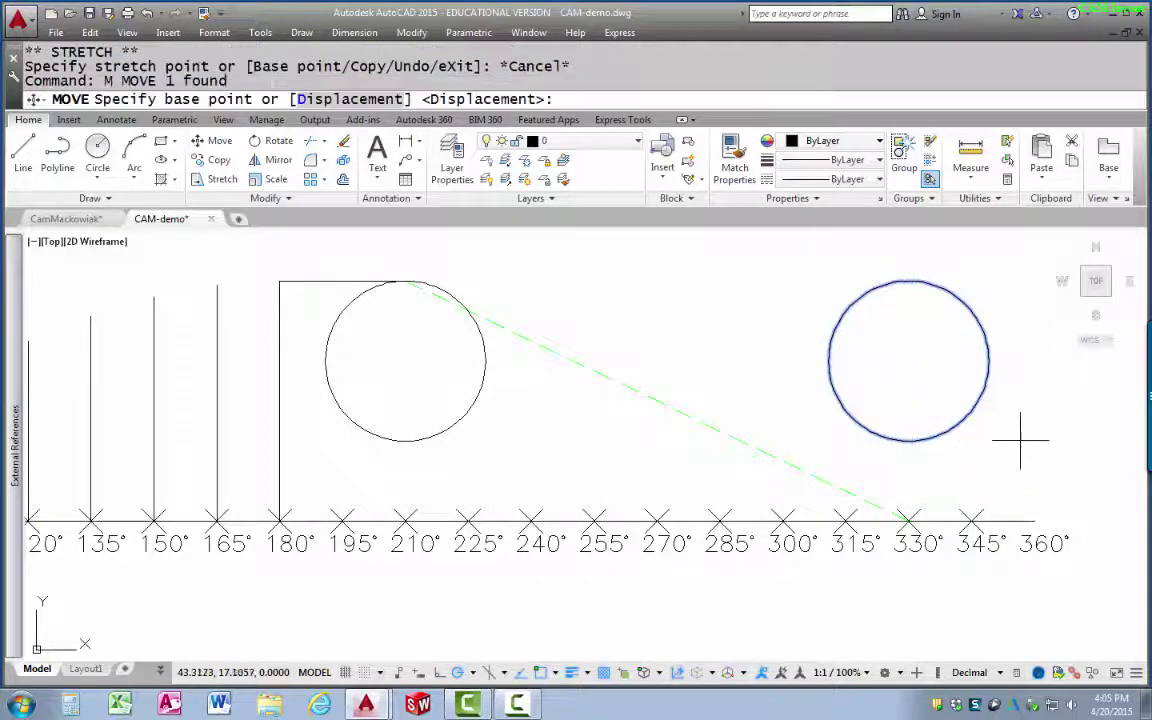
{"action": "left_click", "coordinate": [1010, 361]}
{"action": "key", "text": "Escape"}
- Move the copied circle by its bottom quadrant onto the baseline point at 330°
{"action": "type", "text": "m"}
{"action": "key", "text": "Return"}
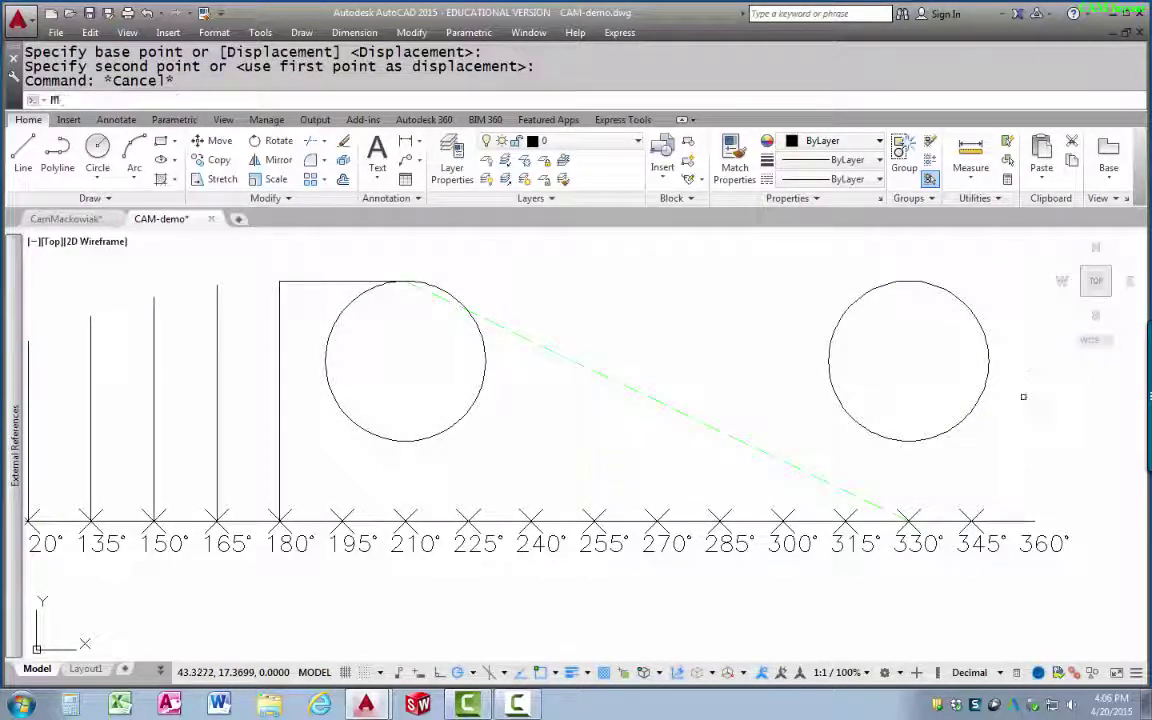
{"action": "left_click", "coordinate": [1023, 396]}
{"action": "left_click", "coordinate": [943, 403]}
{"action": "key", "text": "Return"}
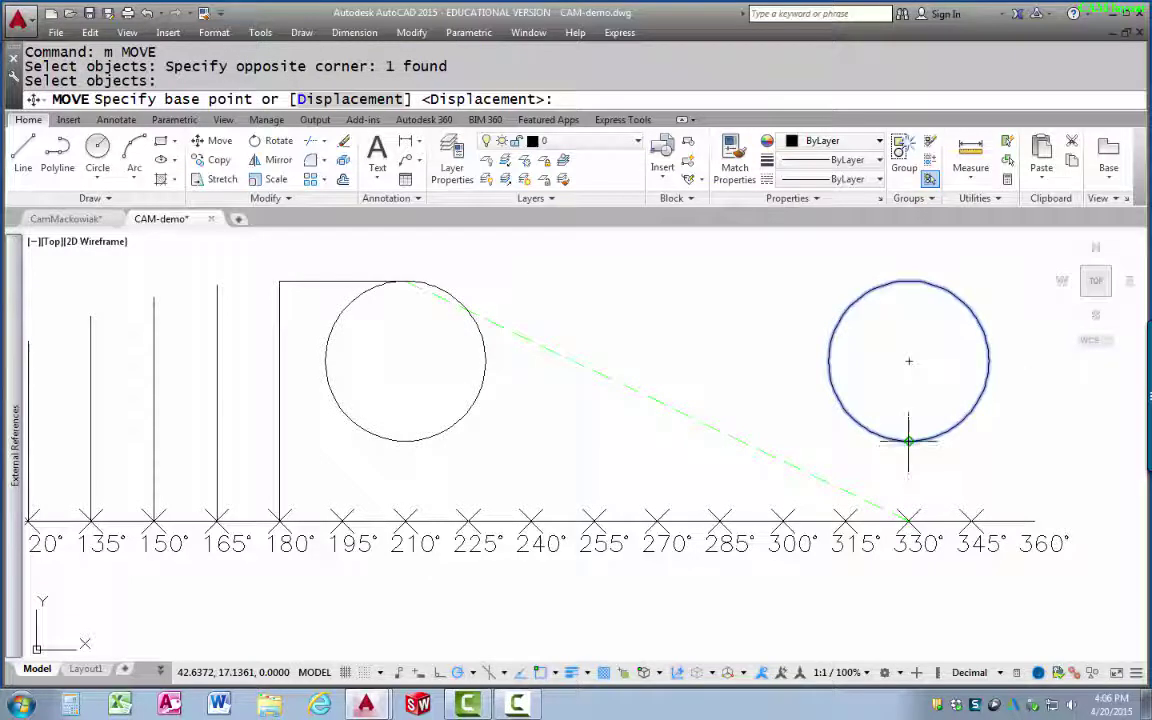
{"action": "left_click", "coordinate": [909, 440]}
{"action": "left_click", "coordinate": [908, 518]}
{"action": "key", "text": "Escape"}
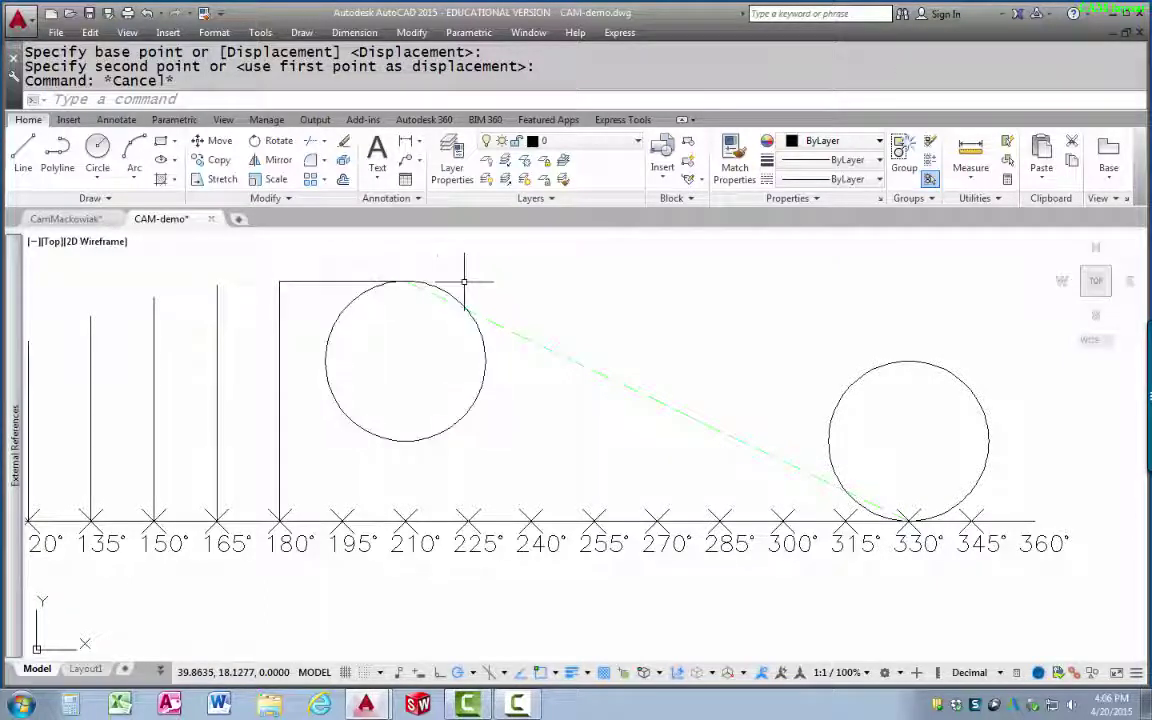
- Draw a line tangent to the upper side of the 210° circle and the lower side of the 330° circle
{"action": "type", "text": "l"}
{"action": "key", "text": "Return"}
{"action": "type", "text": "tan"}
{"action": "key", "text": "Return"}
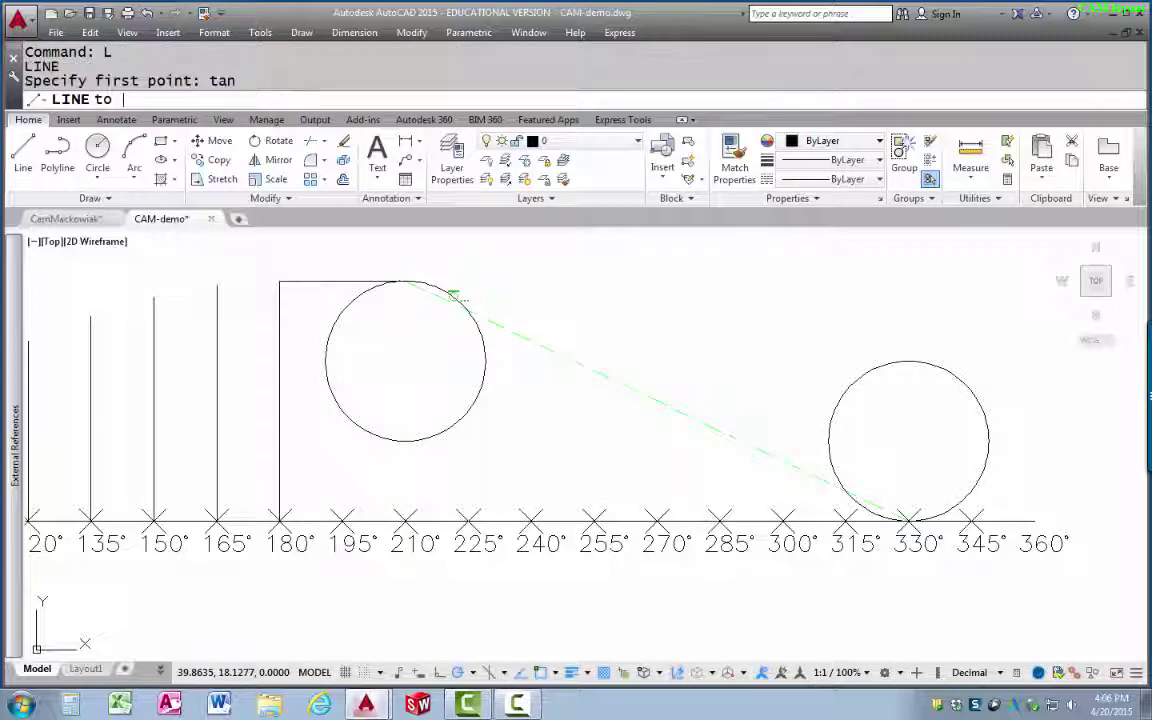
{"action": "left_click", "coordinate": [456, 260]}
{"action": "type", "text": "tan"}
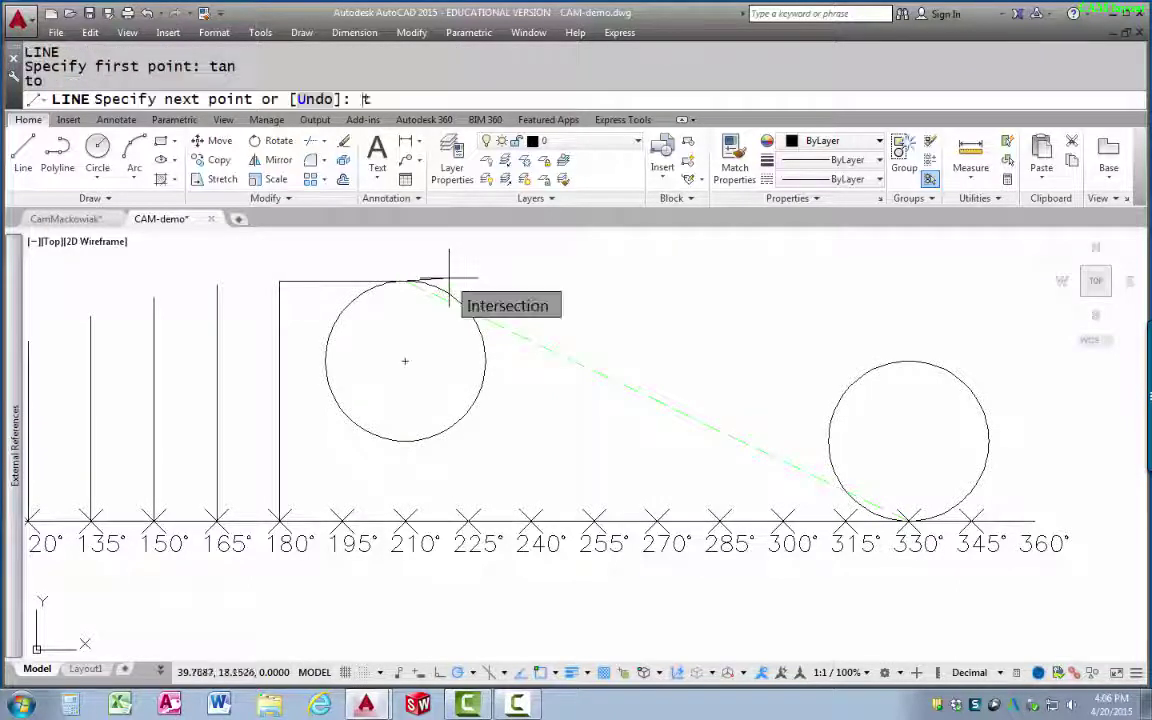
{"action": "key", "text": "Return"}
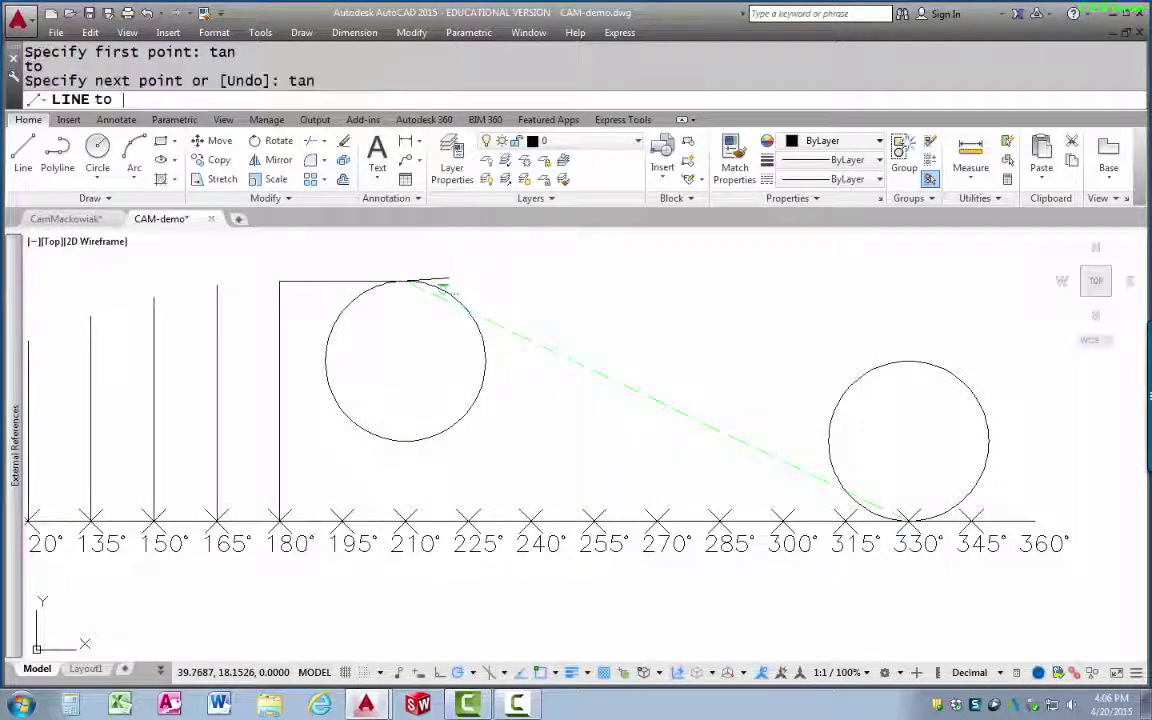
{"action": "left_click", "coordinate": [869, 507]}
{"action": "key", "text": "Escape"}
{"action": "middle_click_drag", "start_coordinate": [509, 387], "coordinate": [524, 399]}
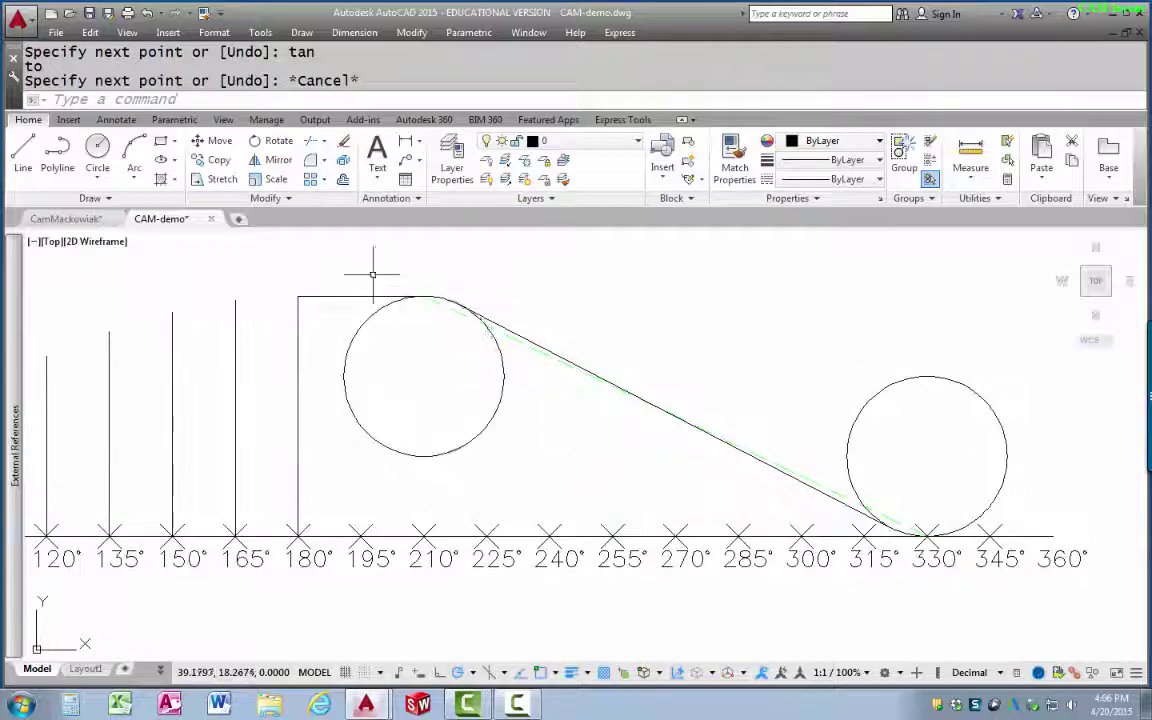
{"action": "key", "text": "Escape"}
- Trim the 210° circle against the dwell line and the tangent line, keeping only the short arc joining them
{"action": "scroll", "coordinate": [545, 345], "scroll_direction": "down", "scroll_amount": 3}
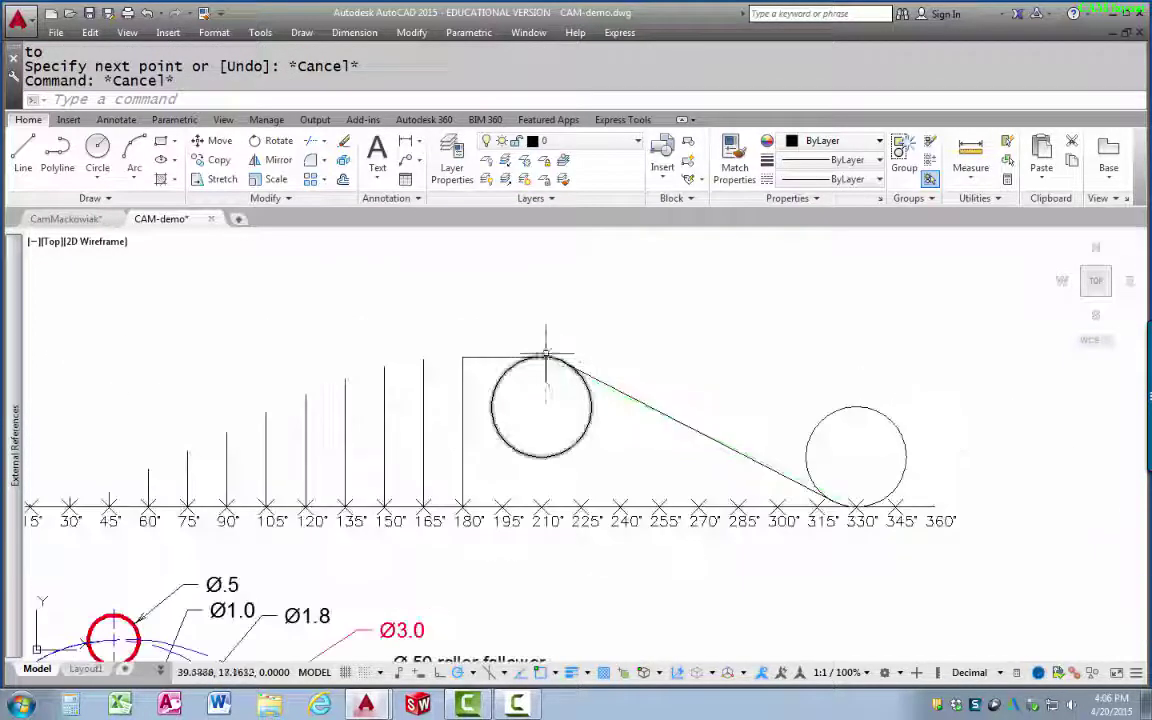
{"action": "scroll", "coordinate": [550, 370], "scroll_direction": "up", "scroll_amount": 5}
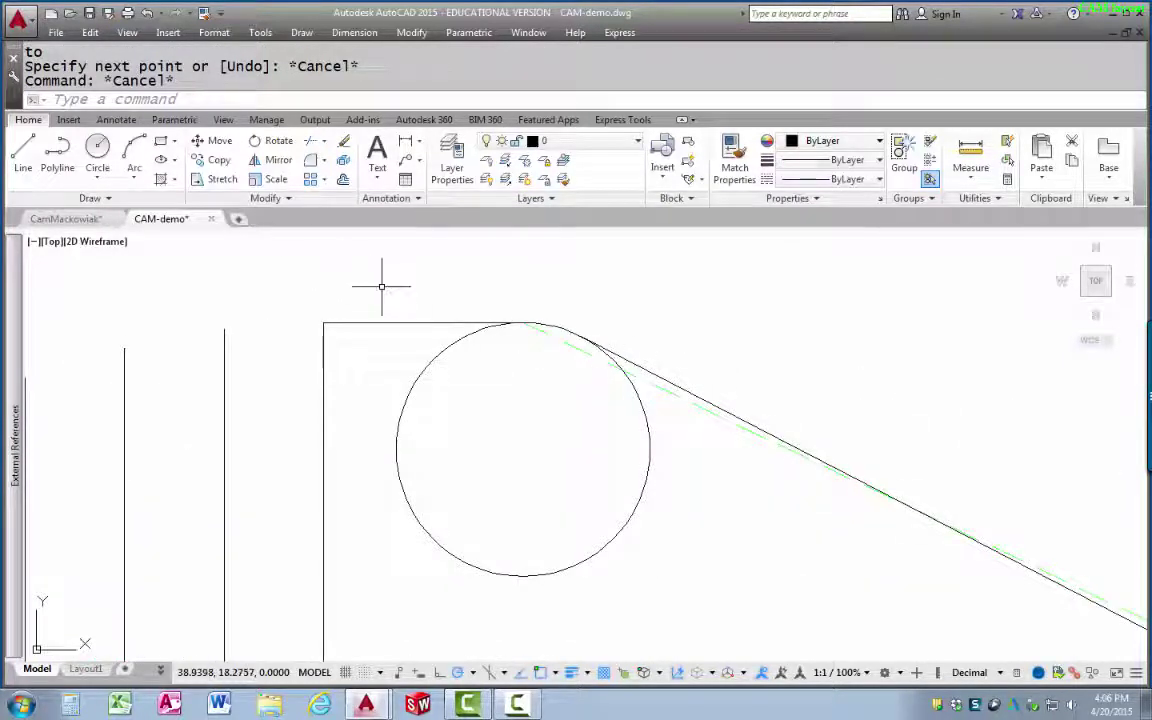
{"action": "type", "text": "tr"}
{"action": "key", "text": "Return"}
{"action": "left_click", "coordinate": [663, 378]}
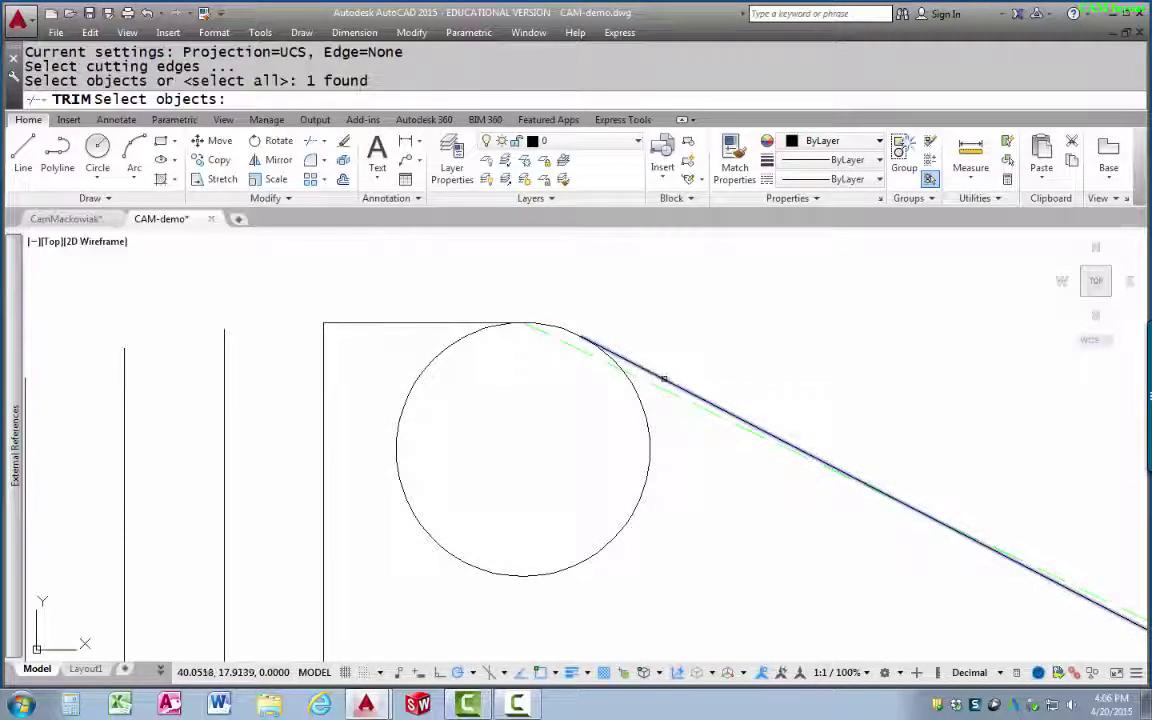
{"action": "left_click", "coordinate": [447, 324]}
{"action": "key", "text": "Return"}
{"action": "left_click", "coordinate": [446, 348]}
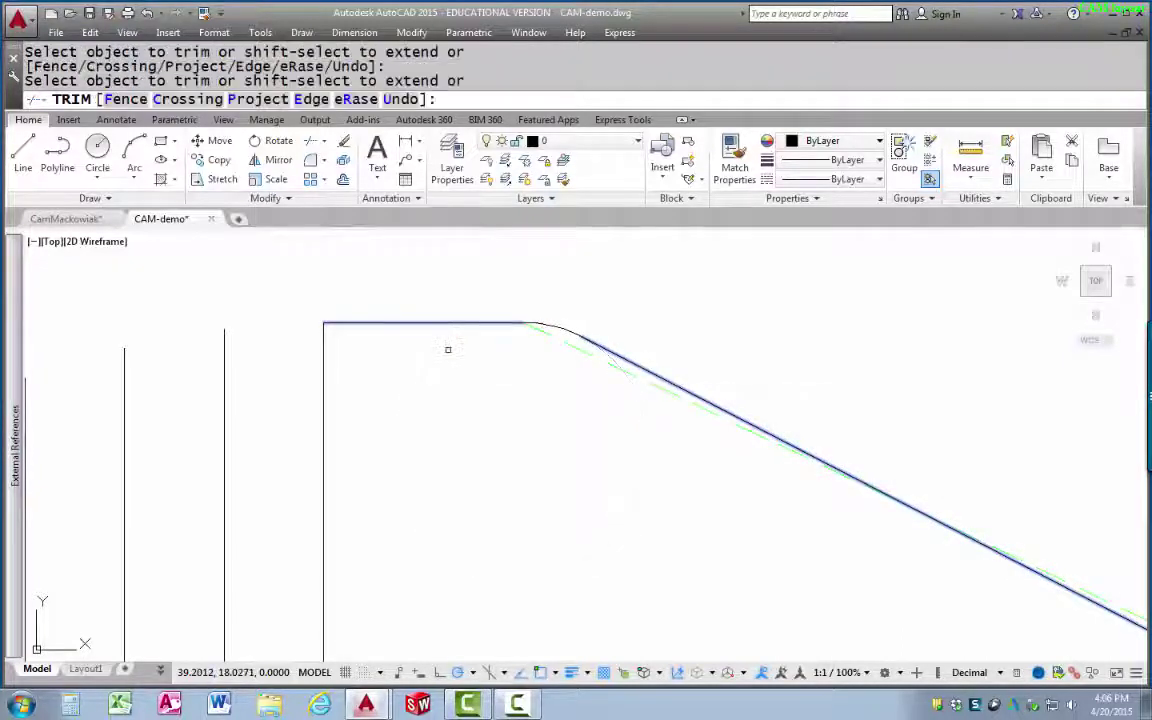
{"action": "middle_click_drag", "start_coordinate": [865, 560], "coordinate": [663, 450]}
{"action": "left_click", "coordinate": [663, 450]}
{"action": "middle_click_drag", "start_coordinate": [833, 483], "coordinate": [805, 463]}
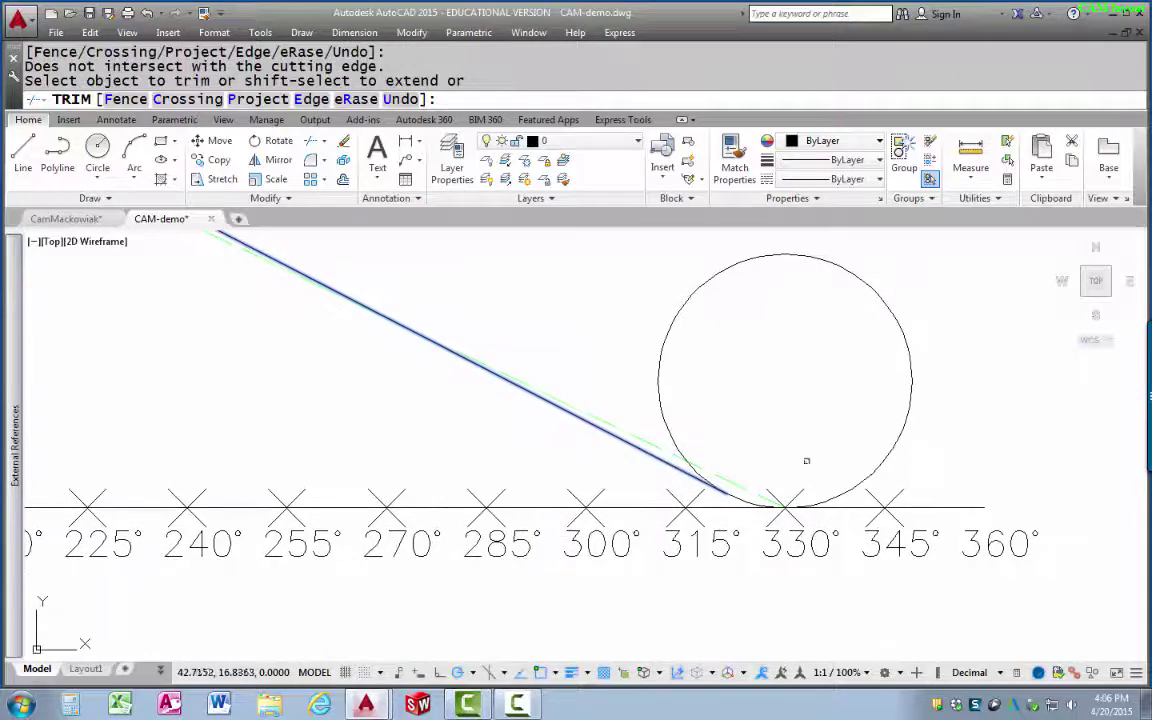
{"action": "key", "text": "Escape"}
{"action": "key", "text": "Return"}
{"action": "left_click", "coordinate": [769, 488]}
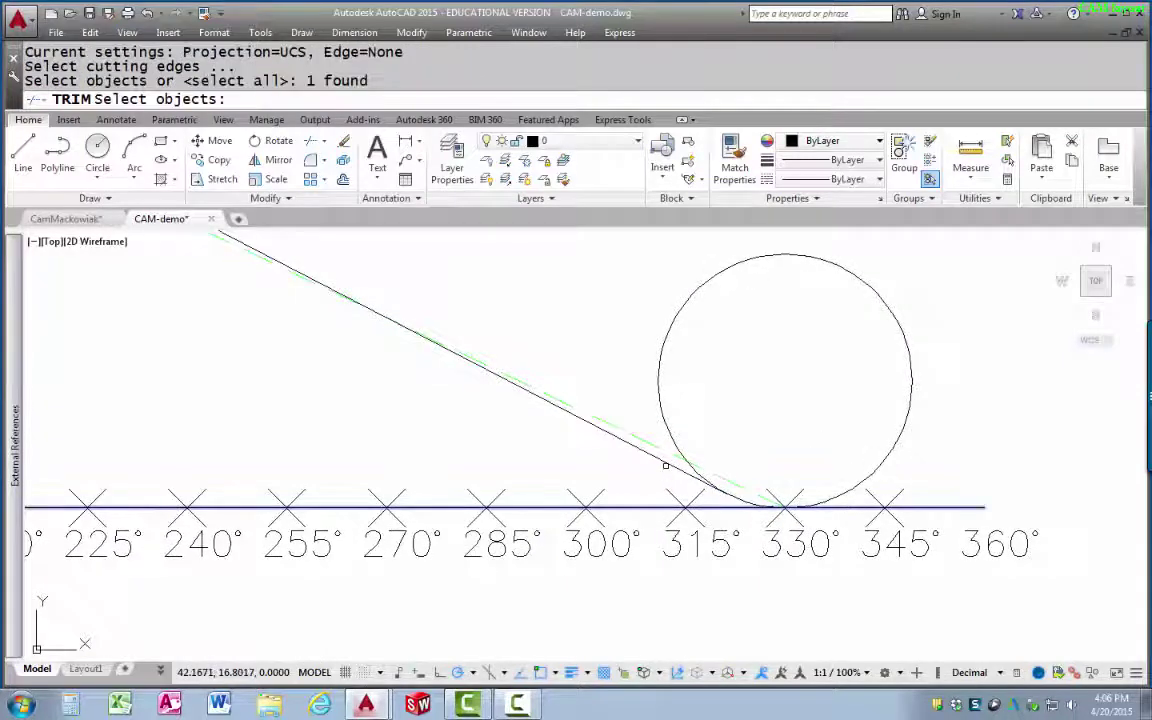
{"action": "left_click", "coordinate": [665, 465]}
{"action": "key", "text": "Return"}
{"action": "left_click", "coordinate": [677, 416]}
{"action": "key", "text": "Escape"}
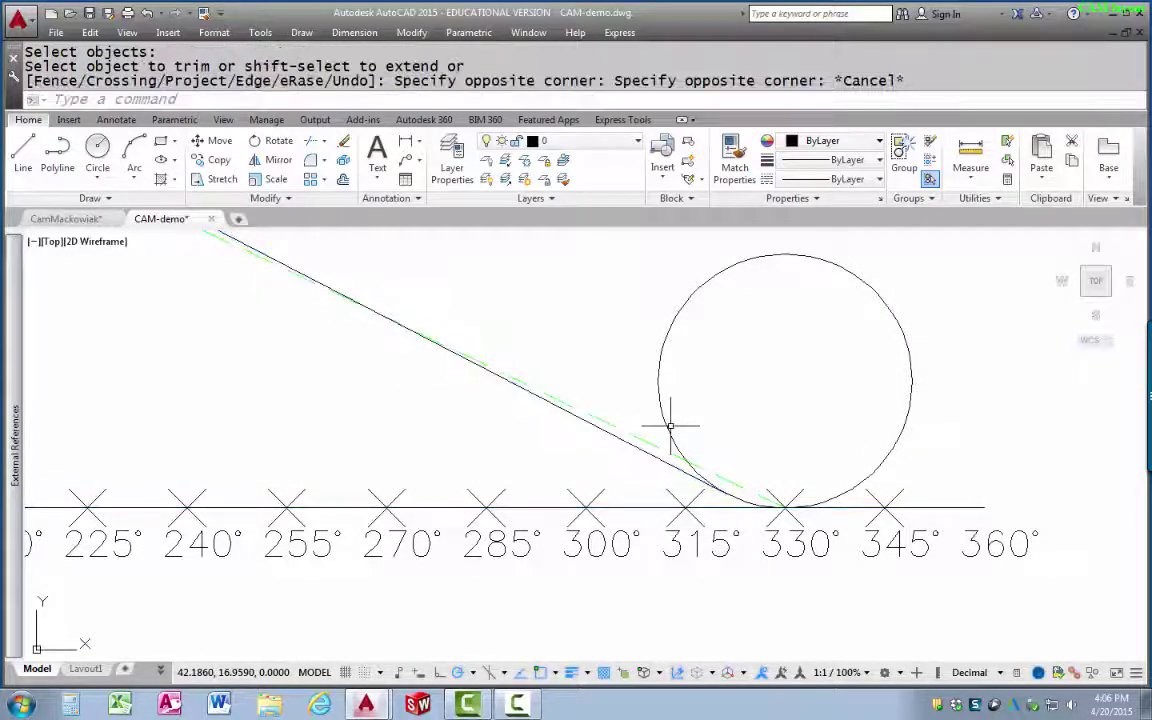
- Trim the 330° circle against the tangent line and the baseline, keeping only the short arc joining them
{"action": "key", "text": "Return"}
{"action": "left_click", "coordinate": [646, 452]}
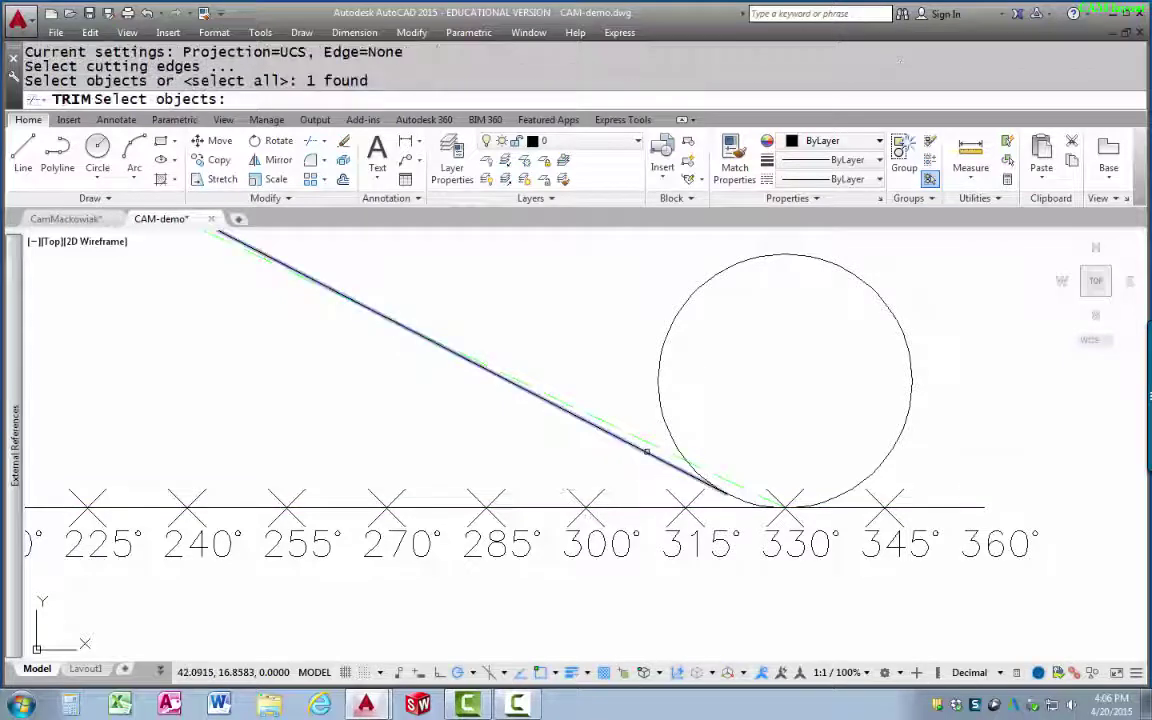
{"action": "left_click", "coordinate": [847, 507]}
{"action": "left_click", "coordinate": [850, 492]}
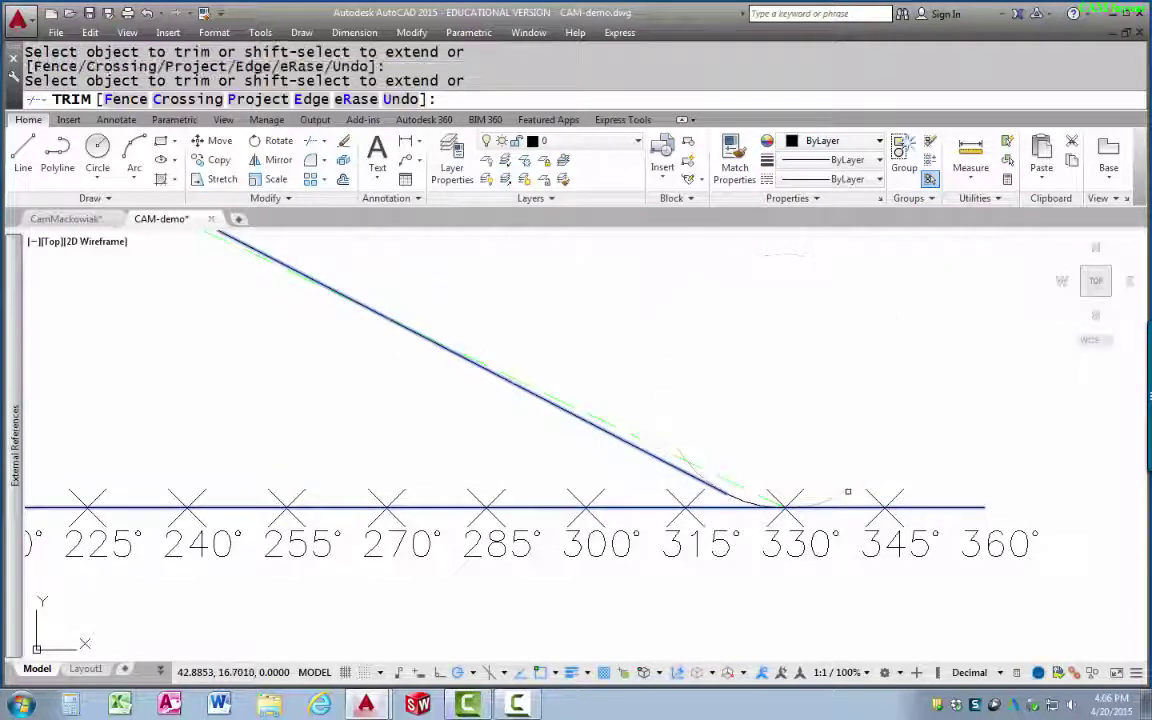
{"action": "key", "text": "Escape"}
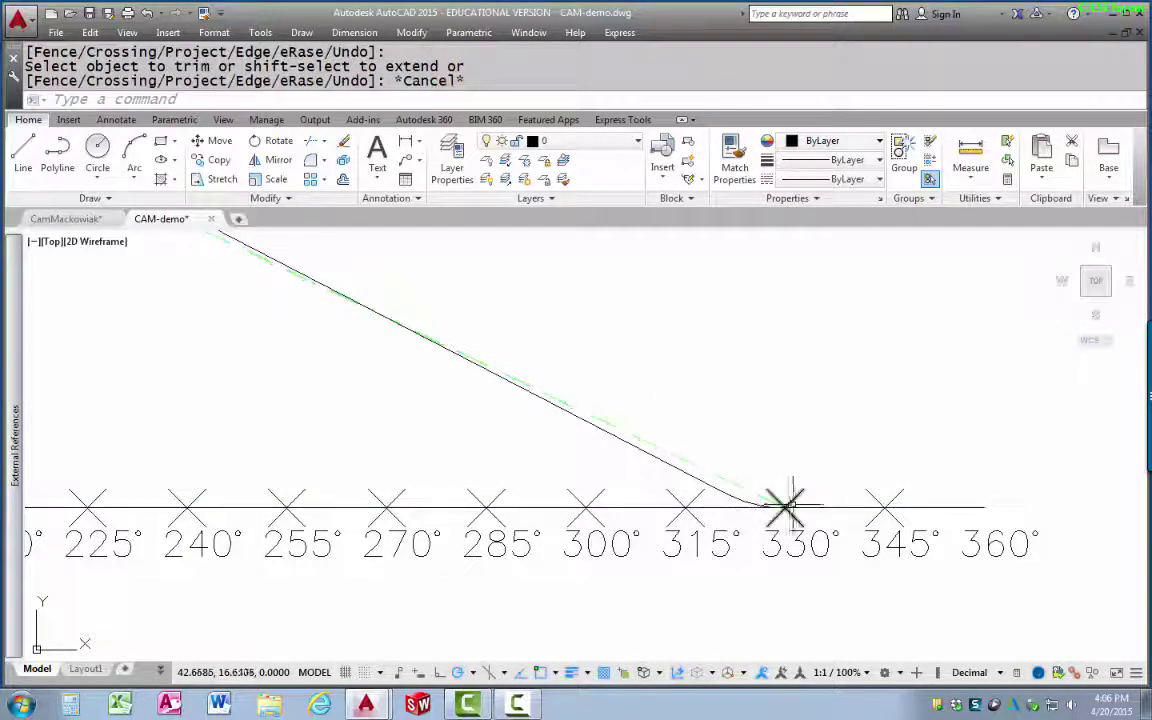
- Draw the closing dwell line along the baseline from the fall curve's end at 330° to 360°
{"action": "middle_click_drag", "start_coordinate": [728, 501], "coordinate": [928, 631]}
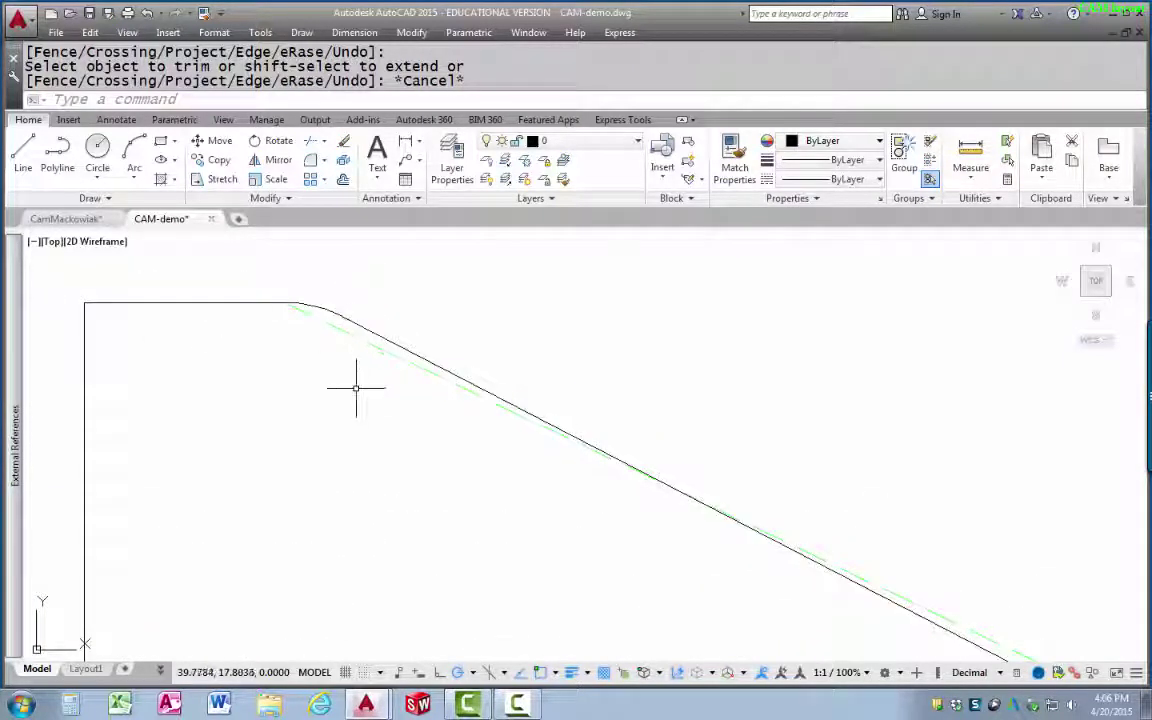
{"action": "middle_click_drag", "start_coordinate": [406, 425], "coordinate": [345, 380]}
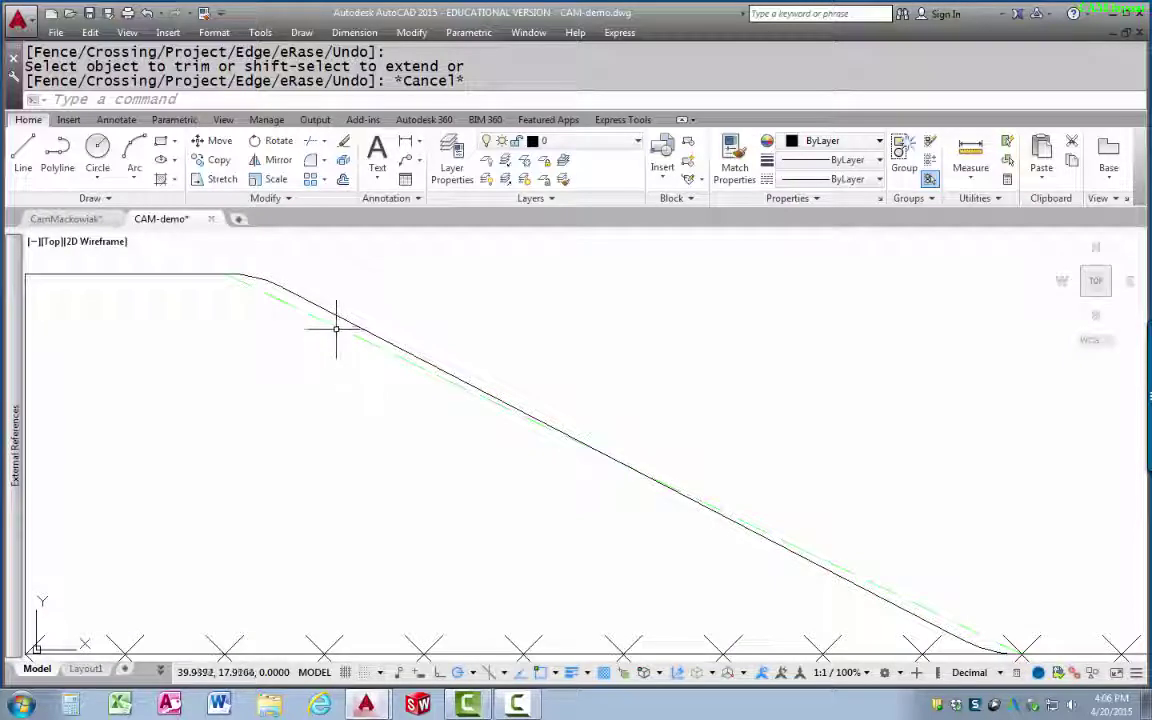
{"action": "mouse_move", "coordinate": [520, 455]}
{"action": "middle_mouse_down"}
{"action": "mouse_move", "coordinate": [298, 501]}
{"action": "mouse_move", "coordinate": [530, 502]}
{"action": "mouse_move", "coordinate": [605, 566]}
{"action": "middle_mouse_up"}
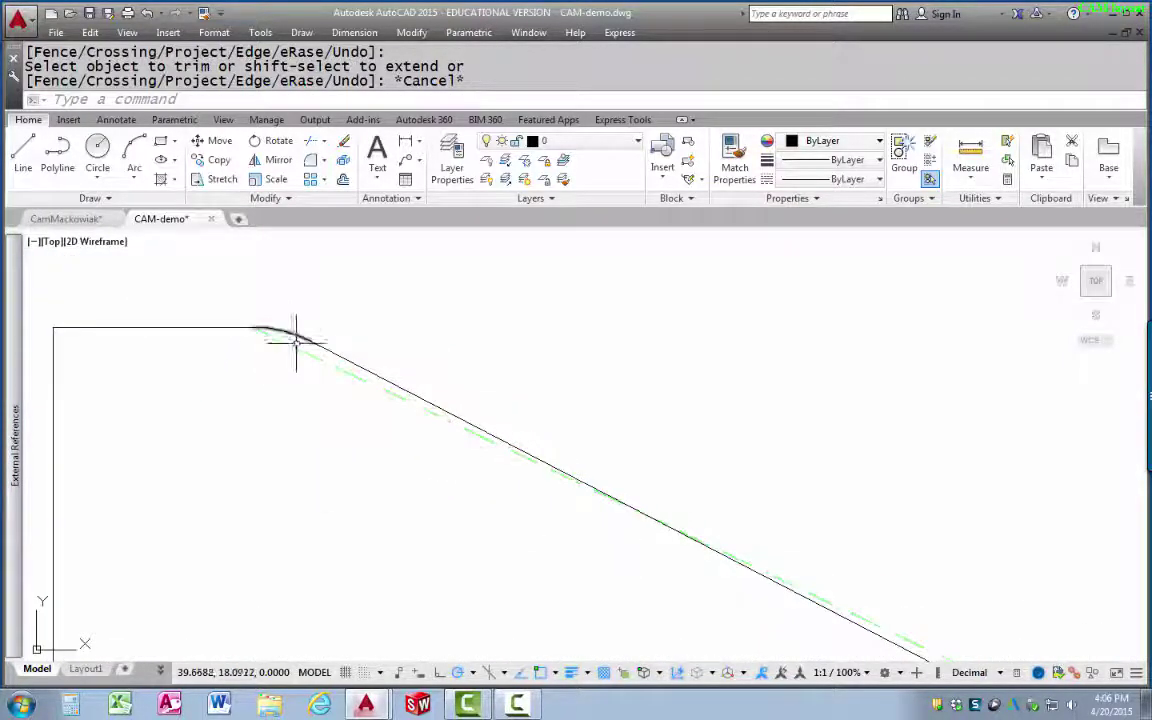
{"action": "scroll", "coordinate": [430, 445], "scroll_direction": "down", "scroll_amount": 2}
{"action": "scroll", "coordinate": [540, 473], "scroll_direction": "up", "scroll_amount": 3}
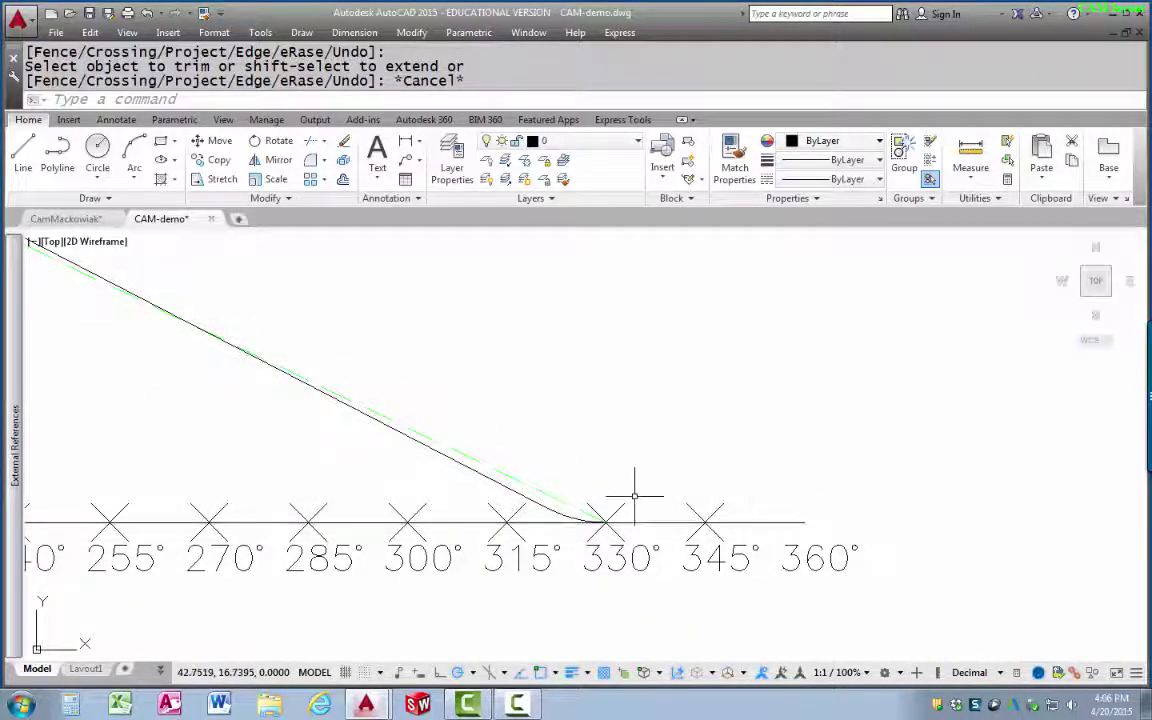
{"action": "type", "text": "l"}
{"action": "key", "text": "Return"}
{"action": "left_click", "coordinate": [604, 519]}
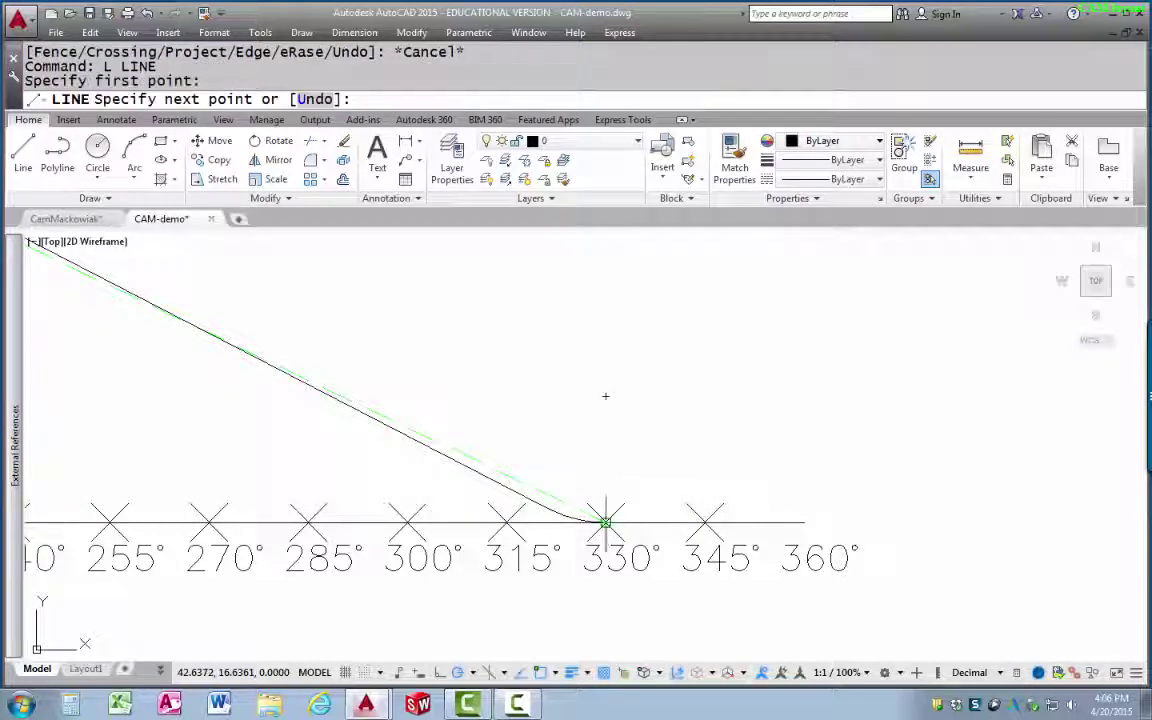
{"action": "key", "text": "Escape"}
- Draw the harmonic rise curve as a fit spline from the 0° baseline point through the ordinate tops at 15° intervals up to 180°
{"action": "middle_click_drag", "start_coordinate": [527, 532], "coordinate": [594, 522]}
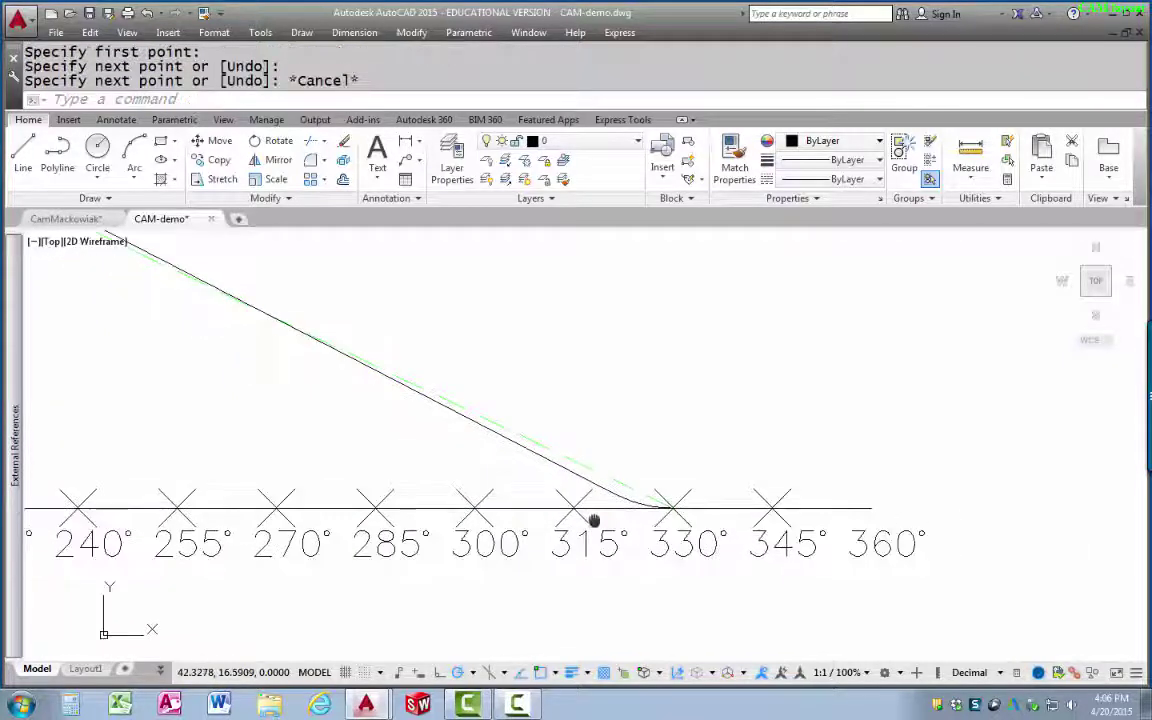
{"action": "scroll", "coordinate": [417, 507], "scroll_direction": "down", "scroll_amount": 10}
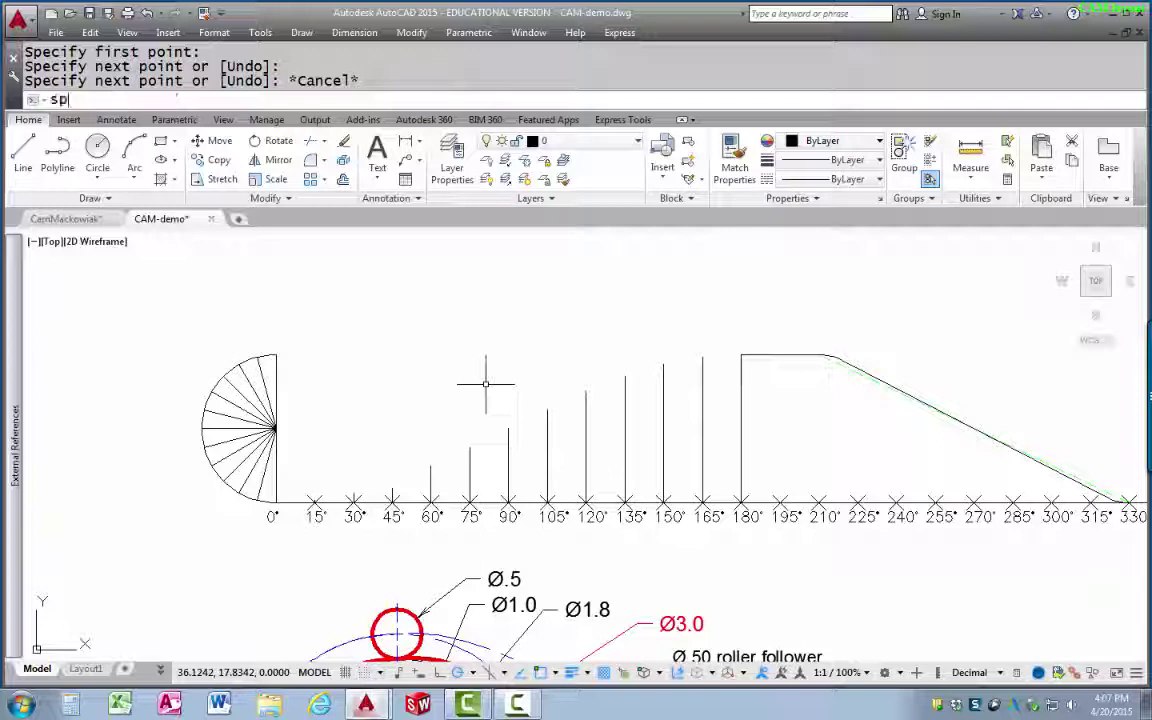
{"action": "type", "text": "spline"}
{"action": "key", "text": "Return"}
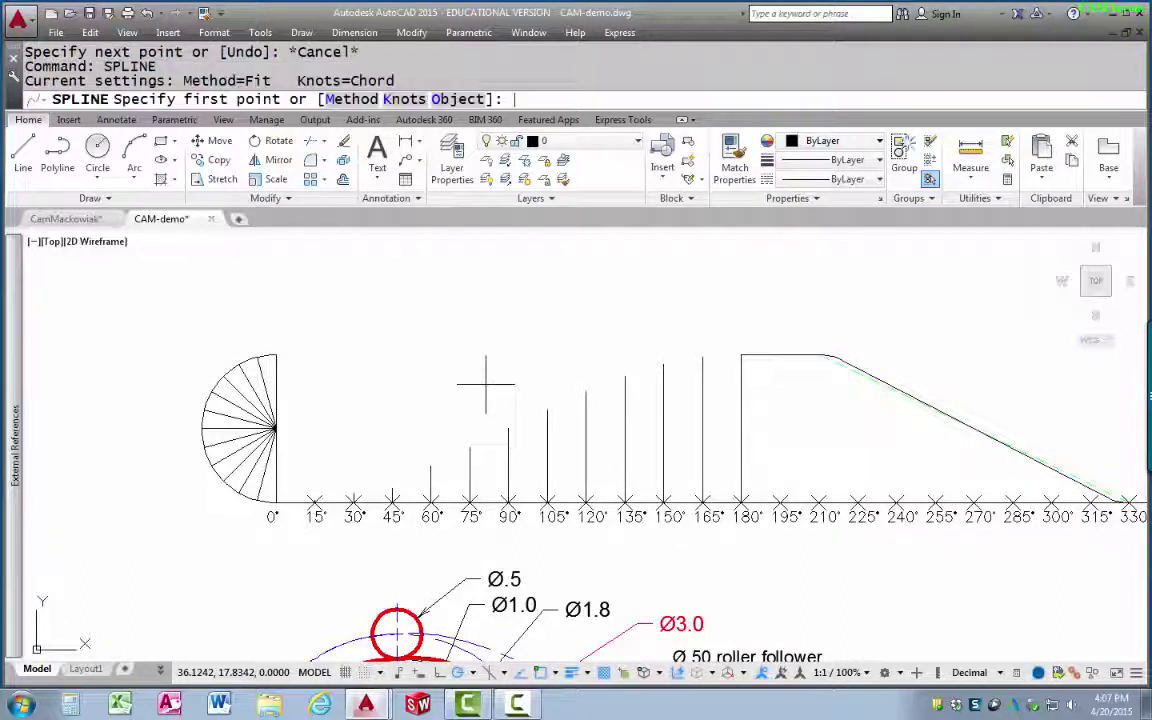
{"action": "left_click", "coordinate": [280, 502]}
{"action": "scroll", "coordinate": [300, 500], "scroll_direction": "up", "scroll_amount": 4}
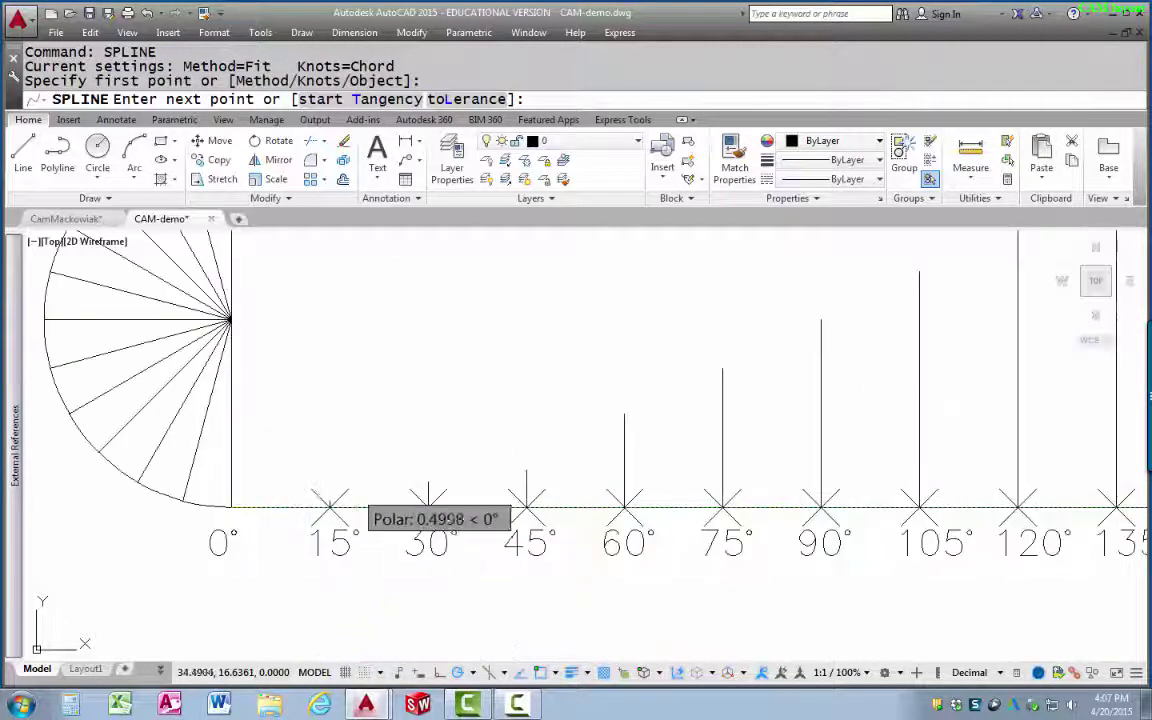
{"action": "left_click", "coordinate": [330, 500]}
{"action": "left_click", "coordinate": [428, 483]}
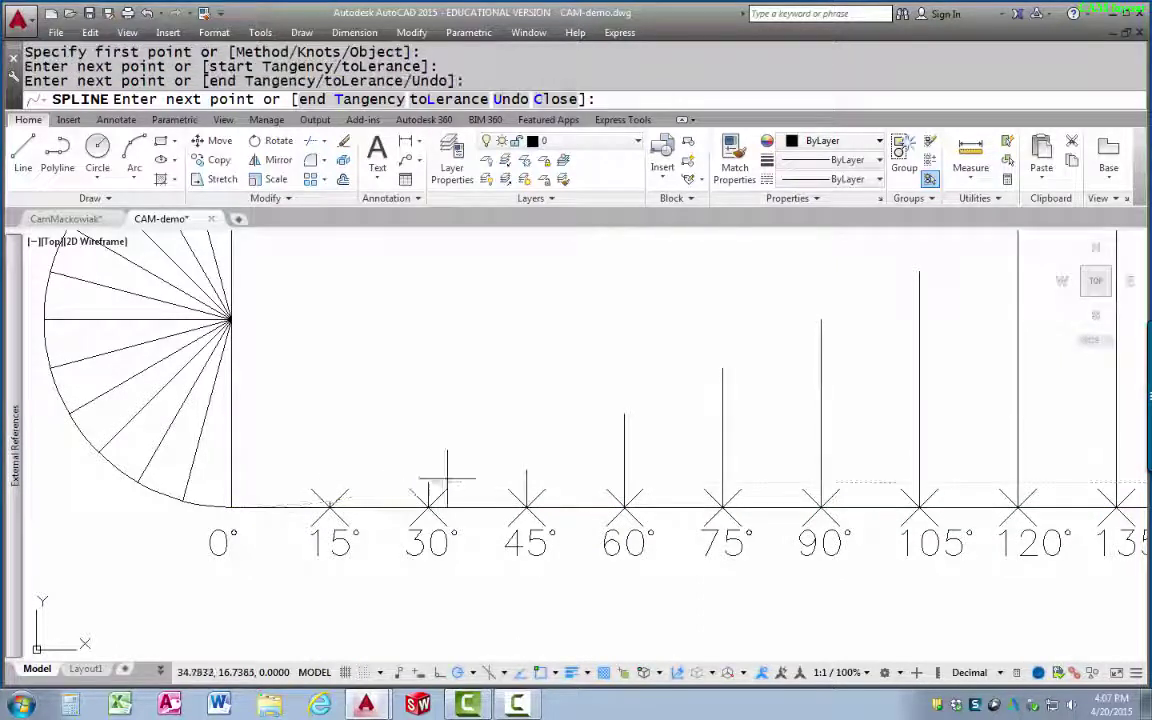
{"action": "left_click", "coordinate": [538, 466]}
{"action": "left_click", "coordinate": [625, 413]}
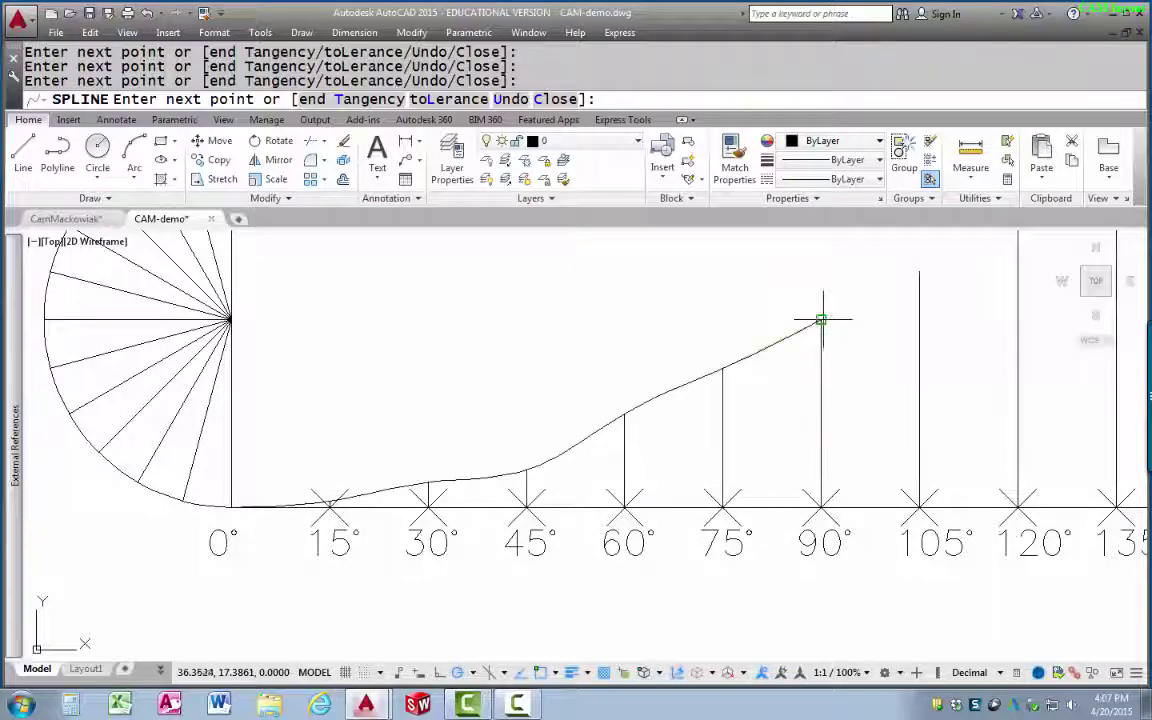
{"action": "mouse_move", "coordinate": [919, 271]}
{"action": "middle_mouse_down"}
{"action": "mouse_move", "coordinate": [802, 368]}
{"action": "mouse_move", "coordinate": [545, 443]}
{"action": "middle_mouse_up"}
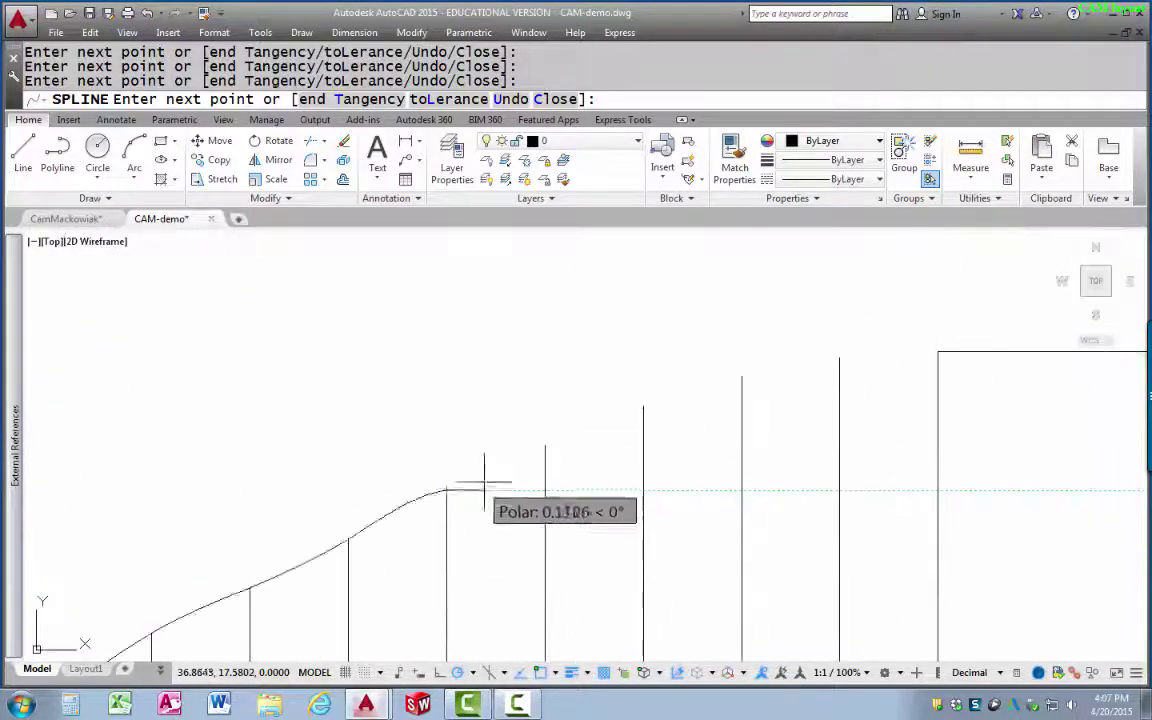
{"action": "left_click", "coordinate": [545, 444]}
{"action": "left_click", "coordinate": [643, 406]}
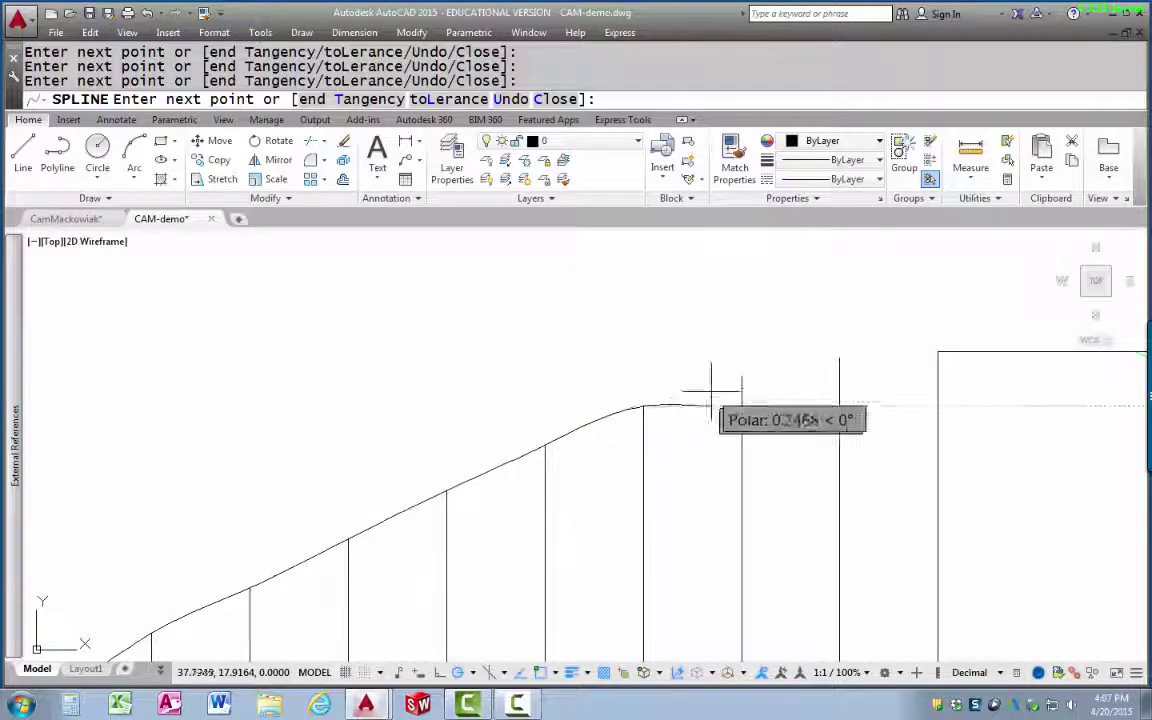
{"action": "left_click", "coordinate": [742, 377]}
{"action": "left_click", "coordinate": [840, 357]}
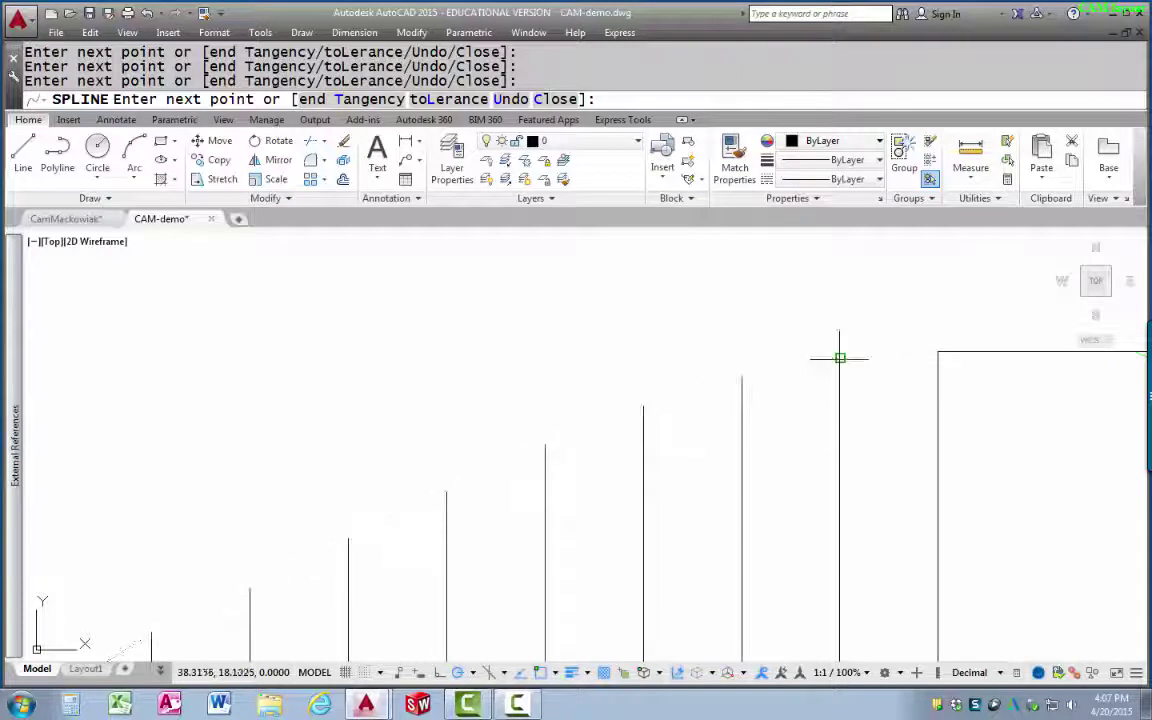
{"action": "left_click", "coordinate": [938, 357]}
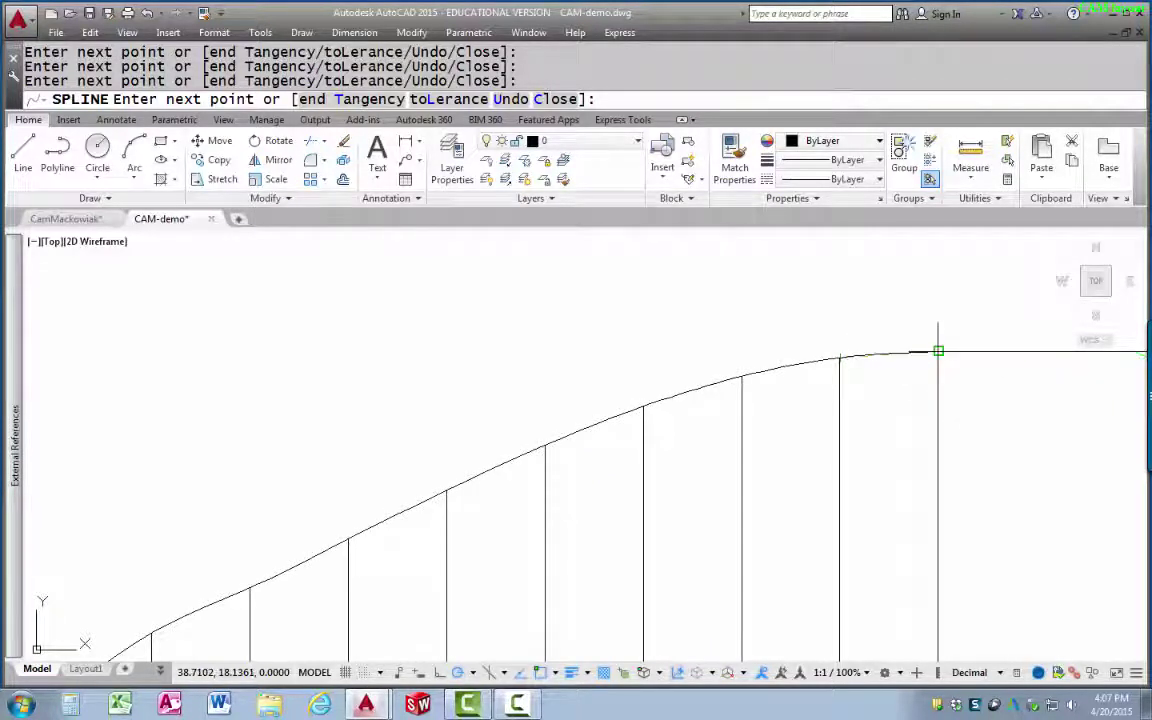
{"action": "key", "text": "Return"}
{"action": "key", "text": "Return"}
{"action": "scroll", "coordinate": [825, 510], "scroll_direction": "down", "scroll_amount": 2}
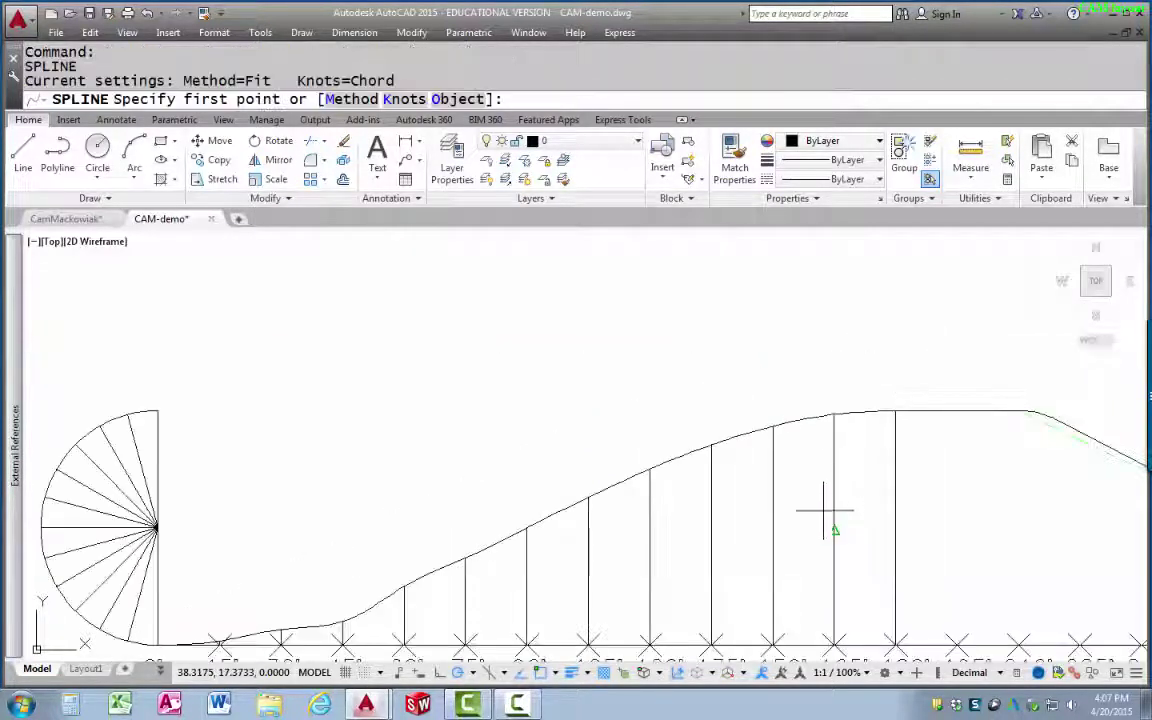
{"action": "scroll", "coordinate": [792, 533], "scroll_direction": "down", "scroll_amount": 4}
{"action": "scroll", "coordinate": [684, 507], "scroll_direction": "up", "scroll_amount": 2}
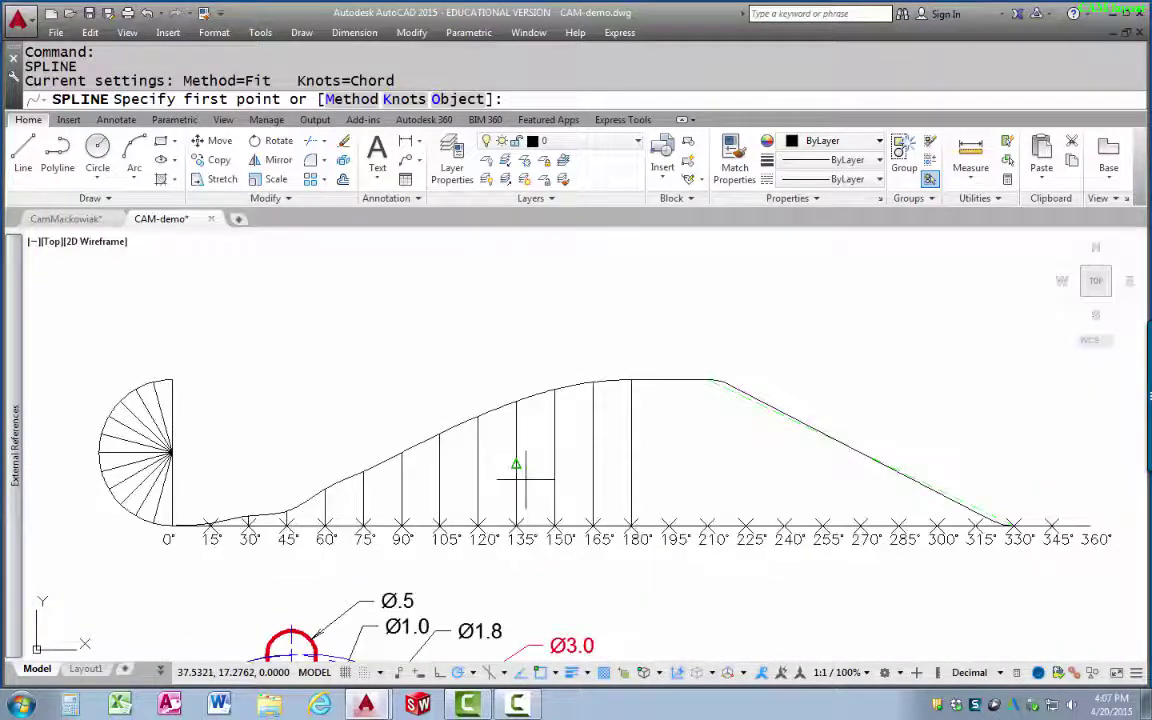
{"action": "middle_click_drag", "start_coordinate": [625, 496], "coordinate": [545, 490]}
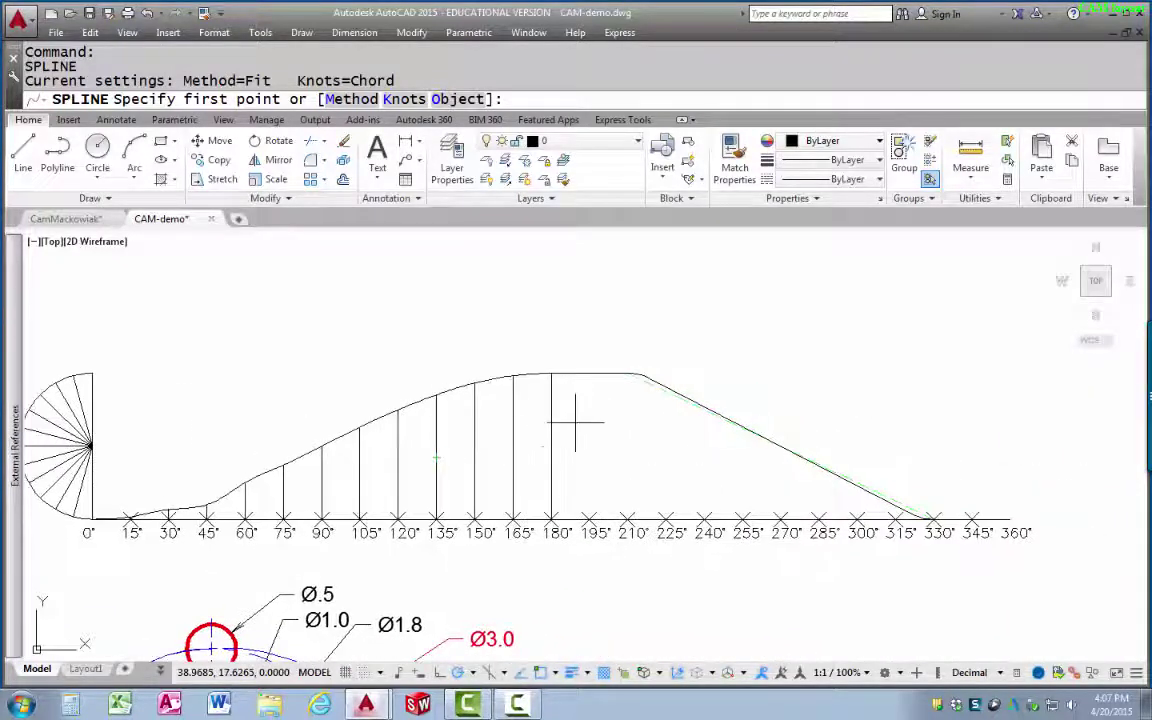
{"action": "key", "text": "Escape"}
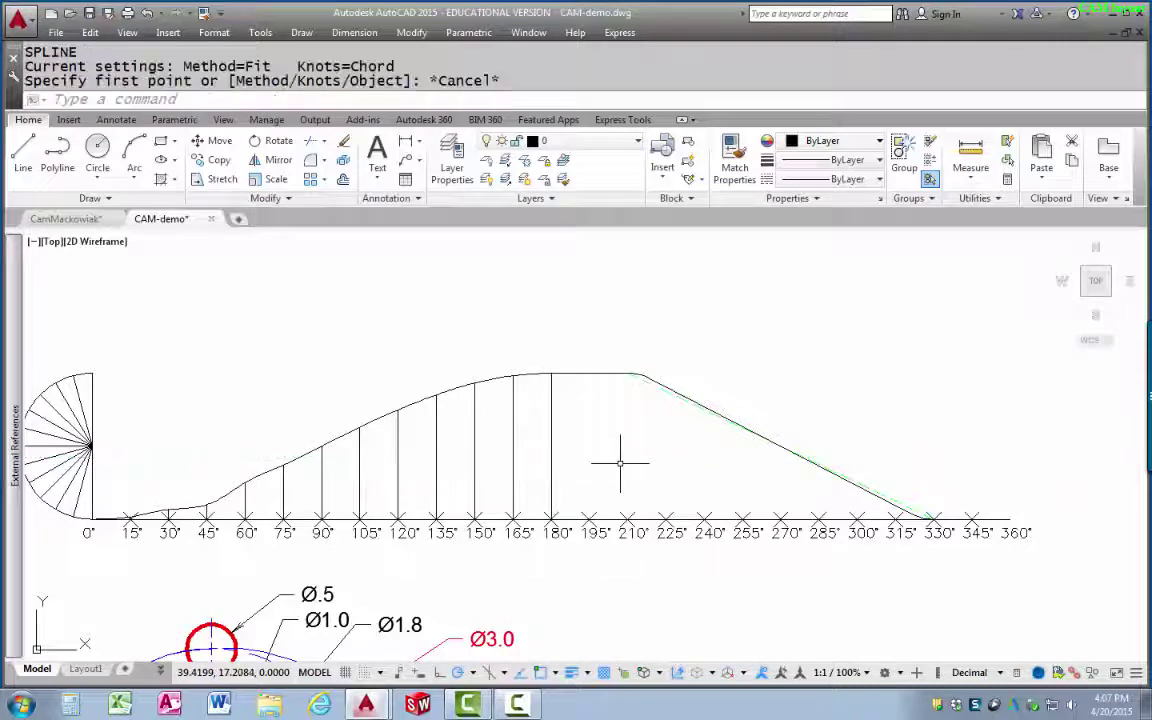
- Draw a vertical ordinate line from the 195° baseline mark up to the upper dwell line
{"action": "type", "text": "l"}
{"action": "key", "text": "Return"}
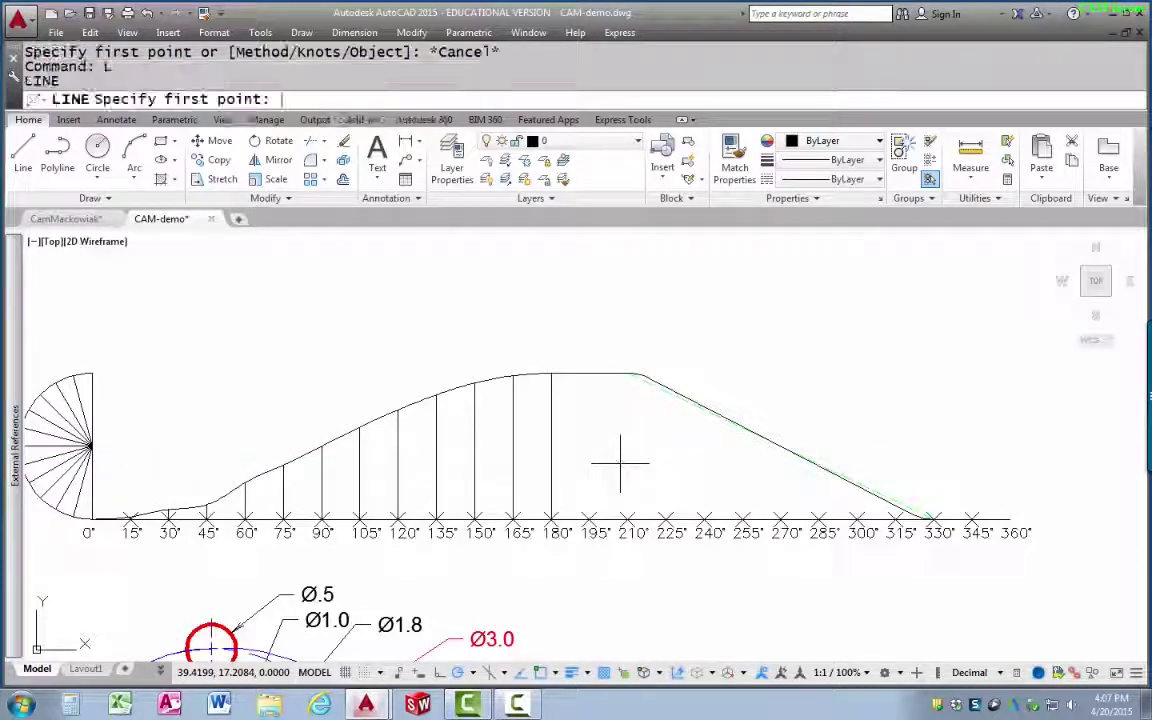
{"action": "left_click", "coordinate": [590, 519]}
{"action": "left_click", "coordinate": [590, 373]}
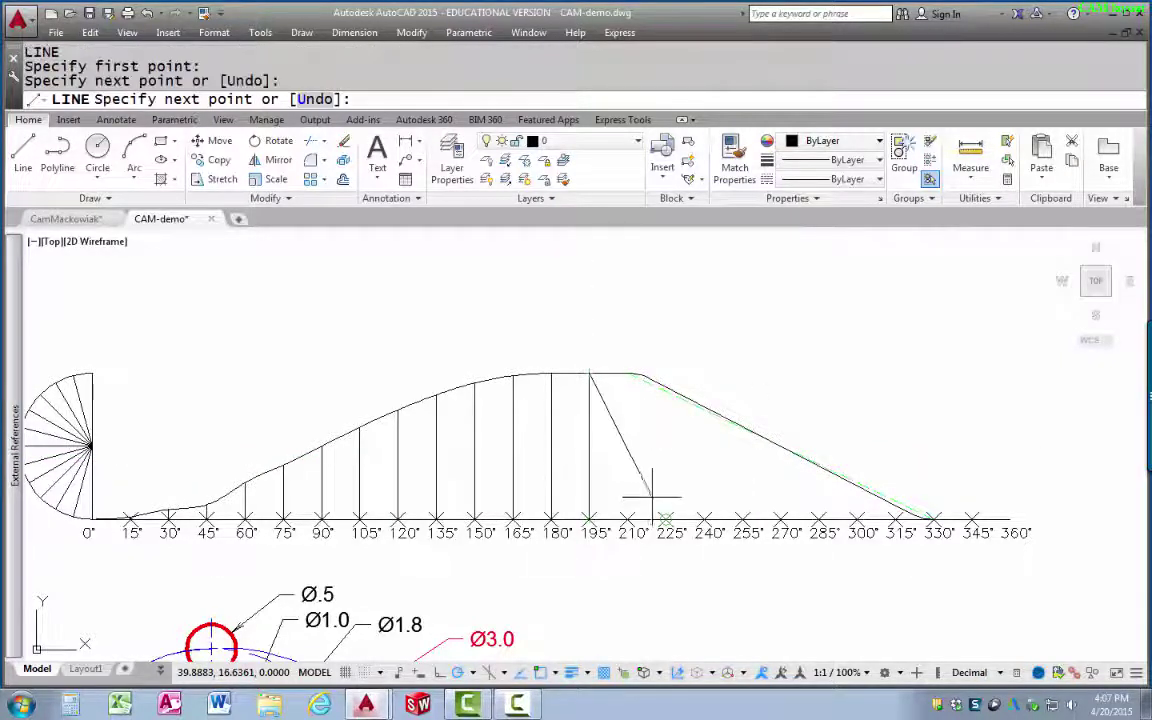
{"action": "middle_click_drag", "start_coordinate": [652, 495], "coordinate": [569, 491]}
{"action": "key", "text": "Return"}
- Draw a vertical ordinate line from the 210° baseline mark up to where the dwell ends and the fall curve begins
{"action": "key", "text": "Return"}
{"action": "left_click", "coordinate": [545, 515]}
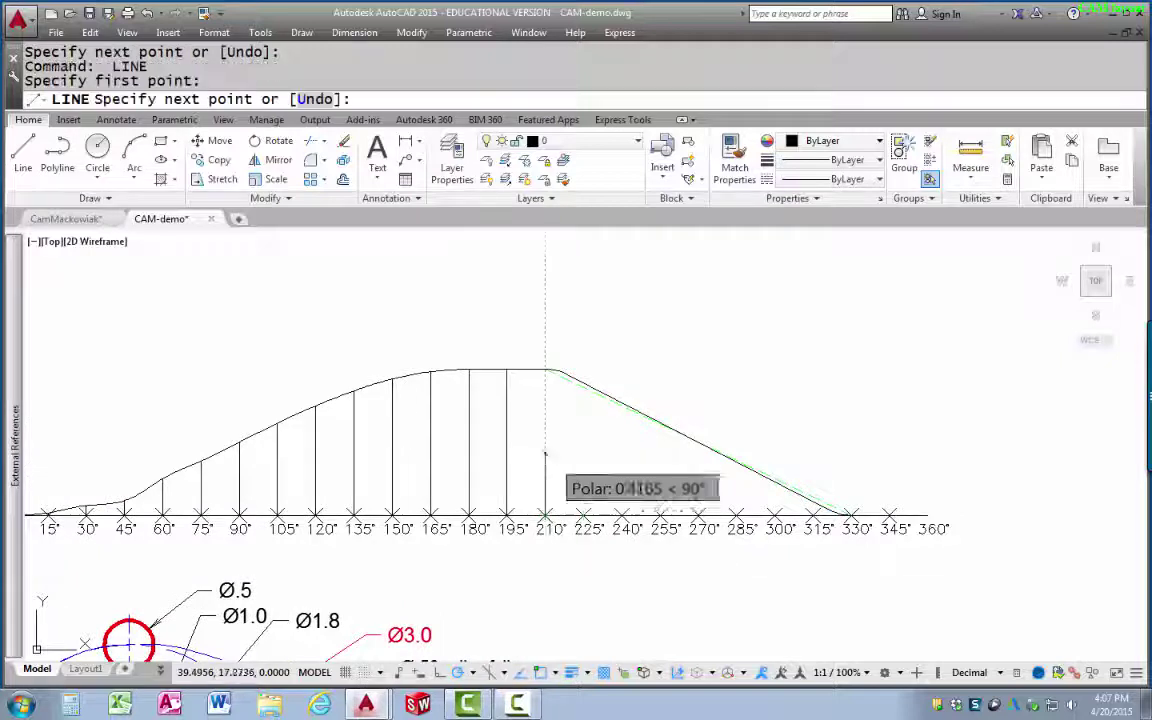
{"action": "scroll", "coordinate": [540, 372], "scroll_direction": "up", "scroll_amount": 8}
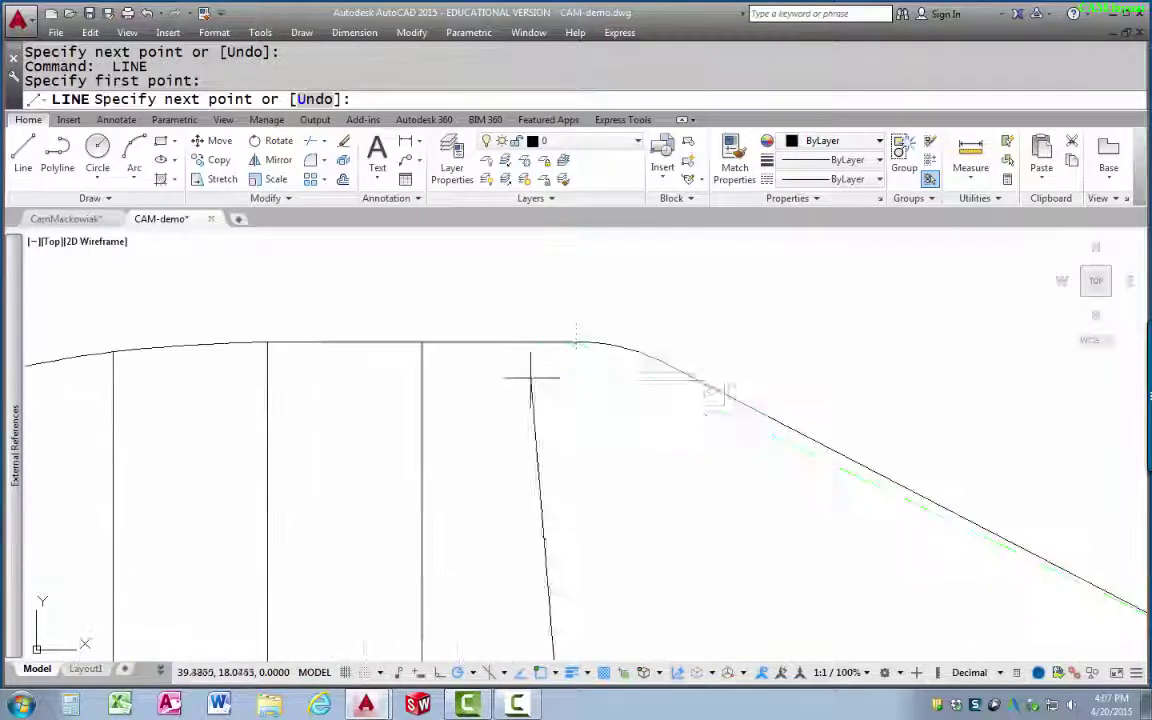
{"action": "left_click", "coordinate": [581, 327]}
{"action": "scroll", "coordinate": [617, 424], "scroll_direction": "down", "scroll_amount": 4}
{"action": "key", "text": "Return"}
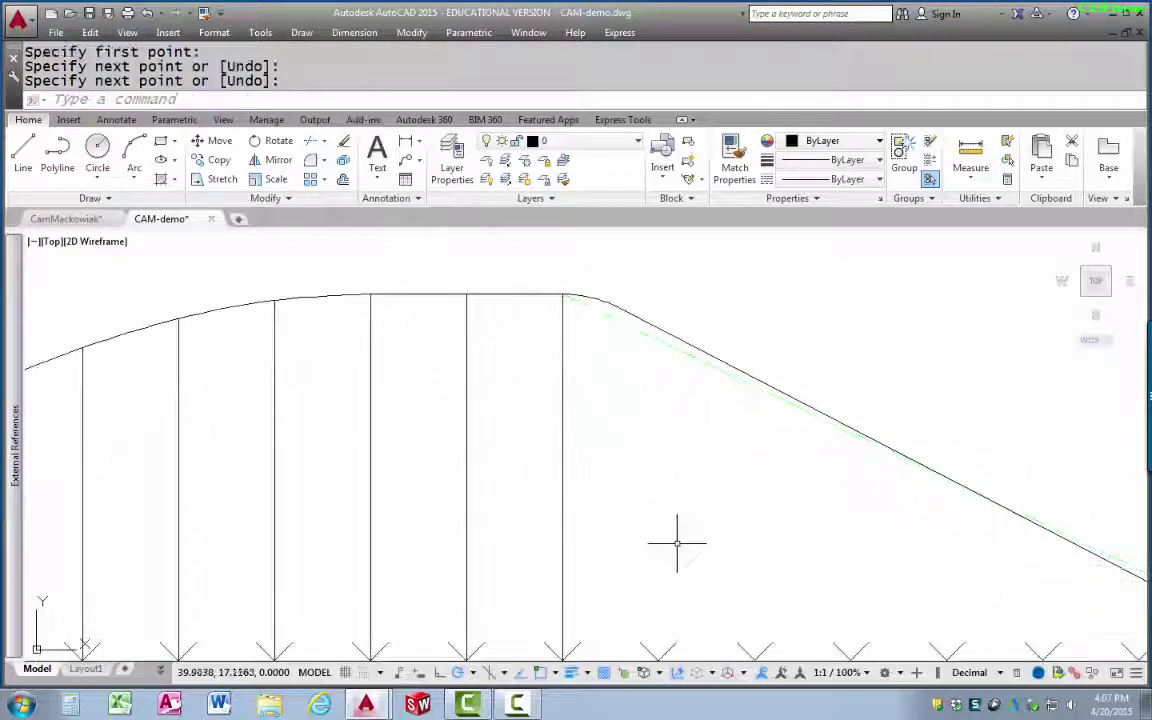
- Draw a vertical ordinate line from the 225° baseline mark up to the solid fall line
{"action": "key", "text": "Return"}
{"action": "middle_click_drag", "start_coordinate": [656, 583], "coordinate": [641, 503]}
{"action": "left_click", "coordinate": [644, 567]}
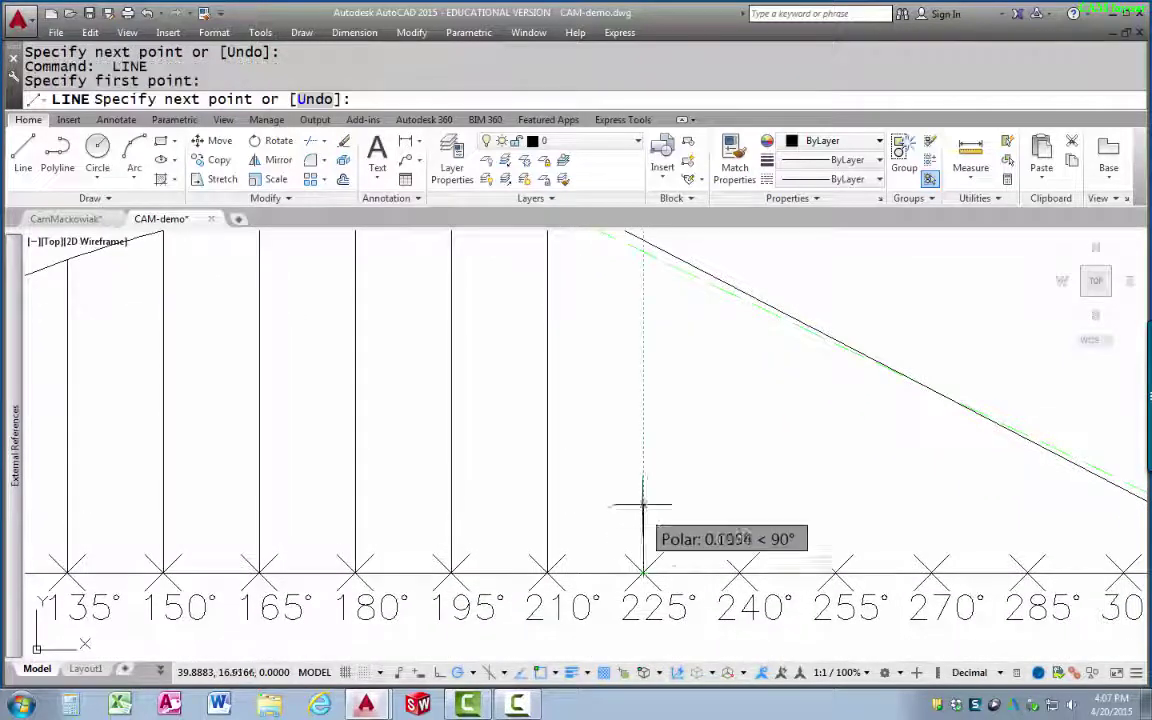
{"action": "middle_click_drag", "start_coordinate": [643, 437], "coordinate": [640, 512]}
{"action": "scroll", "coordinate": [635, 440], "scroll_direction": "up", "scroll_amount": 2}
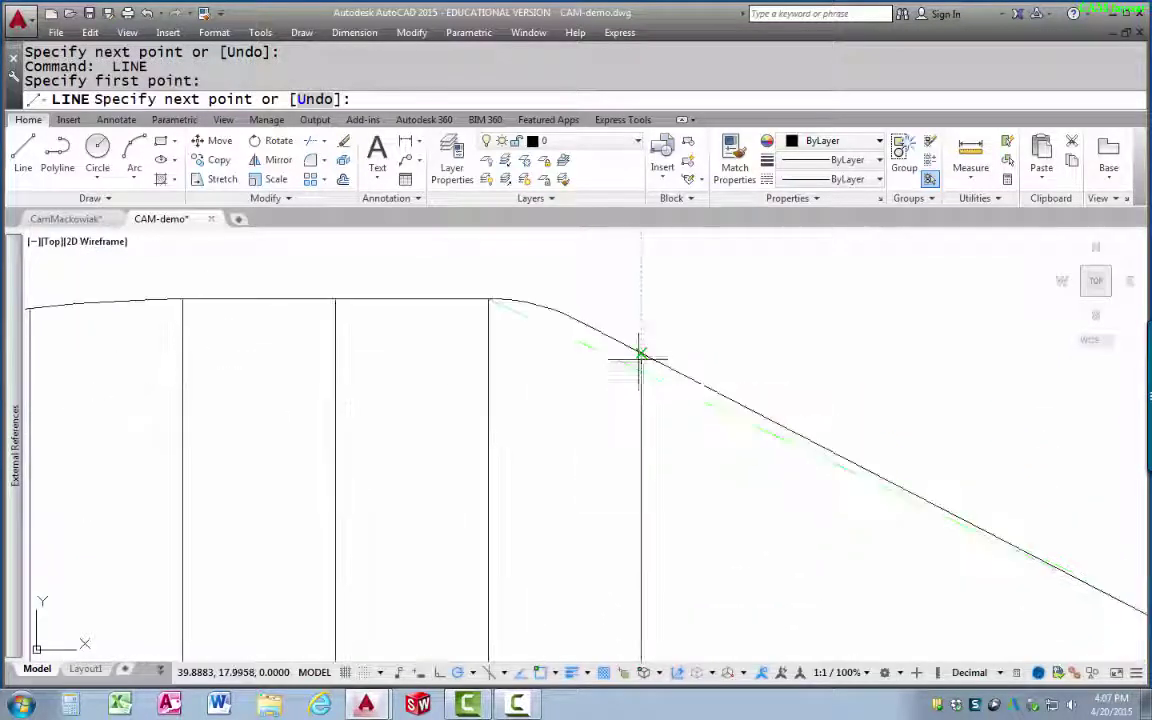
{"action": "left_click", "coordinate": [639, 354]}
{"action": "key", "text": "Return"}
- Draw a vertical ordinate line from the 240° baseline mark up to the solid fall line
{"action": "scroll", "coordinate": [690, 490], "scroll_direction": "down", "scroll_amount": 2}
{"action": "middle_click_drag", "start_coordinate": [703, 535], "coordinate": [603, 399]}
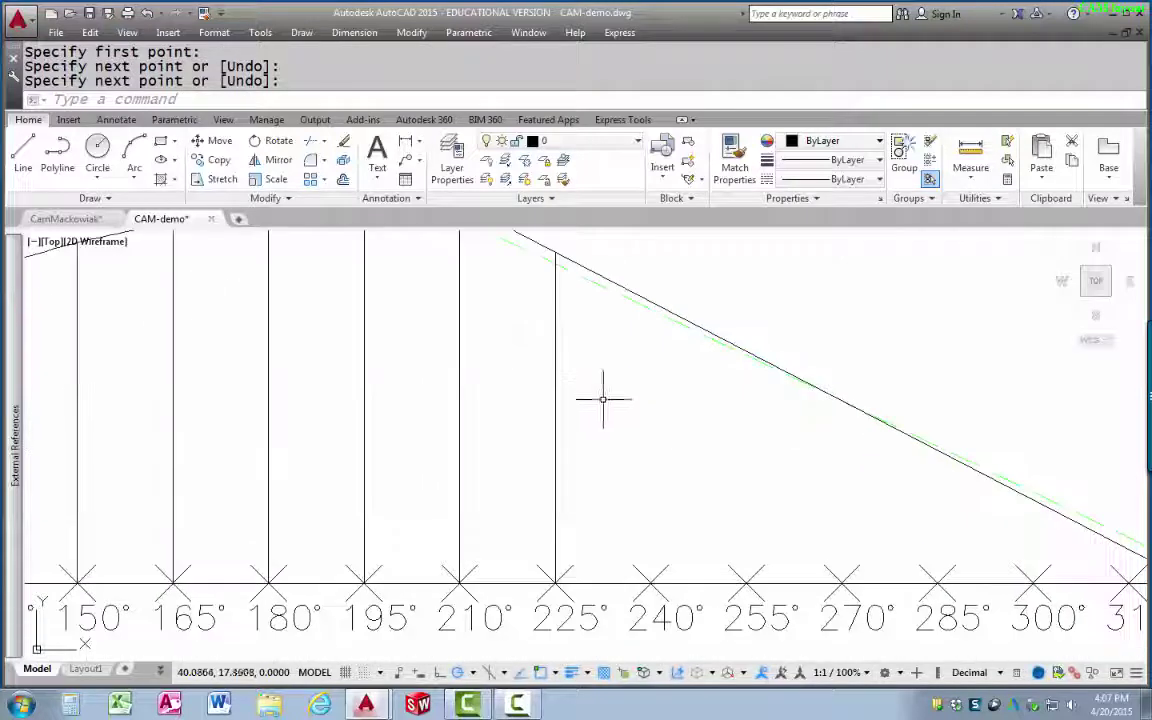
{"action": "key", "text": "Return"}
{"action": "left_click", "coordinate": [650, 580]}
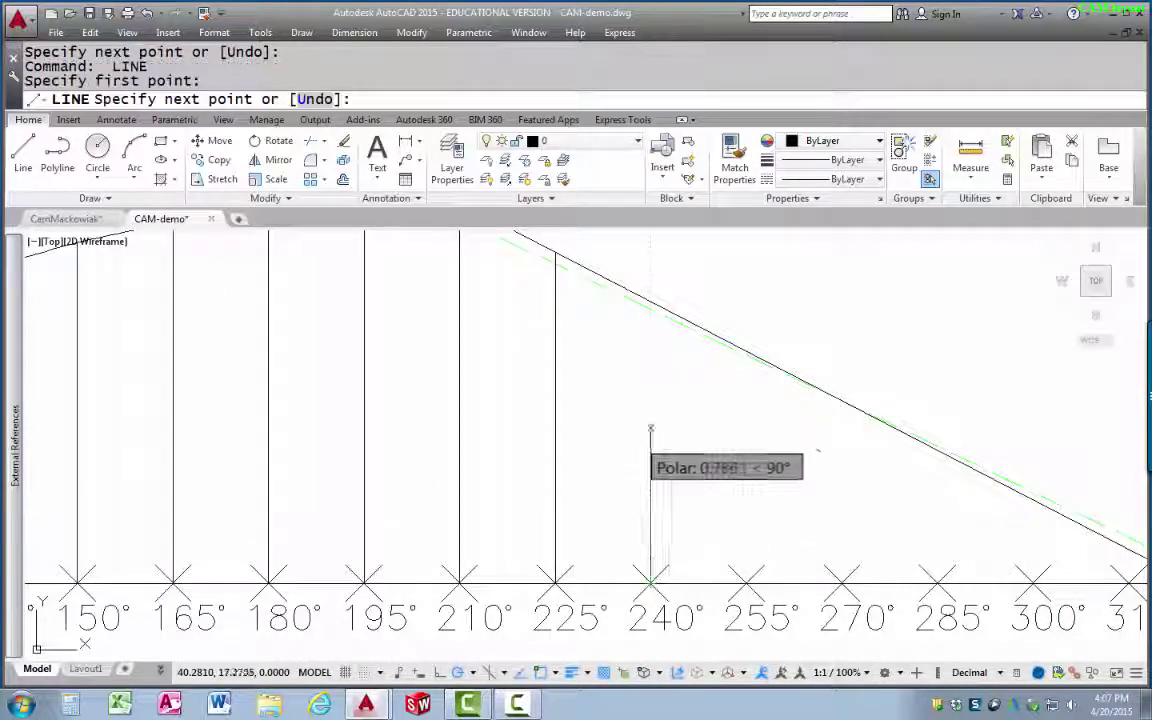
{"action": "left_click", "coordinate": [650, 300]}
{"action": "key", "text": "Return"}
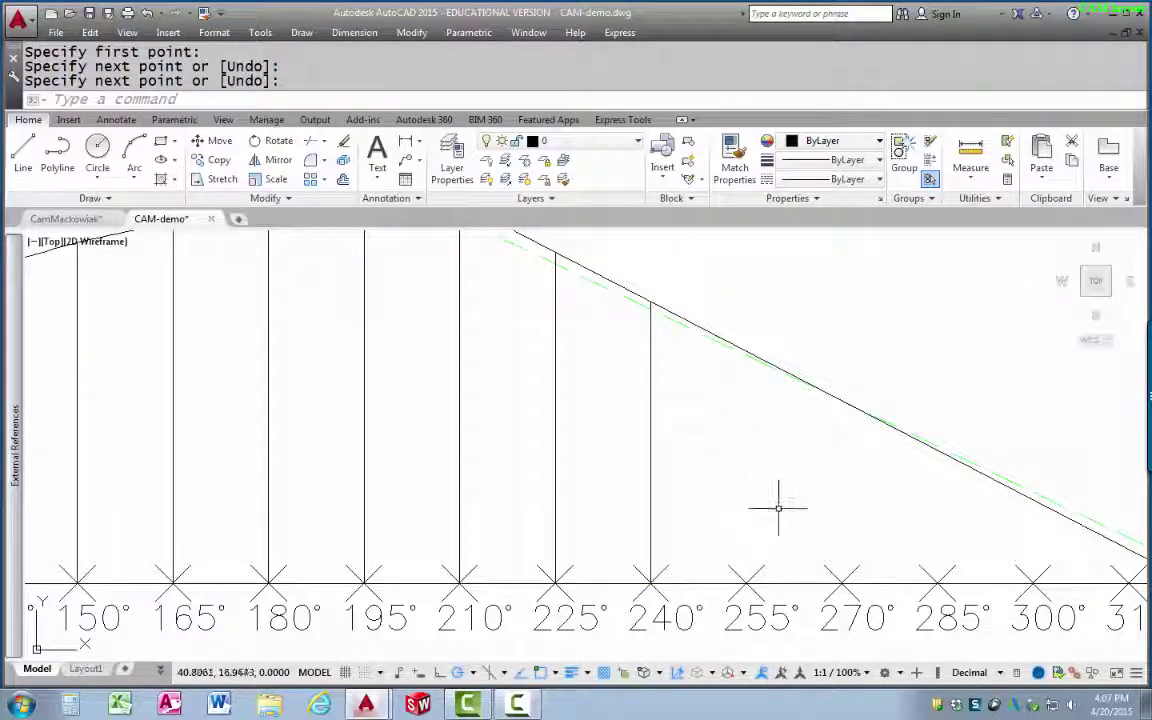
- Draw a vertical ordinate line from the 255° baseline mark up to the solid fall line
{"action": "key", "text": "Return"}
{"action": "left_click", "coordinate": [747, 580]}
{"action": "left_click", "coordinate": [747, 350]}
{"action": "key", "text": "Escape"}
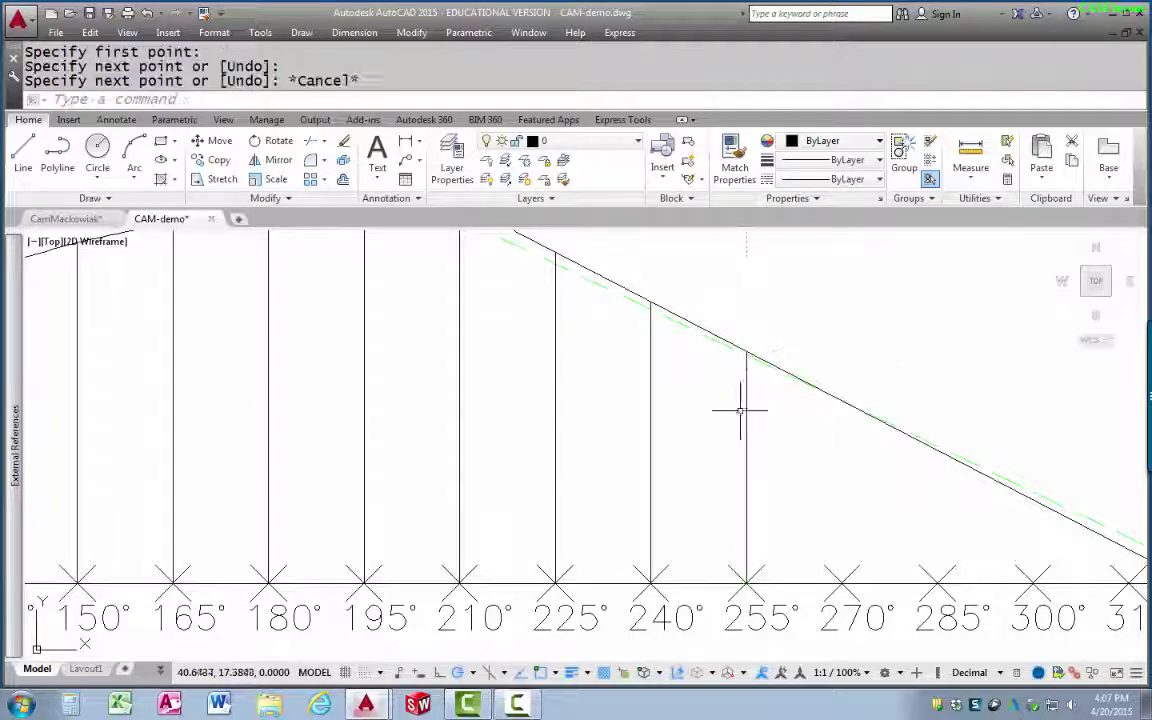
- Check the 15°, 30° and 45° ordinate heights on the rise curve with trial lines projected from the semicircle's division points
{"action": "scroll", "coordinate": [713, 471], "scroll_direction": "down", "scroll_amount": 3}
{"action": "scroll", "coordinate": [713, 471], "scroll_direction": "down", "scroll_amount": 2}
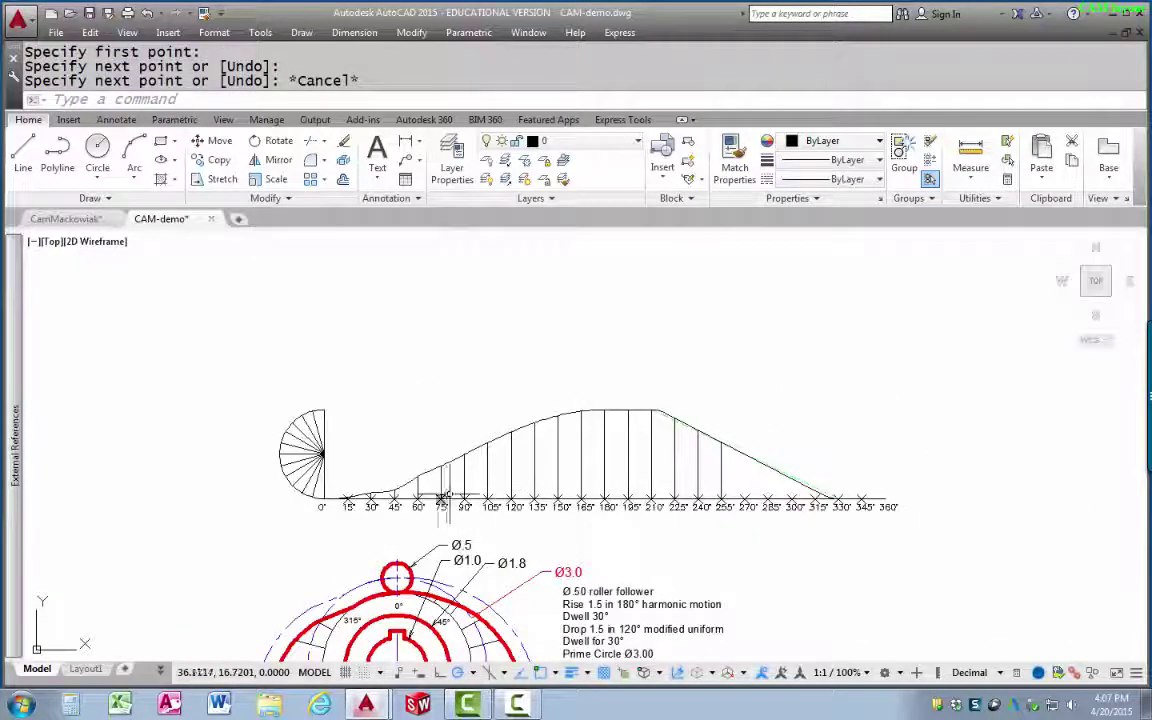
{"action": "scroll", "coordinate": [411, 496], "scroll_direction": "up", "scroll_amount": 4}
{"action": "middle_click_drag", "start_coordinate": [395, 492], "coordinate": [524, 468]}
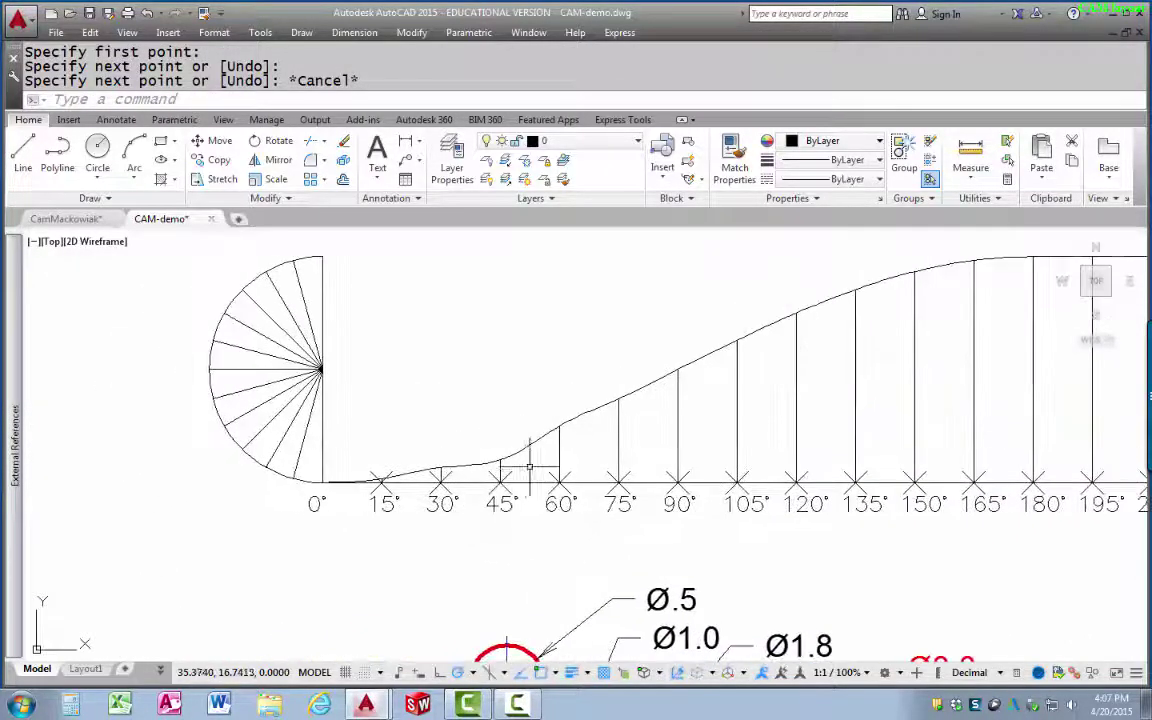
{"action": "scroll", "coordinate": [524, 468], "scroll_direction": "up", "scroll_amount": 4}
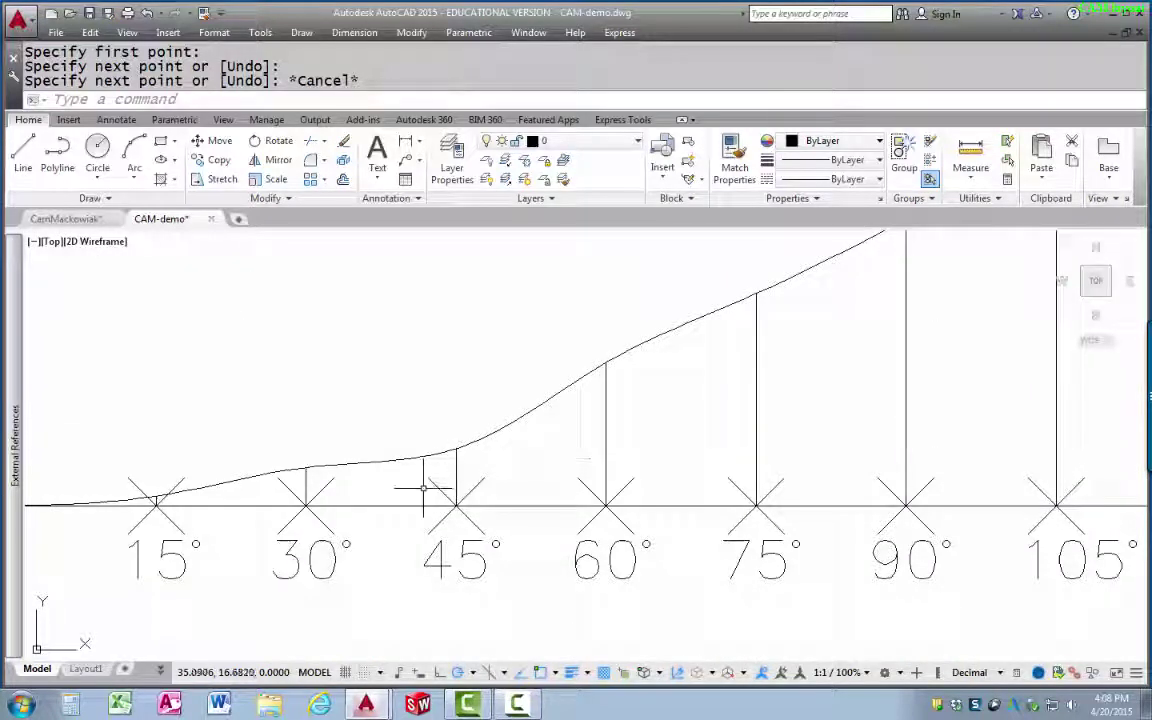
{"action": "scroll", "coordinate": [342, 470], "scroll_direction": "down", "scroll_amount": 2}
{"action": "mouse_move", "coordinate": [342, 470]}
{"action": "middle_mouse_down"}
{"action": "mouse_move", "coordinate": [452, 447]}
{"action": "mouse_move", "coordinate": [514, 450]}
{"action": "middle_mouse_up"}
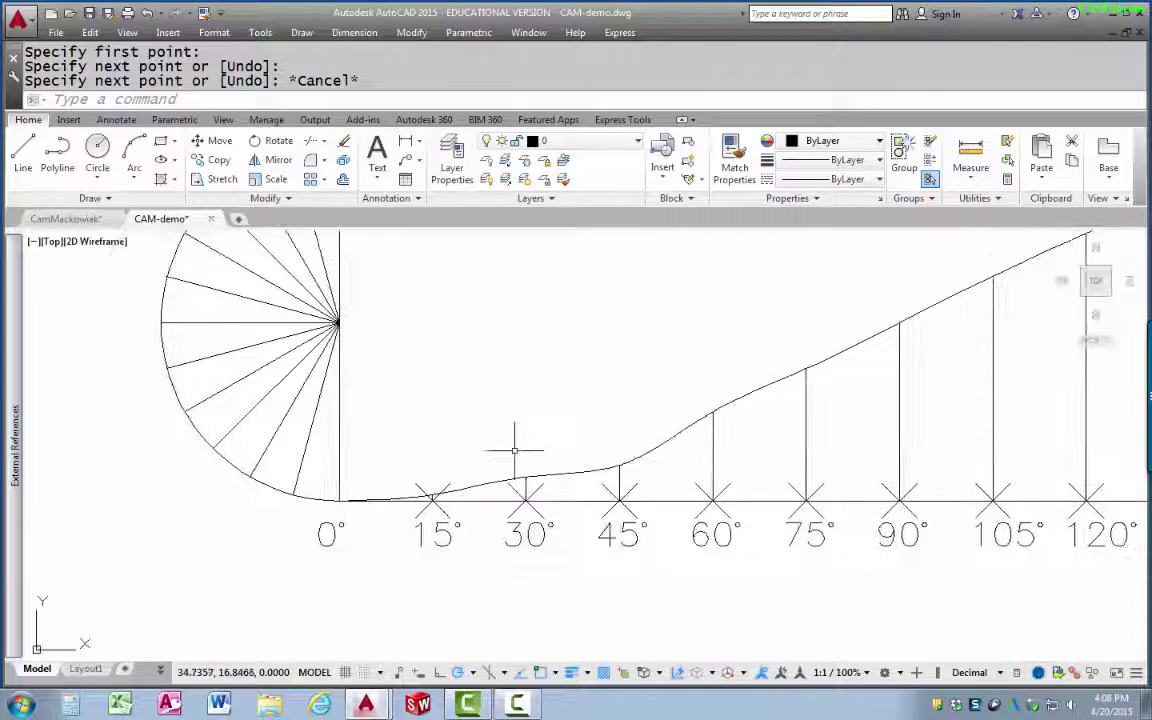
{"action": "type", "text": "l"}
{"action": "key", "text": "Return"}
{"action": "left_click", "coordinate": [292, 494]}
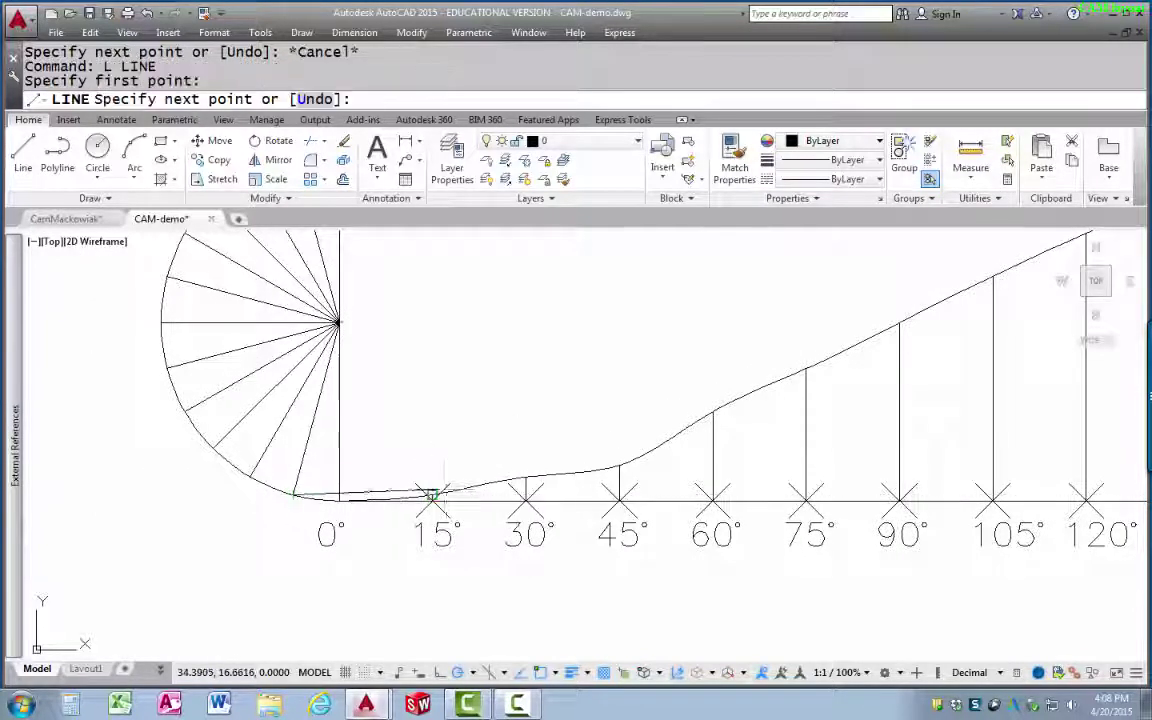
{"action": "key", "text": "Escape"}
{"action": "key", "text": "Return"}
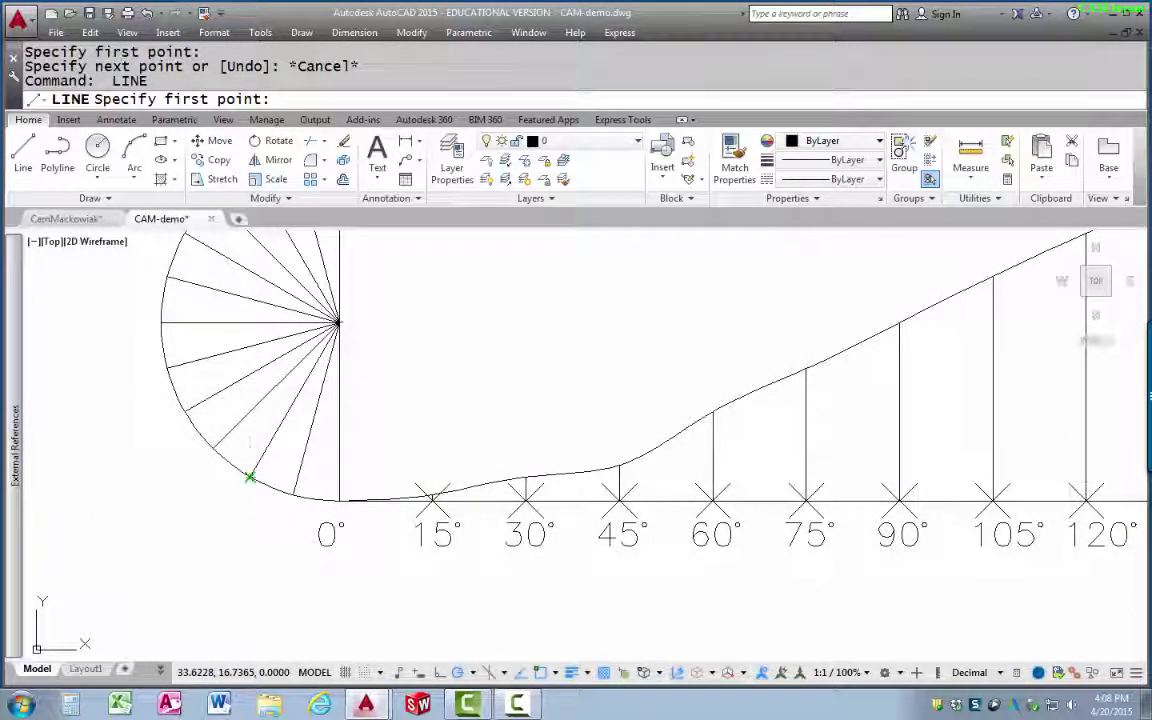
{"action": "left_click", "coordinate": [246, 465]}
{"action": "key", "text": "Escape"}
{"action": "key", "text": "Return"}
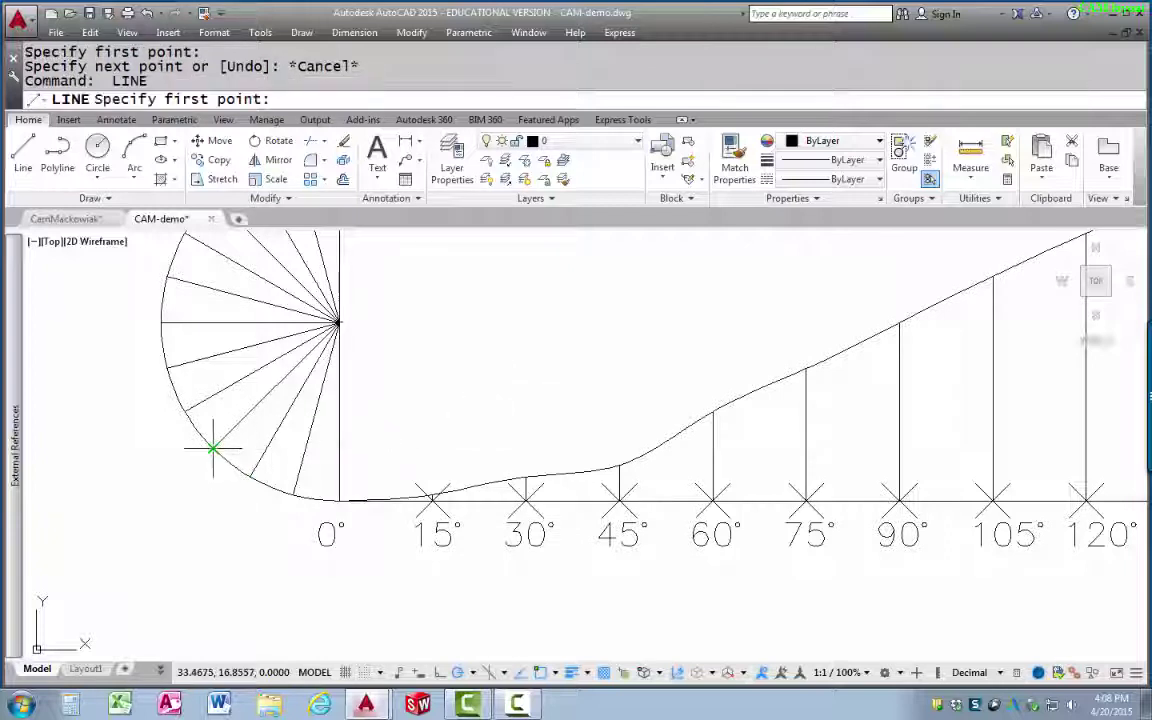
{"action": "left_click", "coordinate": [212, 448]}
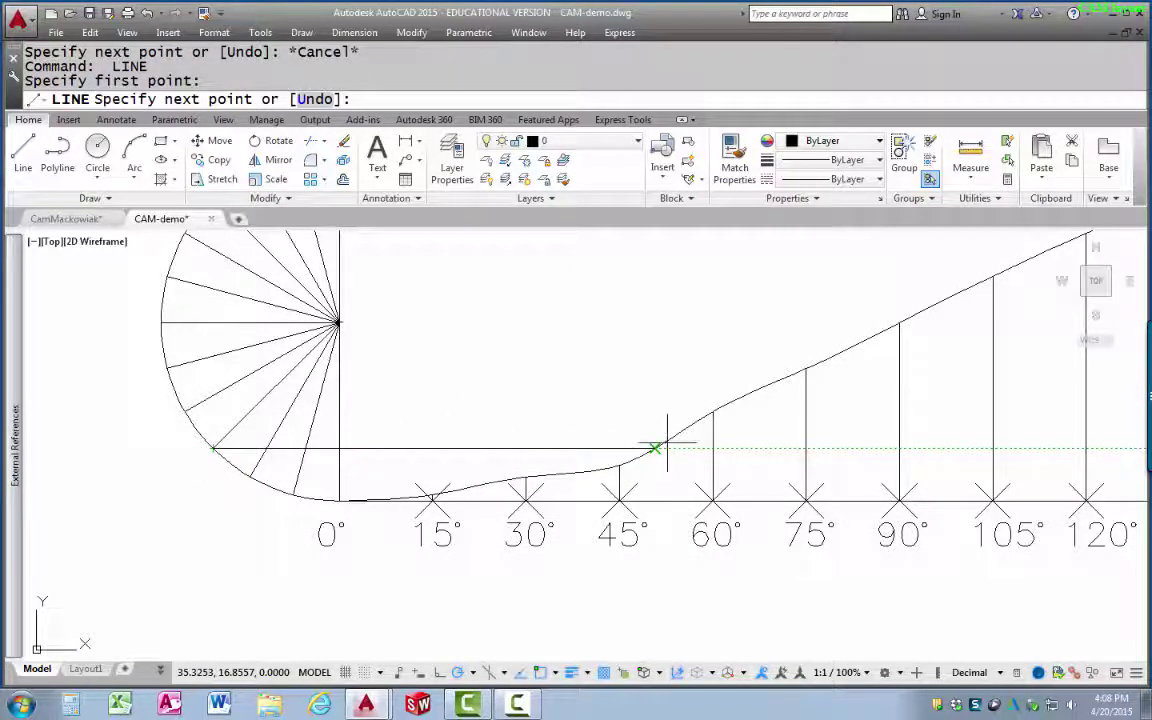
{"action": "key", "text": "Escape"}
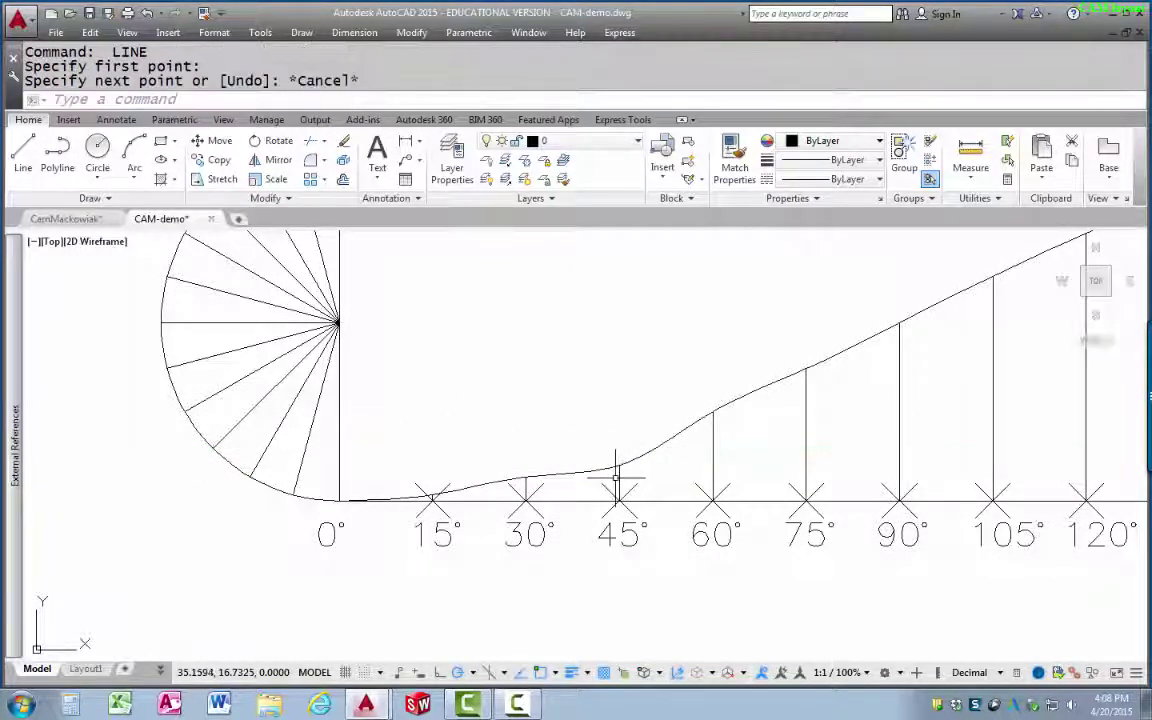
- Draw a horizontal projection line from the semicircle's 45° division point to directly above the 45° baseline mark
{"action": "type", "text": "l"}
{"action": "key", "text": "Return"}
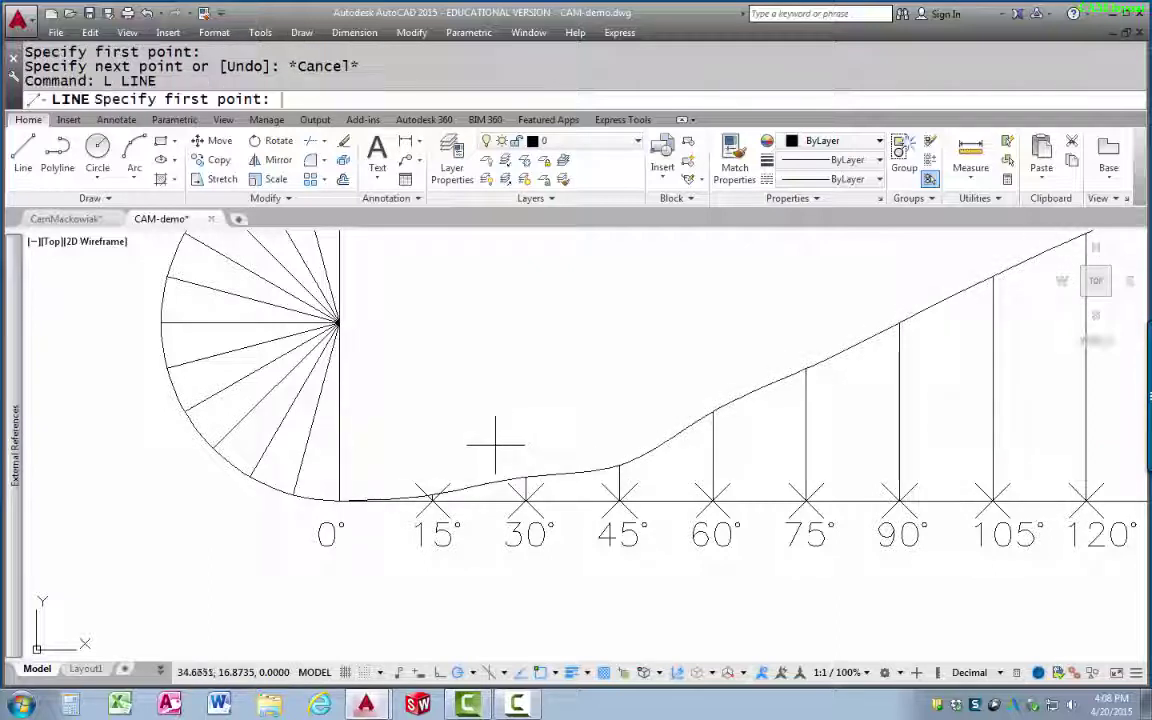
{"action": "left_click", "coordinate": [213, 446]}
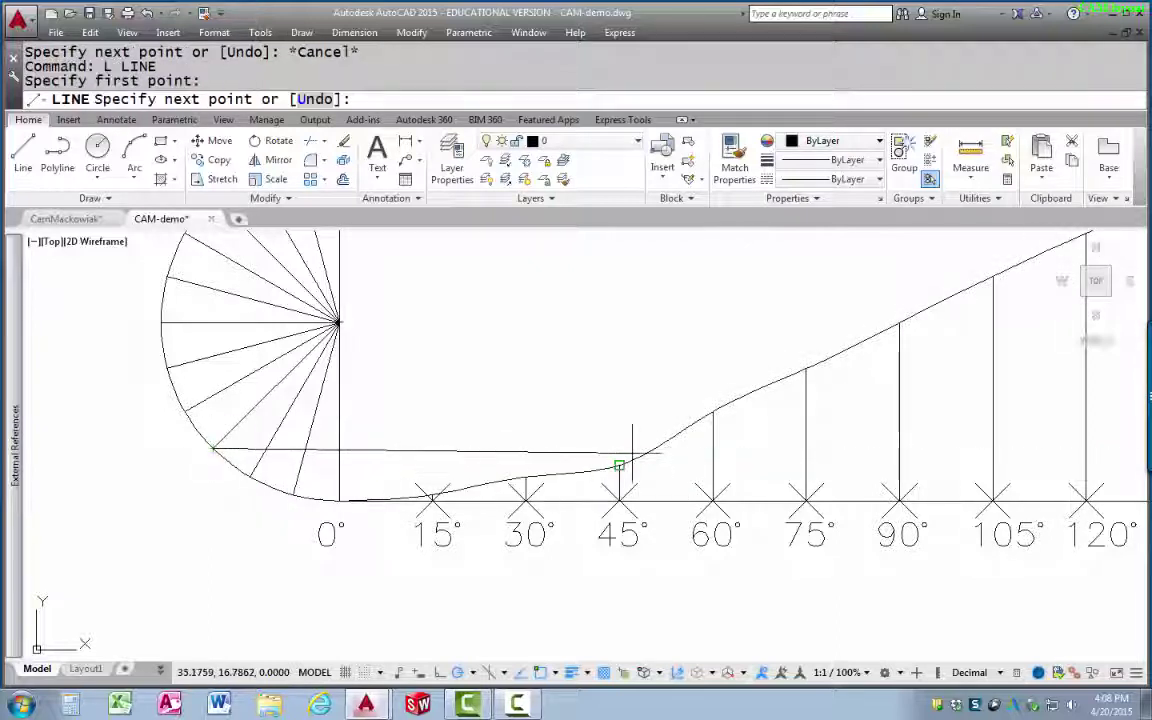
{"action": "left_click", "coordinate": [619, 449]}
{"action": "key", "text": "Escape"}
- Stretch the rise spline's fit point at 45° up to the end of the horizontal projection line
{"action": "scroll", "coordinate": [619, 465], "scroll_direction": "up", "scroll_amount": 4}
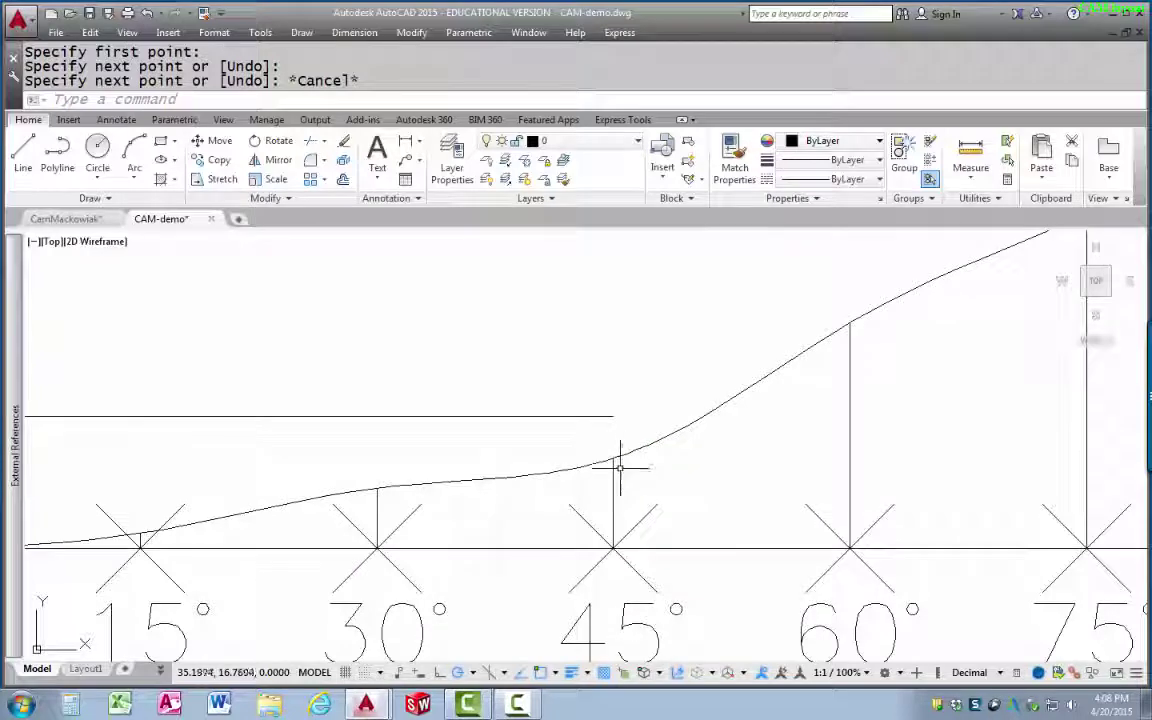
{"action": "left_click", "coordinate": [601, 464]}
{"action": "key", "text": "Escape"}
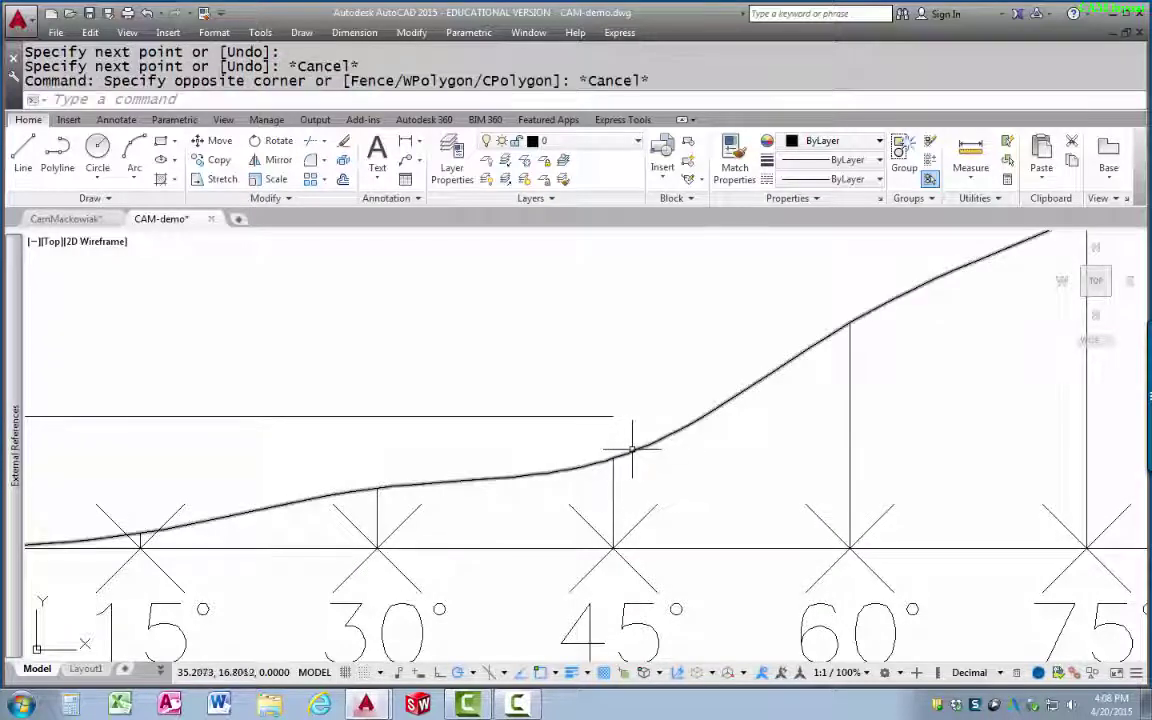
{"action": "left_click", "coordinate": [628, 456]}
{"action": "left_click", "coordinate": [613, 458]}
{"action": "left_click", "coordinate": [613, 416]}
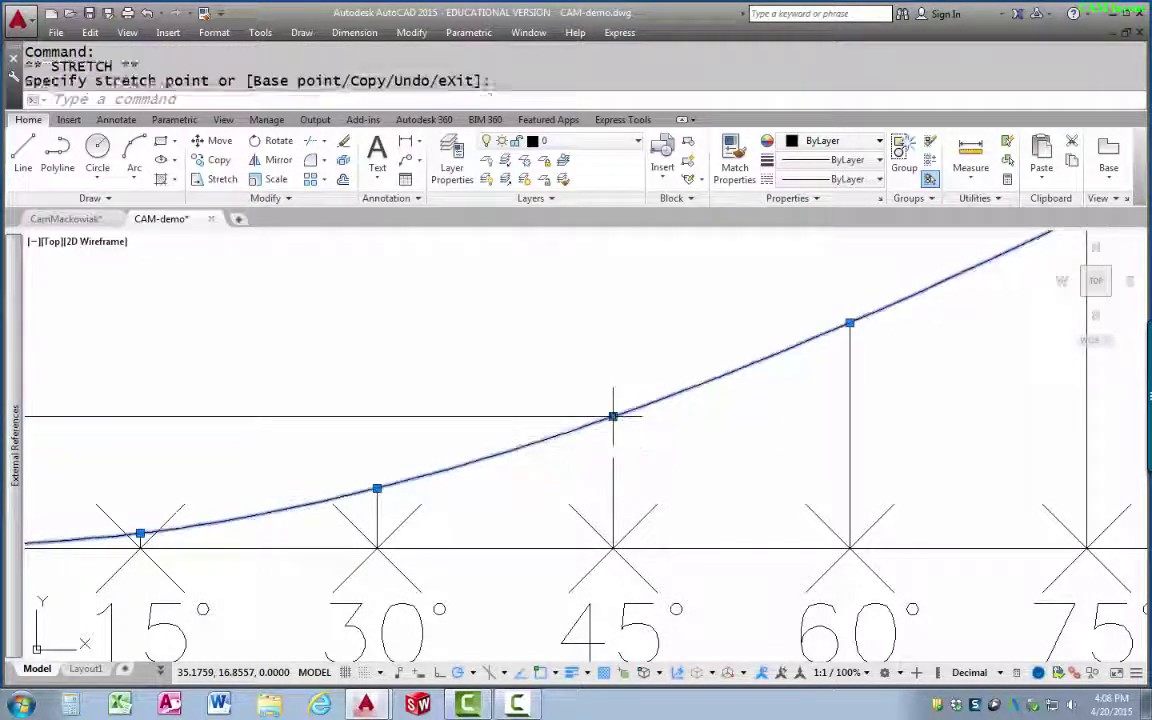
{"action": "key", "text": "Escape"}
- Stretch the upper end of the 45° ordinate up to the corrected spline at the projection line's end
{"action": "left_click", "coordinate": [614, 466]}
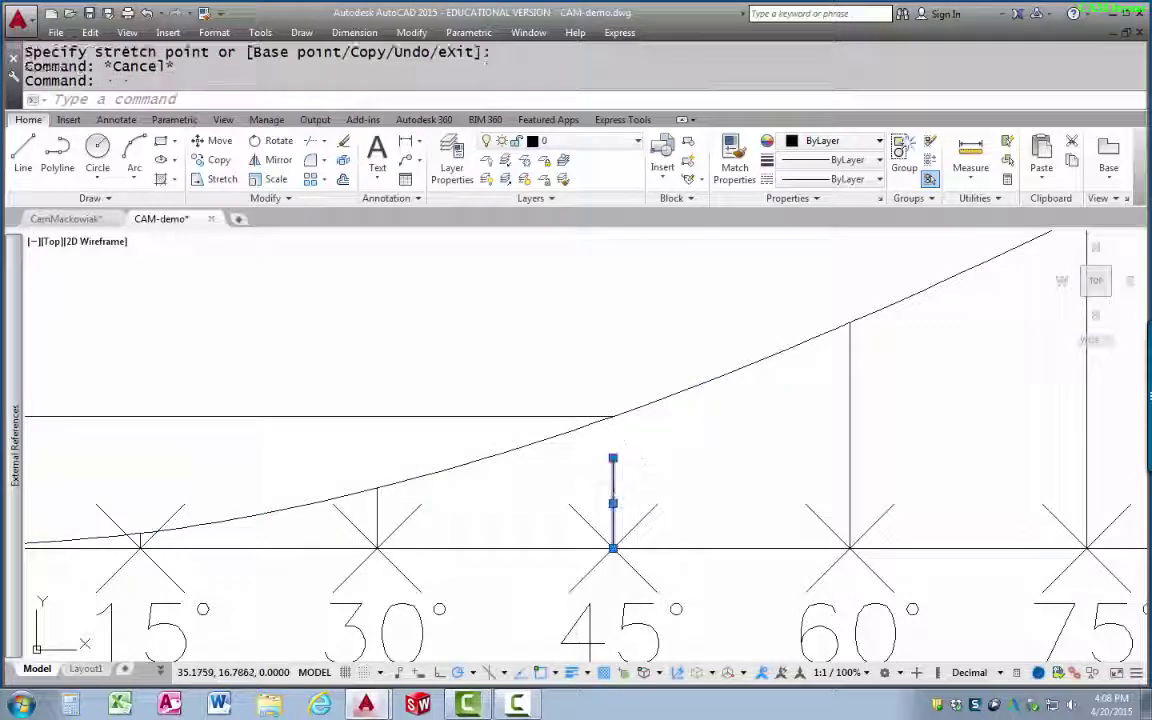
{"action": "left_click", "coordinate": [613, 458]}
{"action": "left_click", "coordinate": [613, 416]}
{"action": "key", "text": "Escape"}
- Compare the 15° and 30° ordinates of the displacement diagram with the matching radial lines on the cam profile below
{"action": "scroll", "coordinate": [689, 463], "scroll_direction": "down", "scroll_amount": 6}
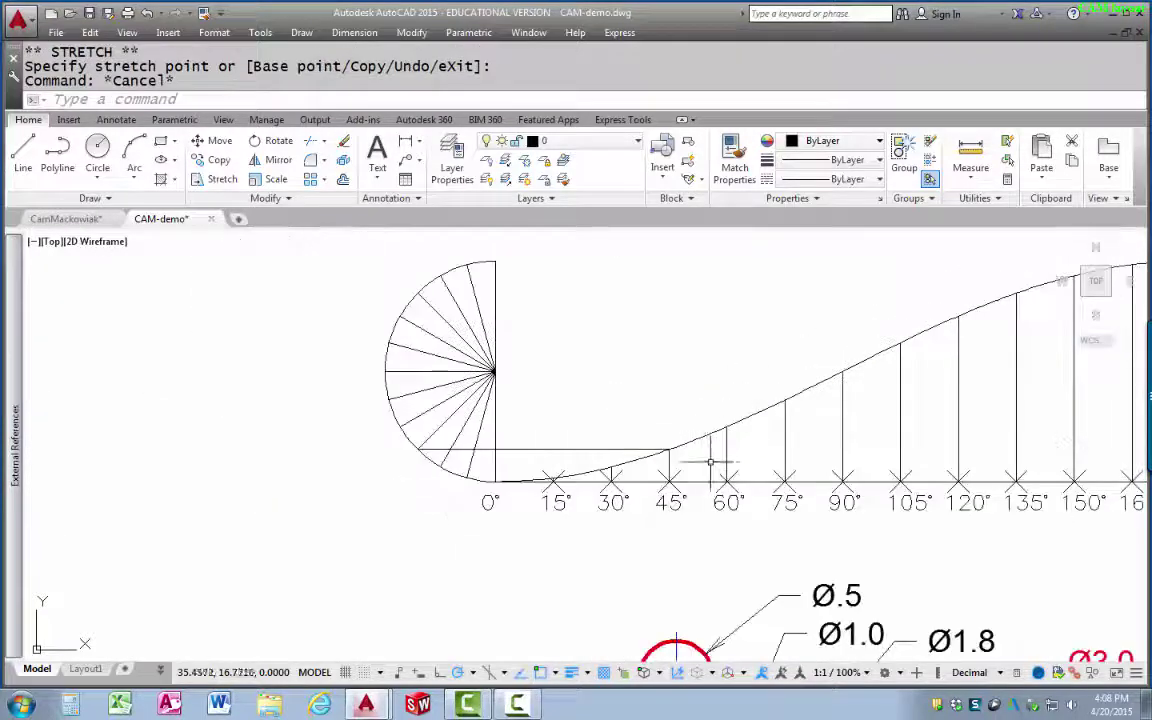
{"action": "mouse_move", "coordinate": [710, 462]}
{"action": "middle_mouse_down"}
{"action": "mouse_move", "coordinate": [453, 494]}
{"action": "mouse_move", "coordinate": [324, 485]}
{"action": "middle_mouse_up"}
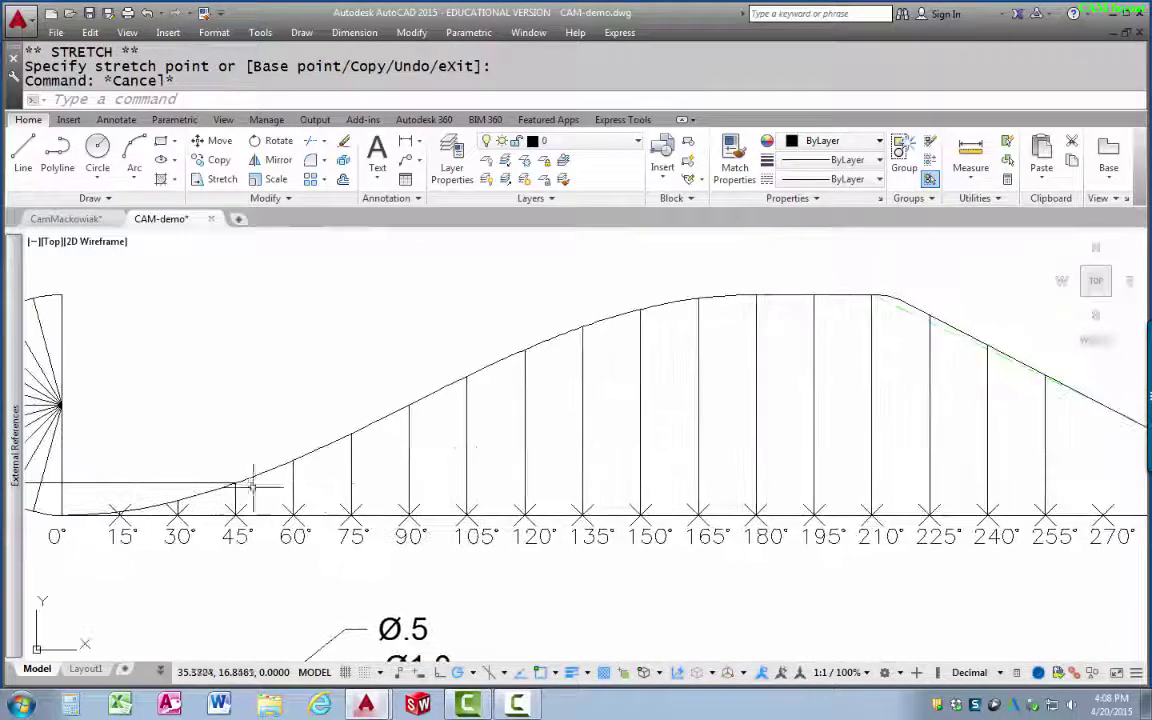
{"action": "scroll", "coordinate": [860, 395], "scroll_direction": "down", "scroll_amount": 2}
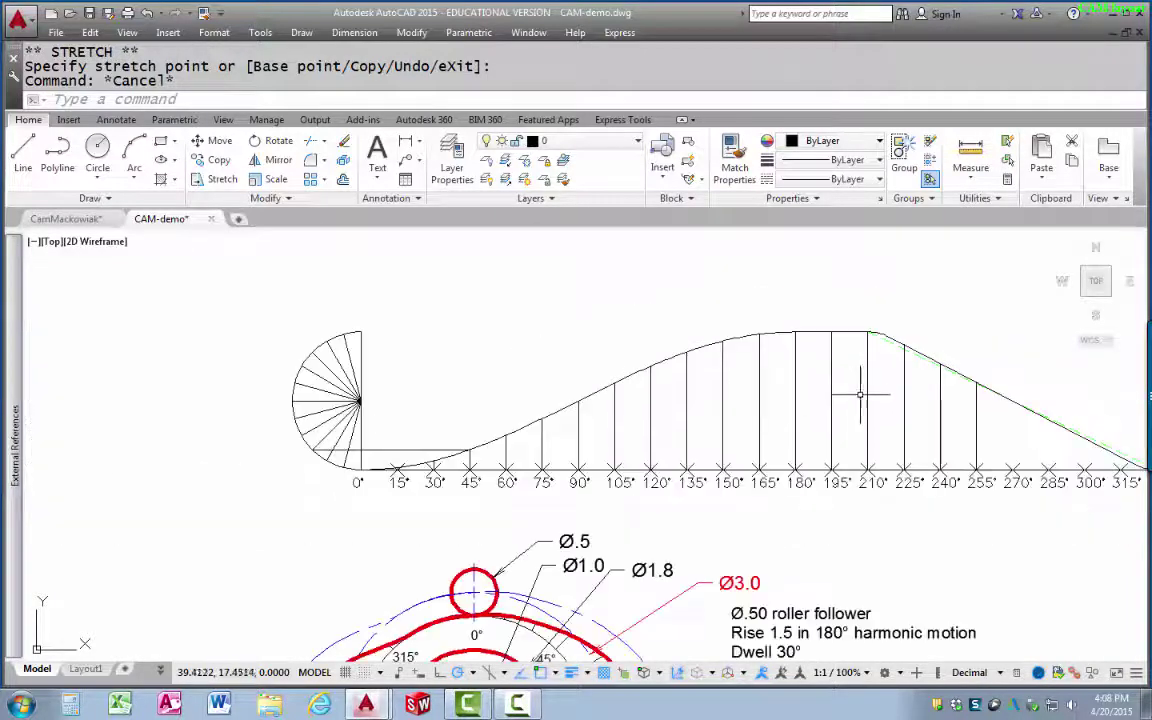
{"action": "middle_click_drag", "start_coordinate": [860, 395], "coordinate": [646, 352]}
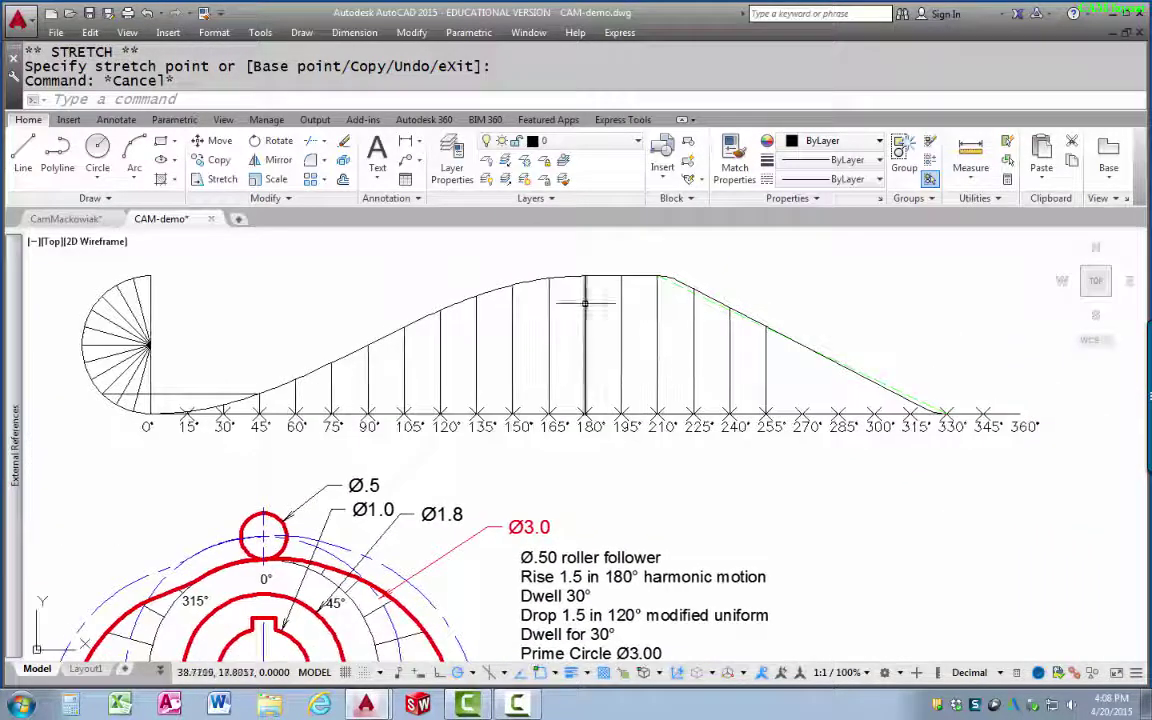
{"action": "middle_click_drag", "start_coordinate": [527, 422], "coordinate": [663, 352]}
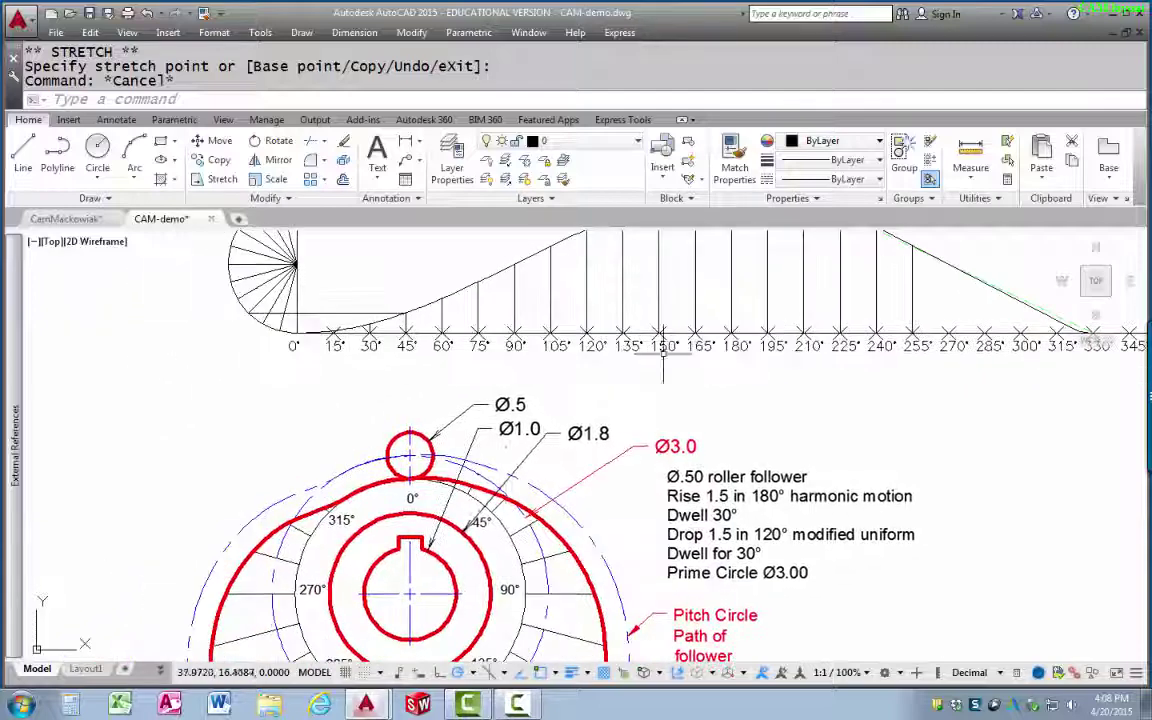
{"action": "scroll", "coordinate": [460, 499], "scroll_direction": "up", "scroll_amount": 4}
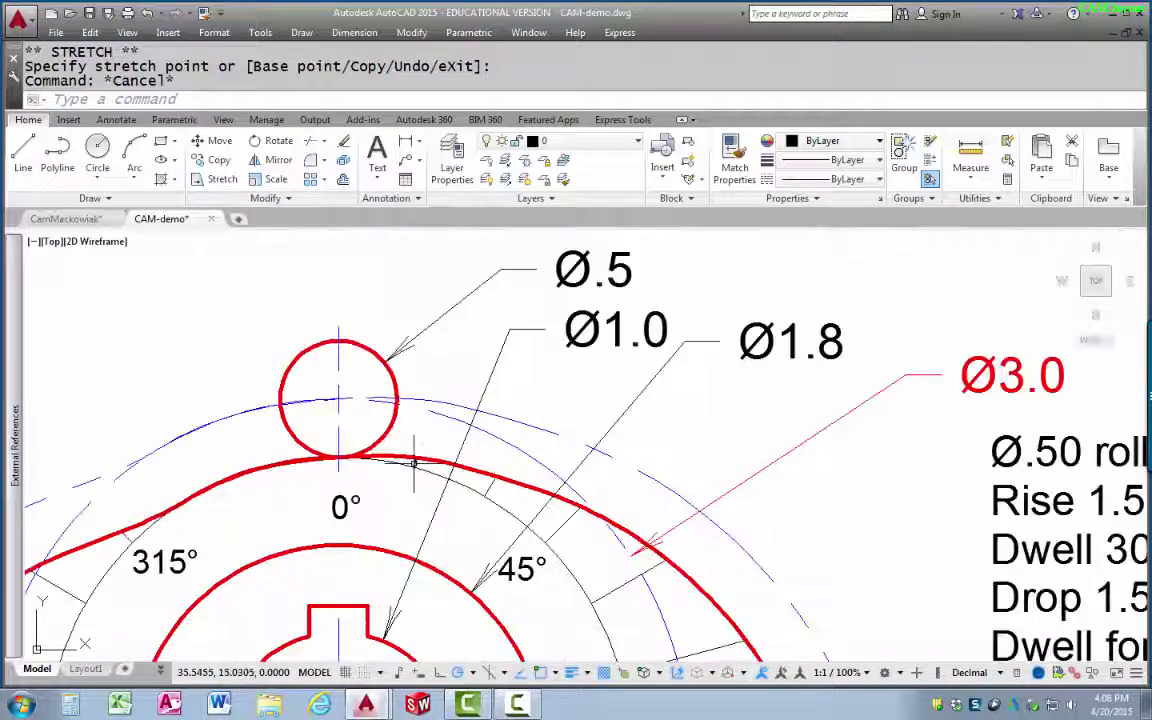
{"action": "scroll", "coordinate": [465, 457], "scroll_direction": "down", "scroll_amount": 3}
{"action": "mouse_move", "coordinate": [394, 304]}
{"action": "middle_mouse_down"}
{"action": "mouse_move", "coordinate": [417, 337]}
{"action": "mouse_move", "coordinate": [550, 398]}
{"action": "middle_mouse_up"}
{"action": "scroll", "coordinate": [505, 358], "scroll_direction": "up", "scroll_amount": 8}
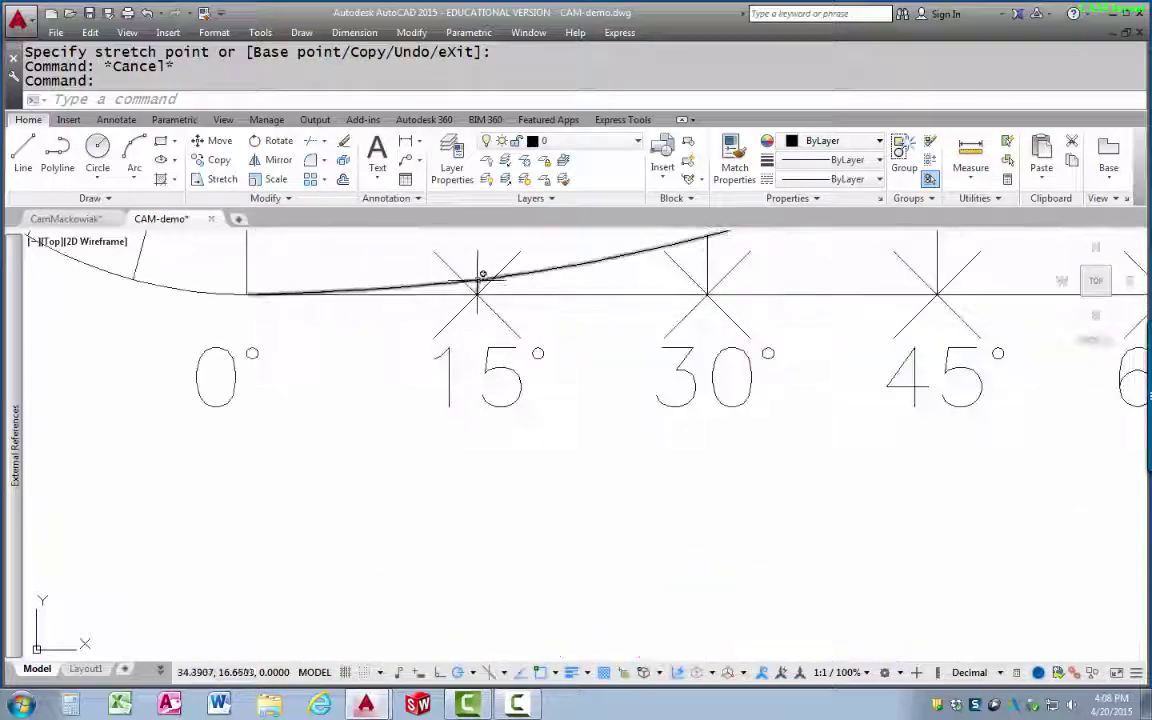
{"action": "scroll", "coordinate": [599, 442], "scroll_direction": "down", "scroll_amount": 6}
{"action": "middle_click_drag", "start_coordinate": [782, 655], "coordinate": [651, 508]}
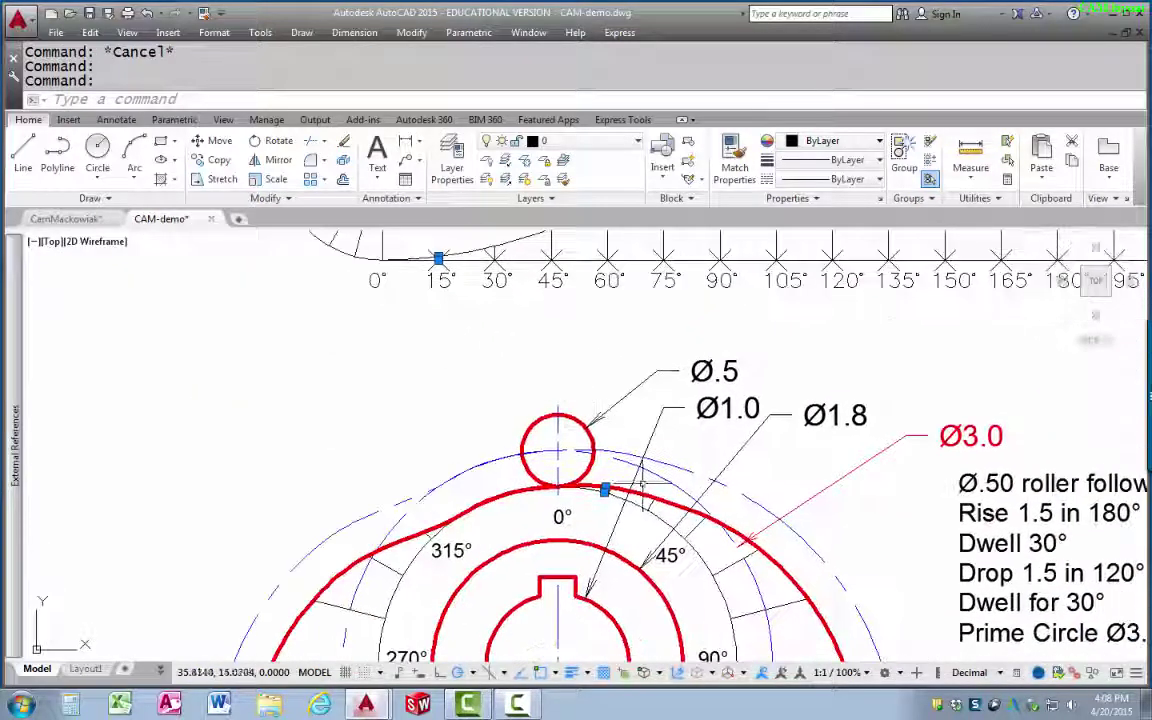
{"action": "scroll", "coordinate": [651, 508], "scroll_direction": "up", "scroll_amount": 4}
{"action": "scroll", "coordinate": [643, 492], "scroll_direction": "down", "scroll_amount": 7}
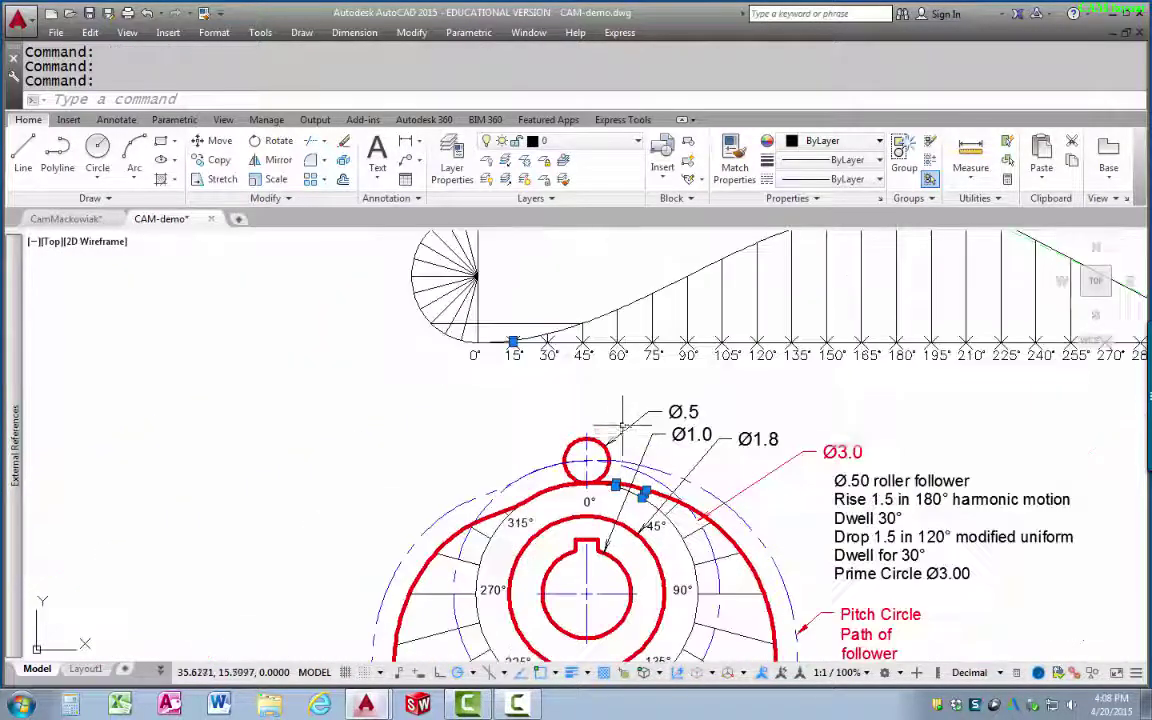
{"action": "middle_click_drag", "start_coordinate": [551, 334], "coordinate": [551, 447]}
{"action": "scroll", "coordinate": [551, 447], "scroll_direction": "up", "scroll_amount": 6}
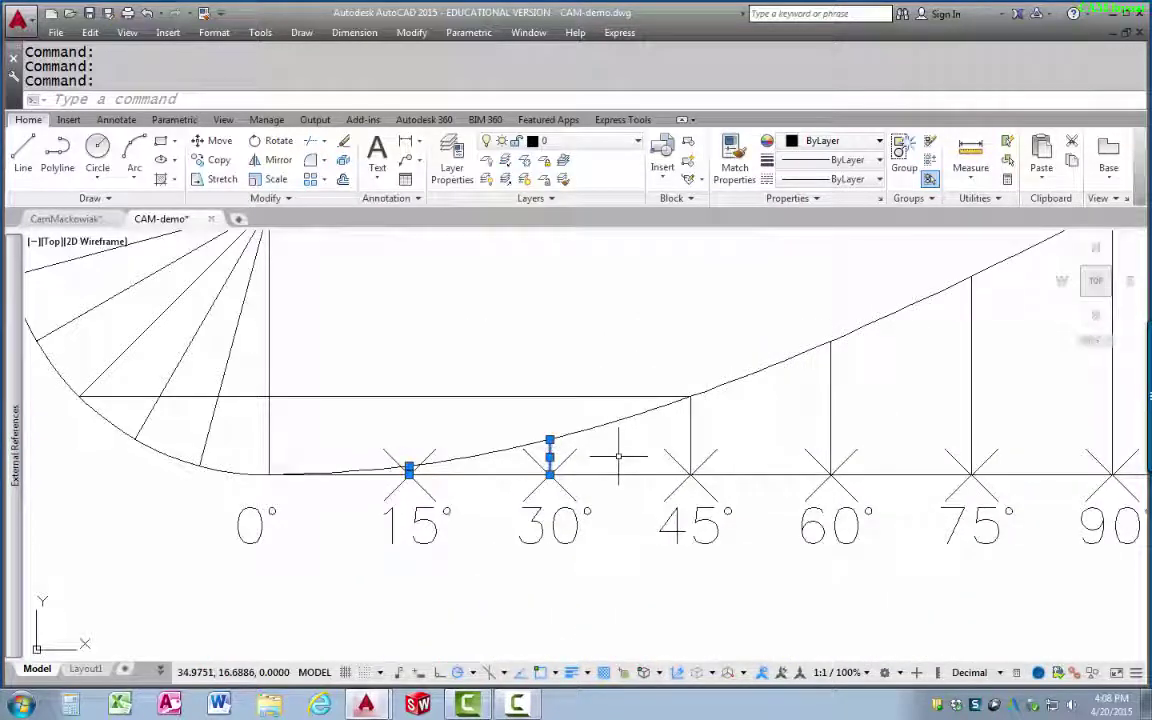
{"action": "scroll", "coordinate": [618, 456], "scroll_direction": "down", "scroll_amount": 8}
{"action": "mouse_move", "coordinate": [618, 456]}
{"action": "middle_mouse_down"}
{"action": "mouse_move", "coordinate": [512, 392]}
{"action": "mouse_move", "coordinate": [508, 350]}
{"action": "middle_mouse_up"}
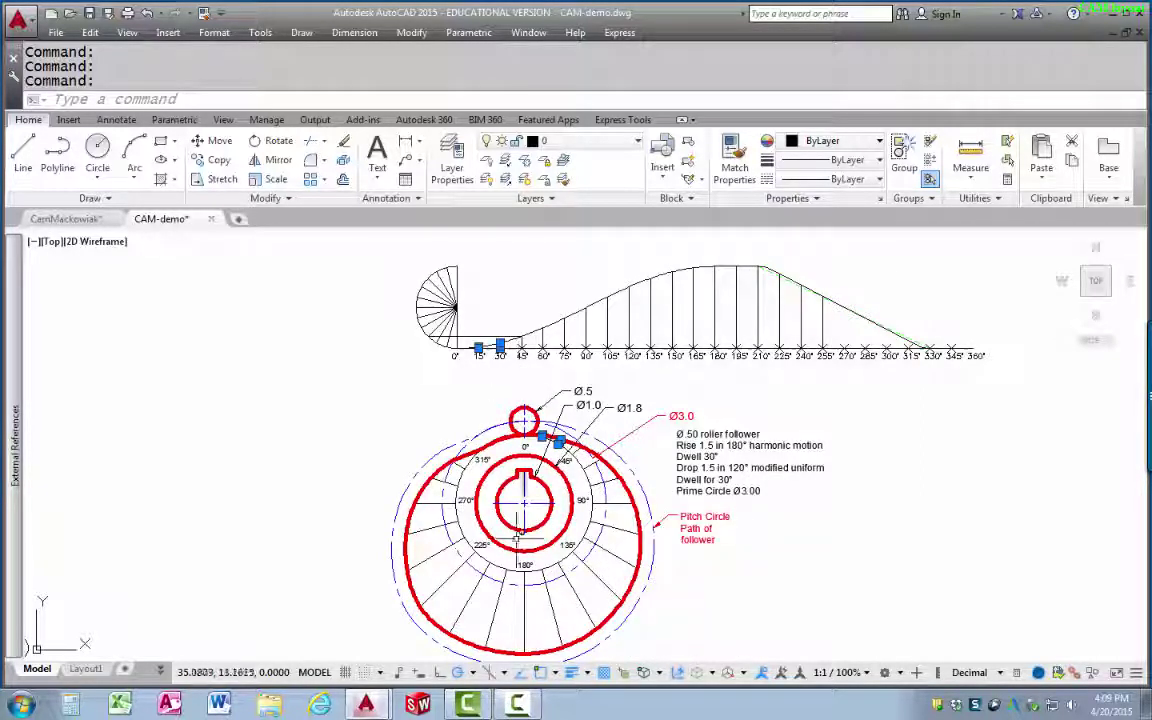
- Switch to the other open cam drawing and examine the displacement table on its B-Size layout
{"action": "mouse_move", "coordinate": [366, 705]}
{"action": "left_click", "coordinate": [345, 615]}
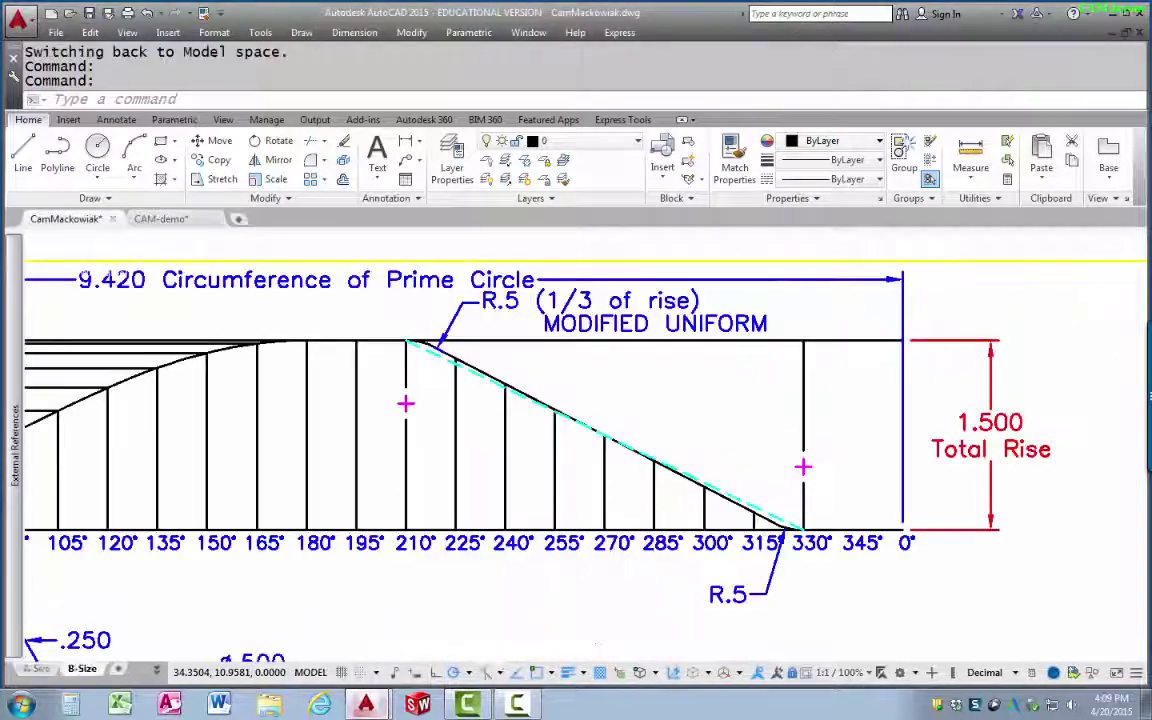
{"action": "scroll", "coordinate": [347, 476], "scroll_direction": "down", "scroll_amount": 2}
{"action": "scroll", "coordinate": [560, 560], "scroll_direction": "up", "scroll_amount": 4}
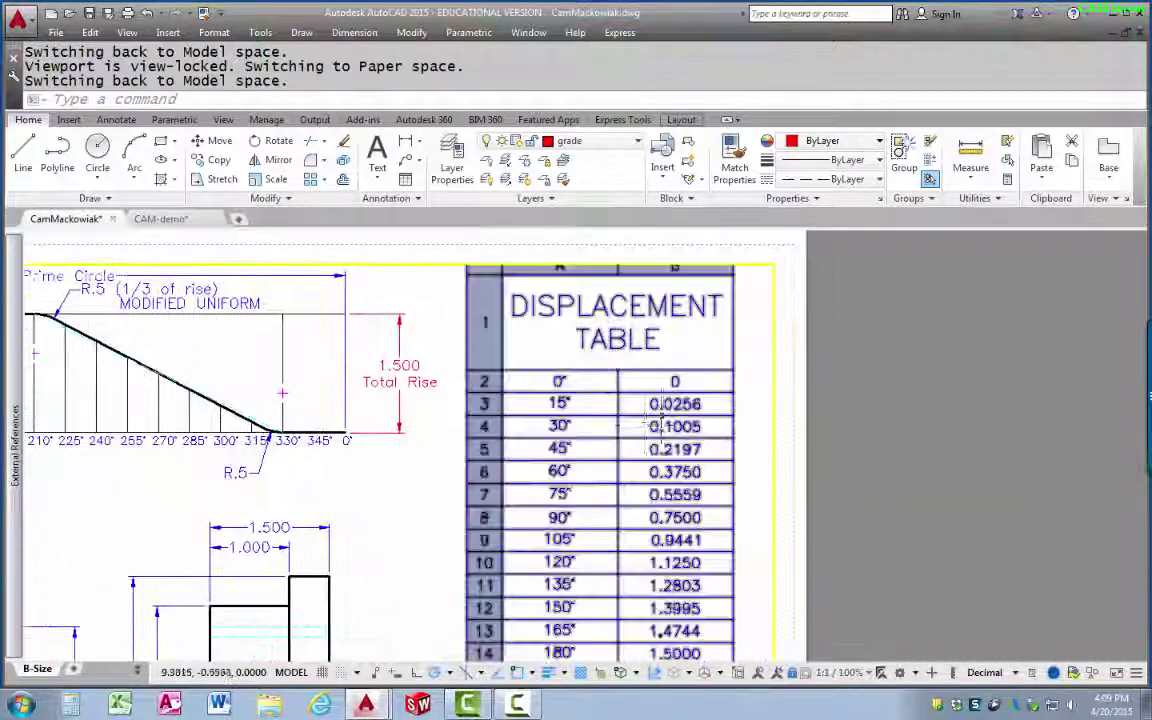
{"action": "middle_click_drag", "start_coordinate": [672, 592], "coordinate": [688, 470]}
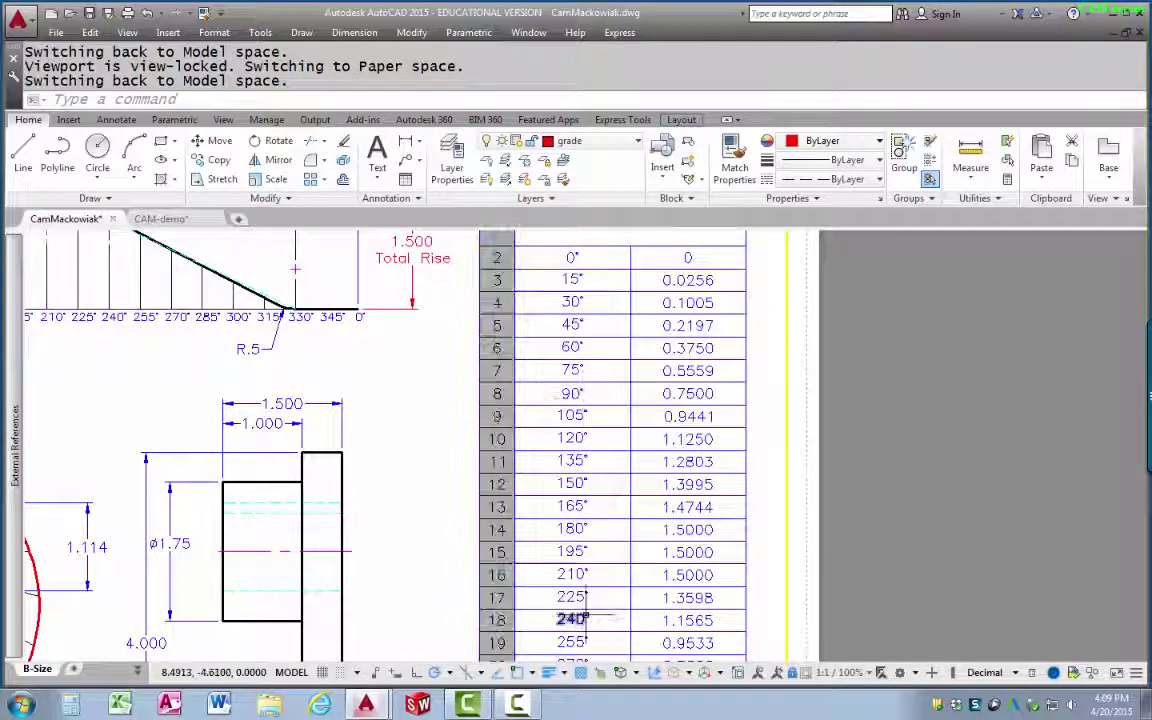
{"action": "scroll", "coordinate": [573, 615], "scroll_direction": "down", "scroll_amount": 3}
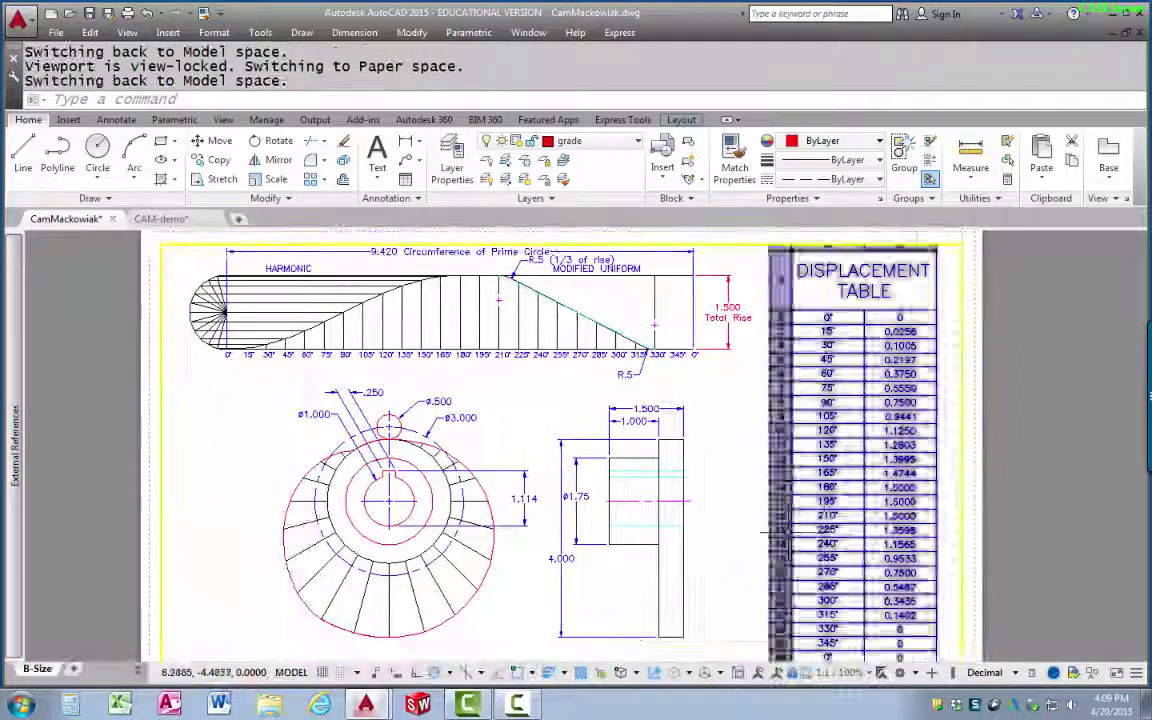